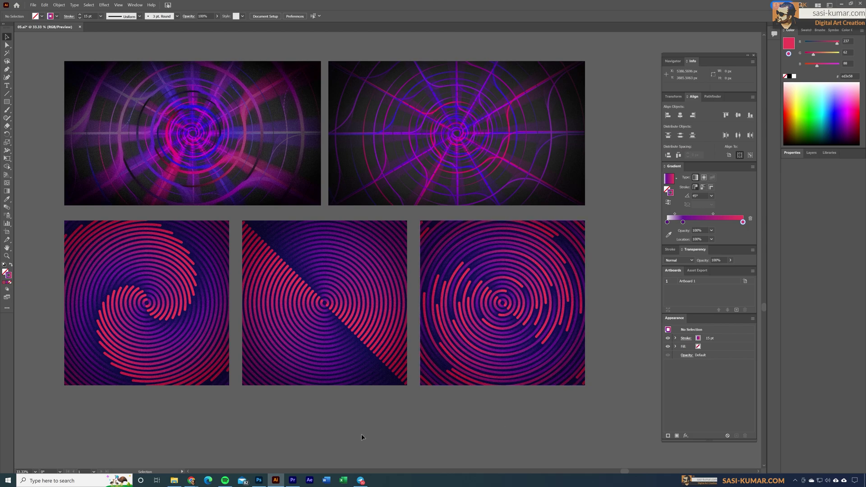
left_click(518, 369)
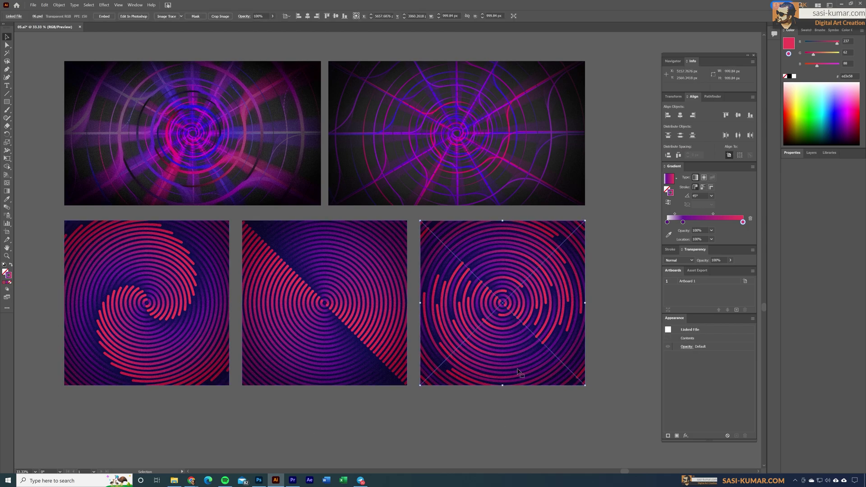
left_click(520, 424)
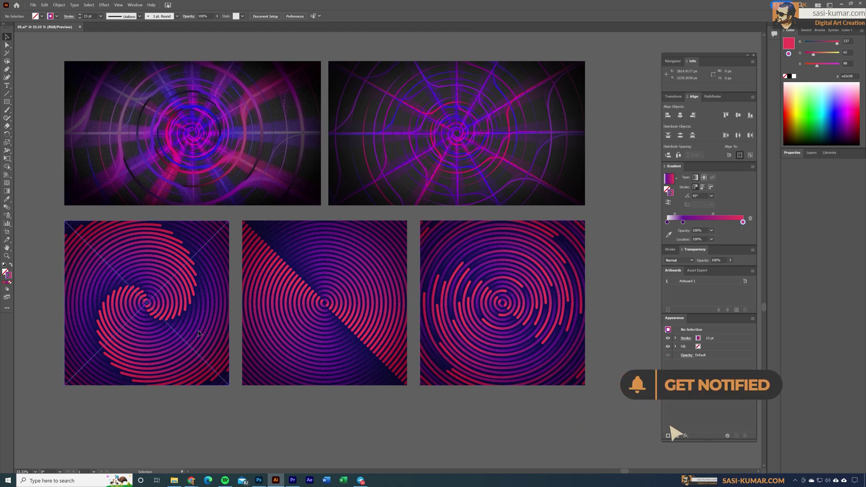
left_click(519, 374)
left_click(522, 421)
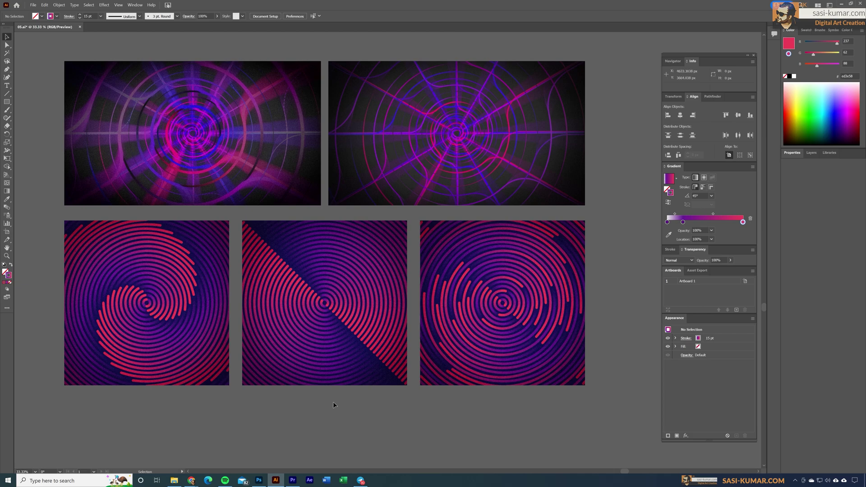
key("ctrl")
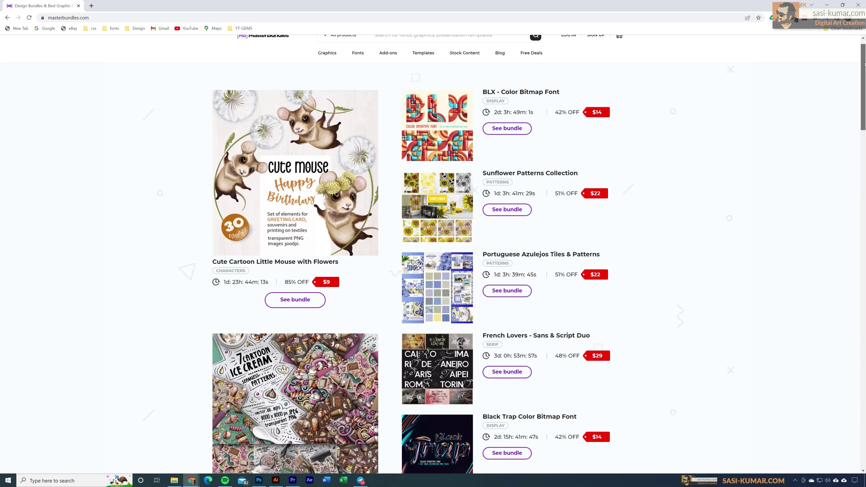
Switch to the browser and look over the featured design bundles on the MasterBundles home page.
scroll(433, 253, "down", 4)
scroll(433, 252, "down", 10)
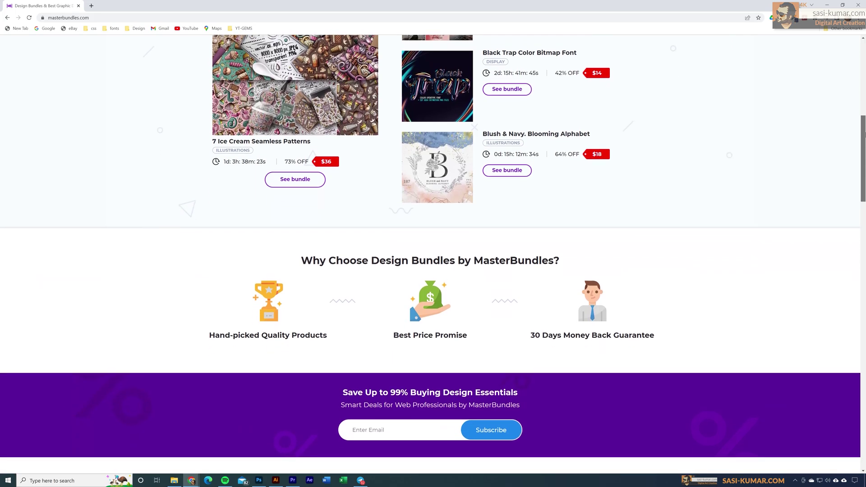
scroll(433, 253, "down", 2)
key("F5")
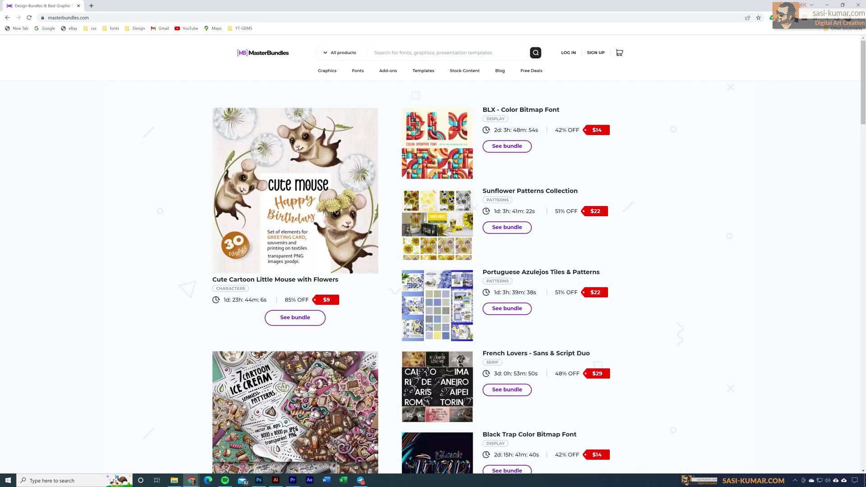
Open the BLX – Color Bitmap Font bundle and look through its file details and description.
left_click(441, 157)
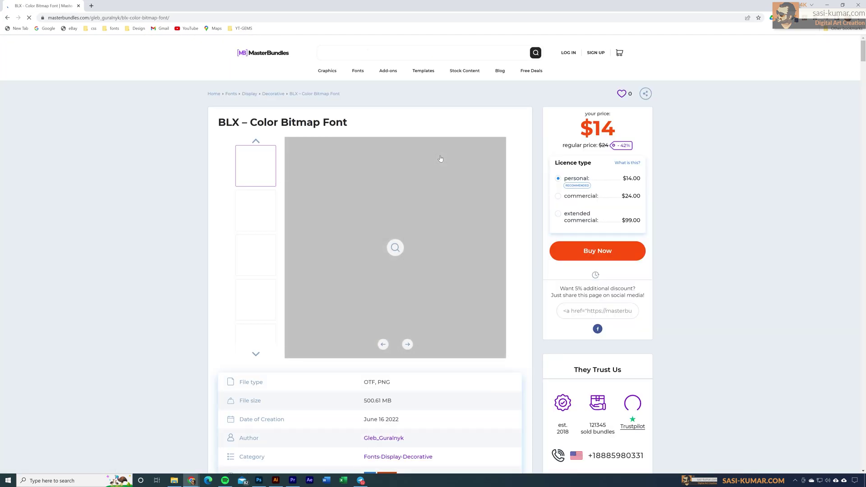
scroll(433, 252, "down", 9)
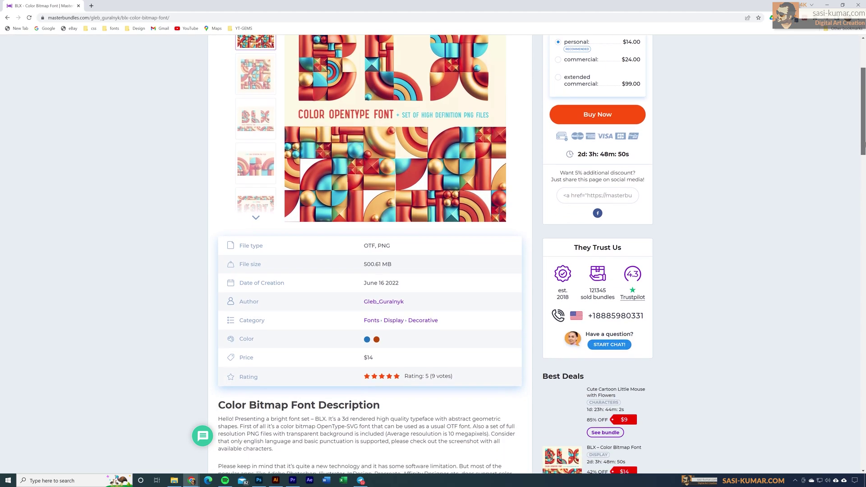
left_click_drag(864, 195, 864, 369)
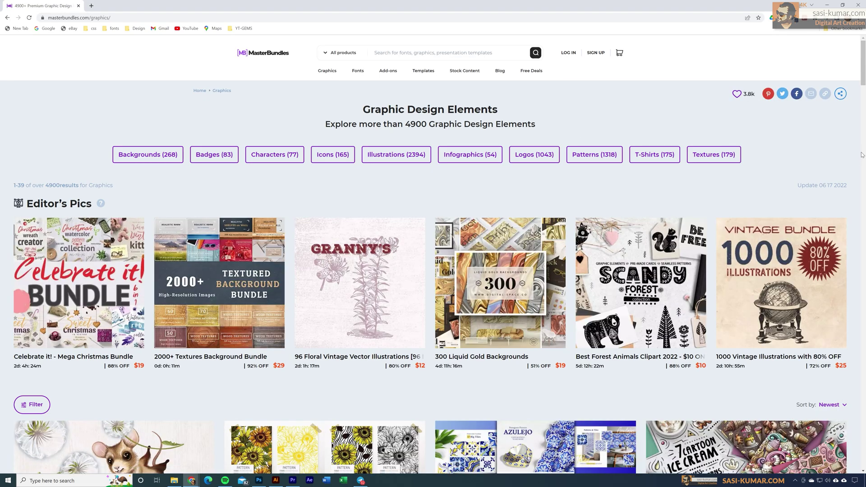
Browse the graphic design elements, open Colorful Ornamental Patterns, and look through its preview images and description.
left_click_drag(864, 64, 864, 160)
left_click(343, 218)
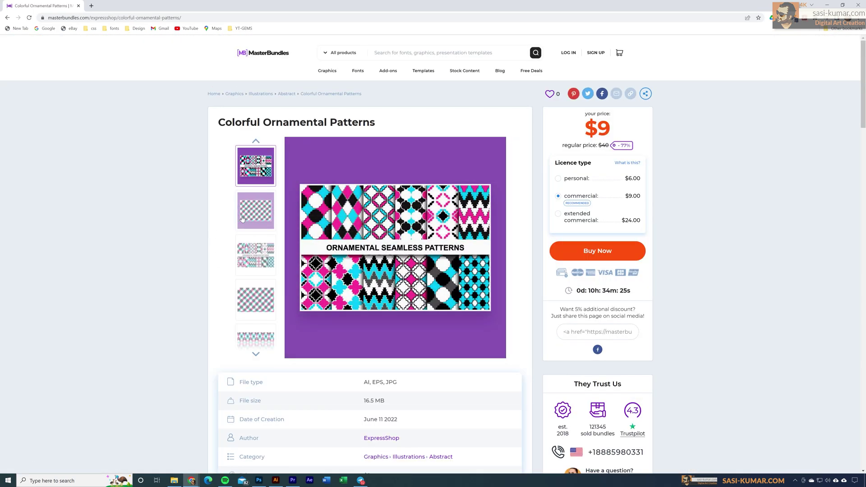
left_click(252, 255)
left_click(252, 301)
left_click(253, 343)
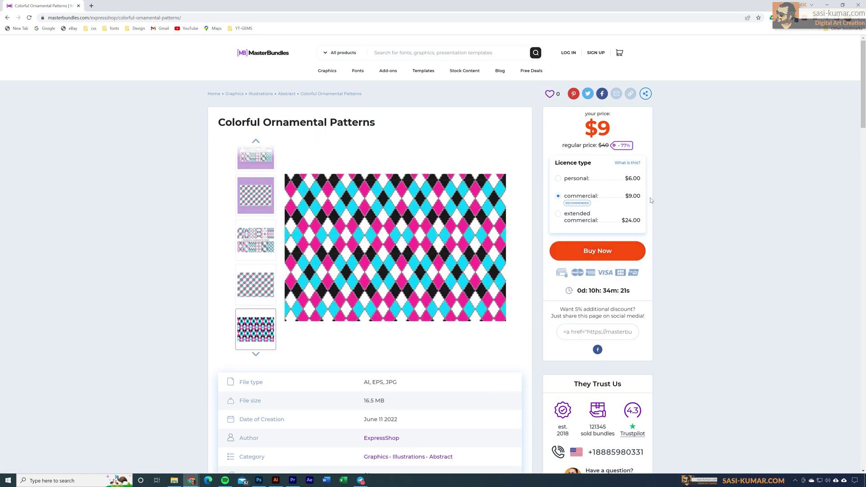
scroll(861, 169, "down", 8)
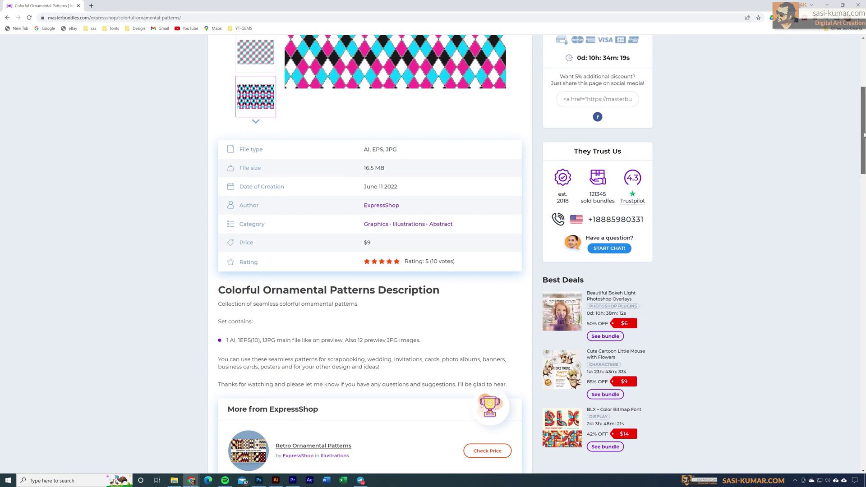
left_click_drag(865, 158, 864, 79)
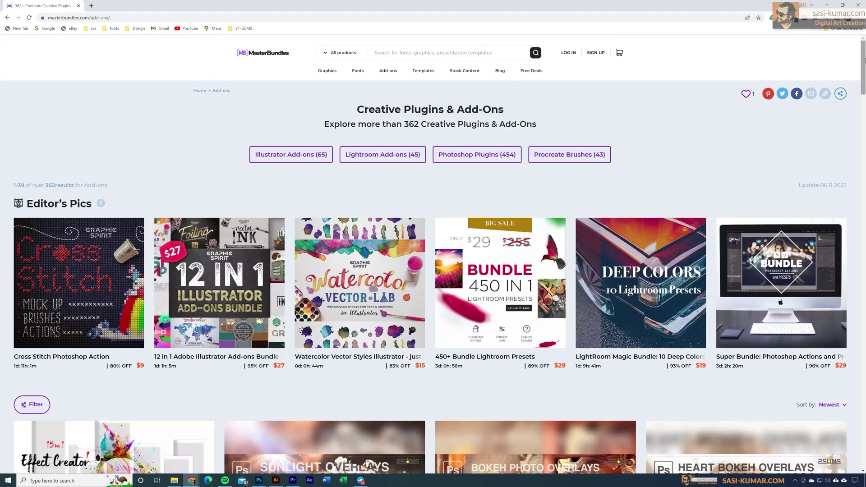
Look through the products listed among the Creative Plugins & Add-Ons.
scroll(865, 72, "down", 2)
scroll(865, 72, "down", 7)
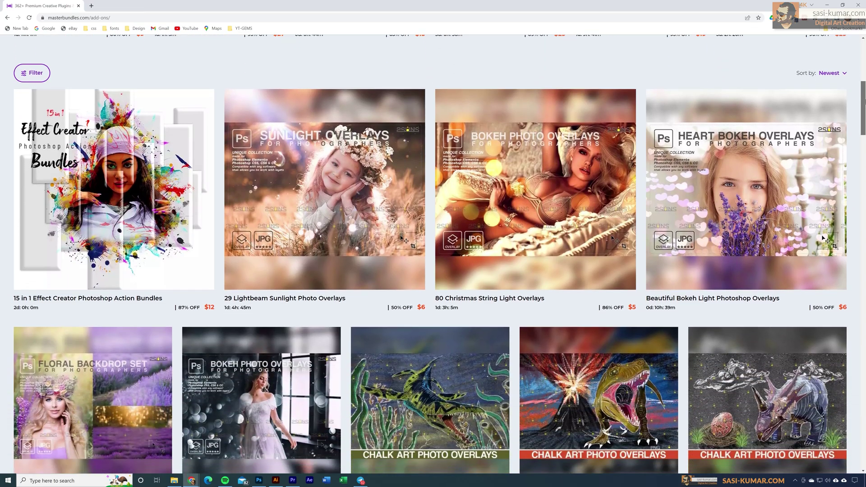
scroll(433, 252, "down", 7)
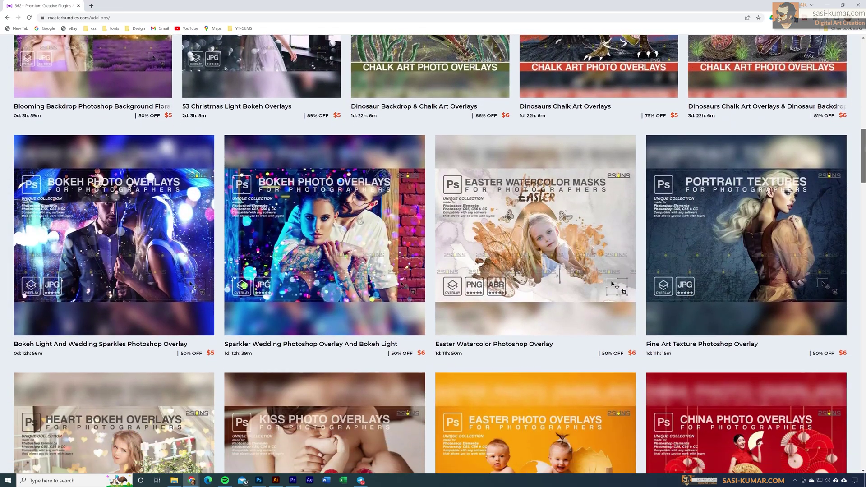
scroll(401, 256, "up", 15)
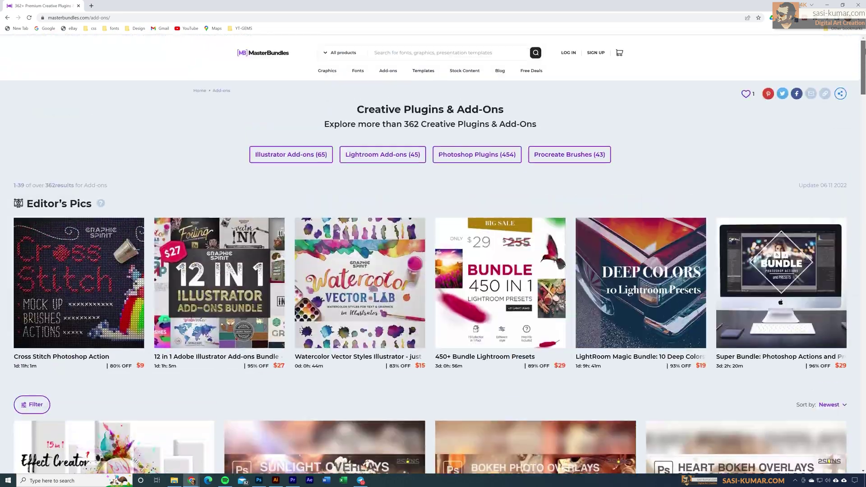
Open the Fonts category and look through the listed font bundles.
left_click(358, 70)
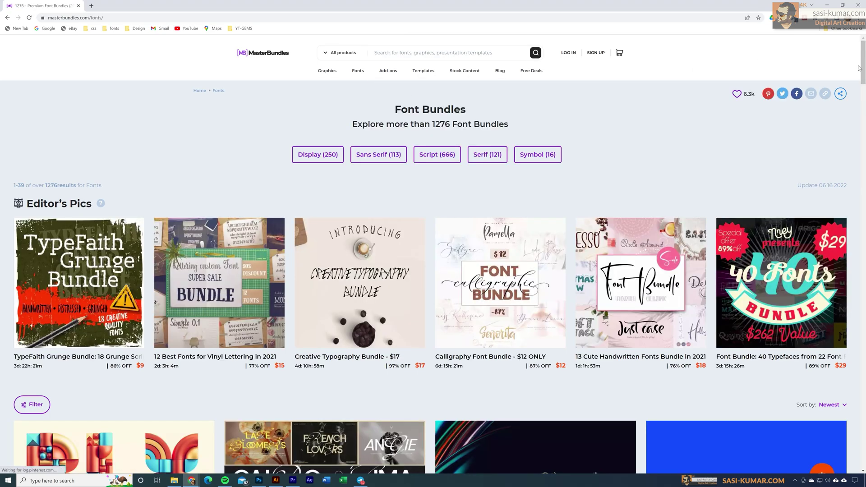
scroll(366, 180, "down", 3)
scroll(430, 253, "down", 8)
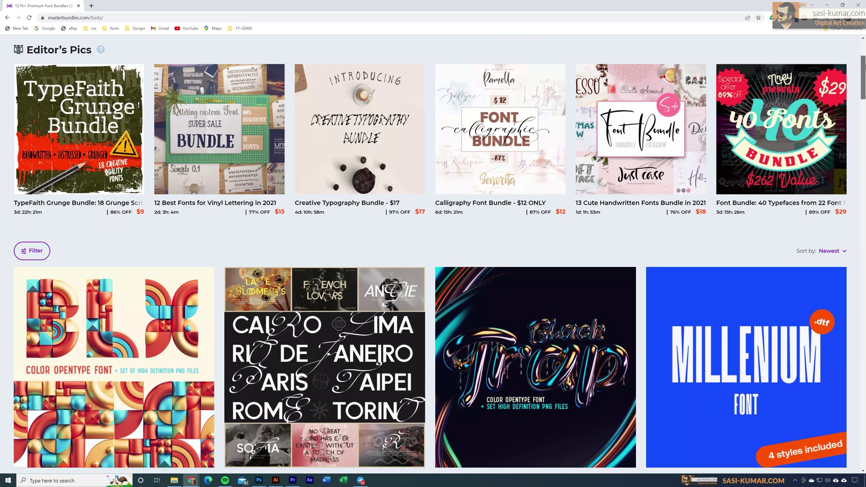
scroll(430, 253, "down", 9)
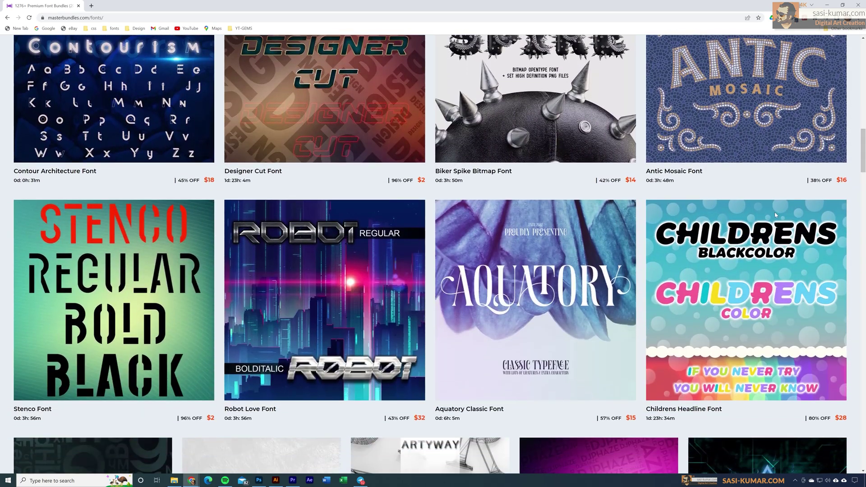
Open the Robot Love Font product and view its preview images one after another.
left_click(373, 298)
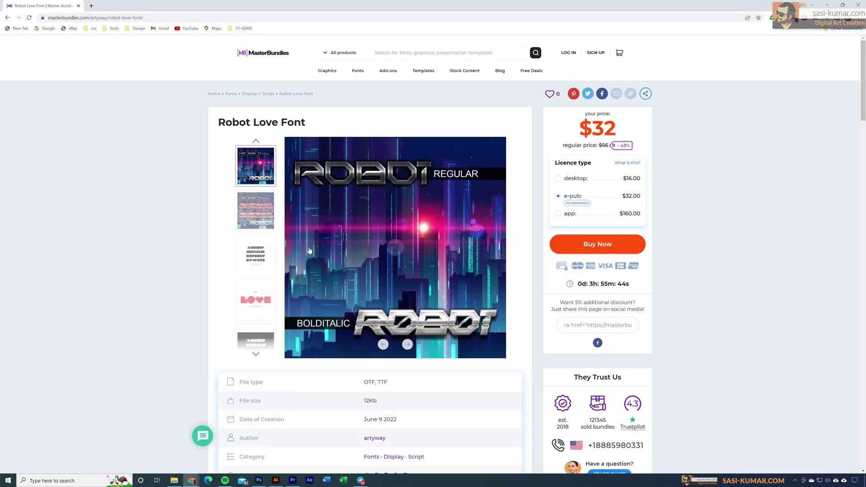
left_click(256, 211)
left_click(256, 260)
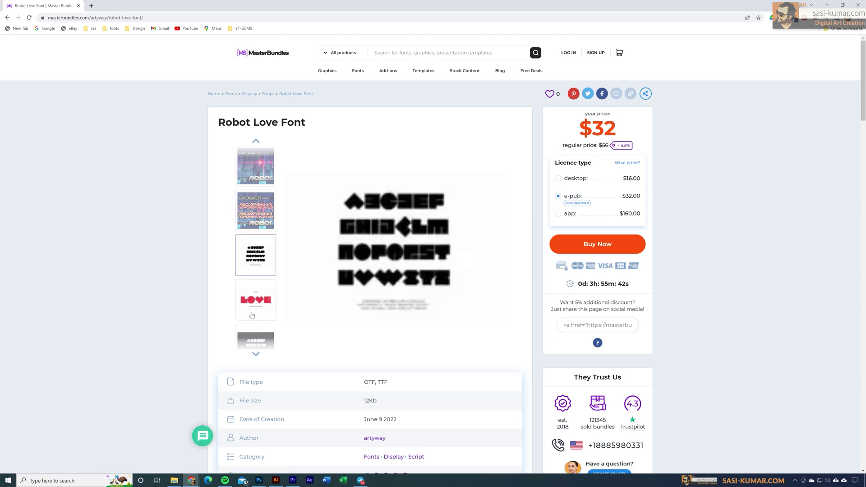
left_click(255, 298)
left_click(251, 343)
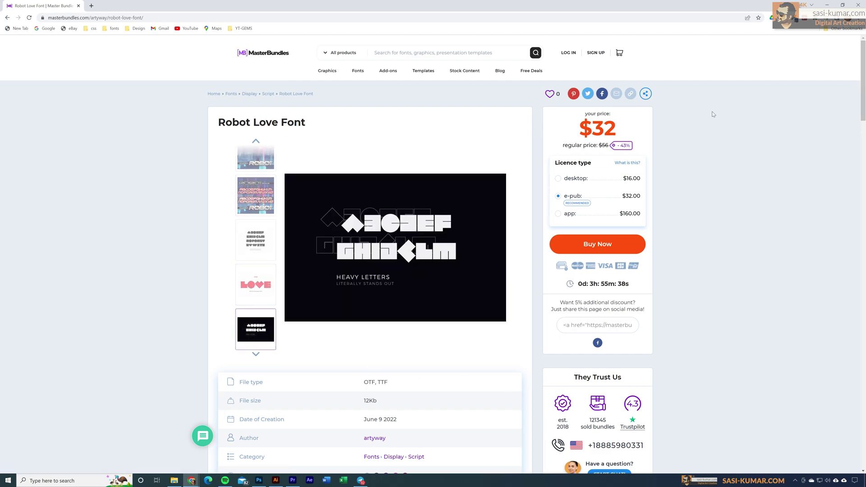
Open the free deals and look through the listed freebies.
left_click(533, 76)
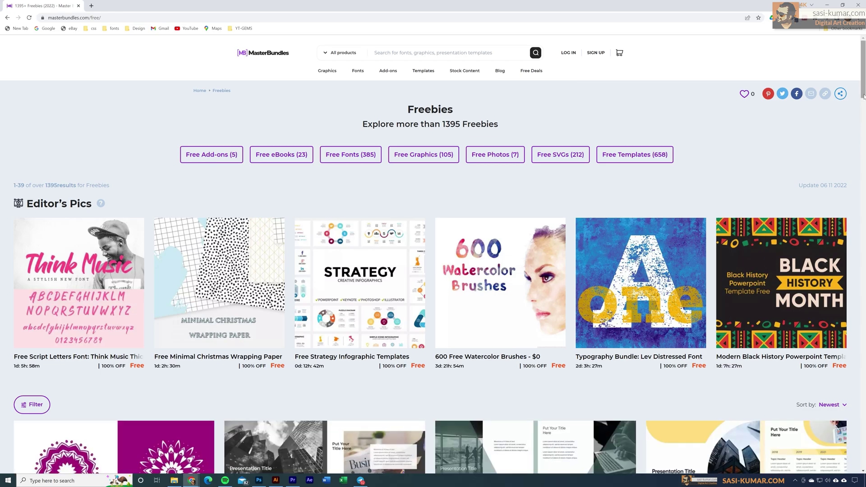
scroll(864, 74, "down", 2)
scroll(865, 74, "down", 4)
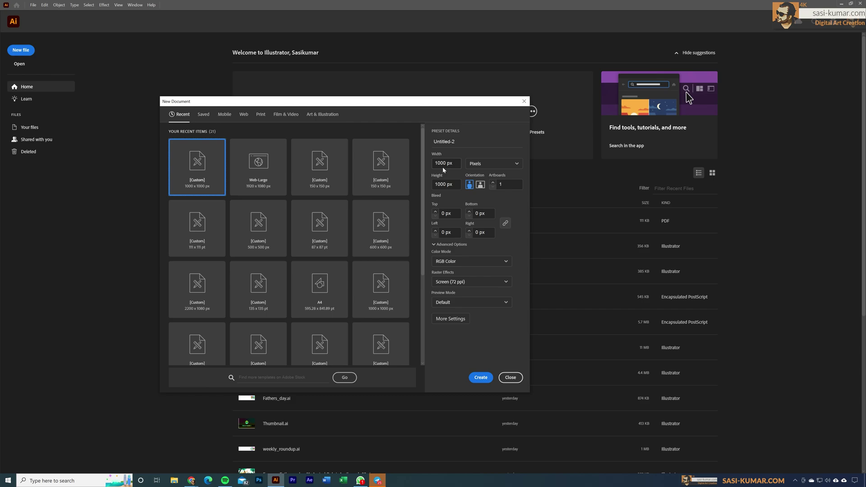
Create a 1000 x 1000 px RGB document at 72 ppi in Illustrator and close the floating Actions list.
left_click(481, 377)
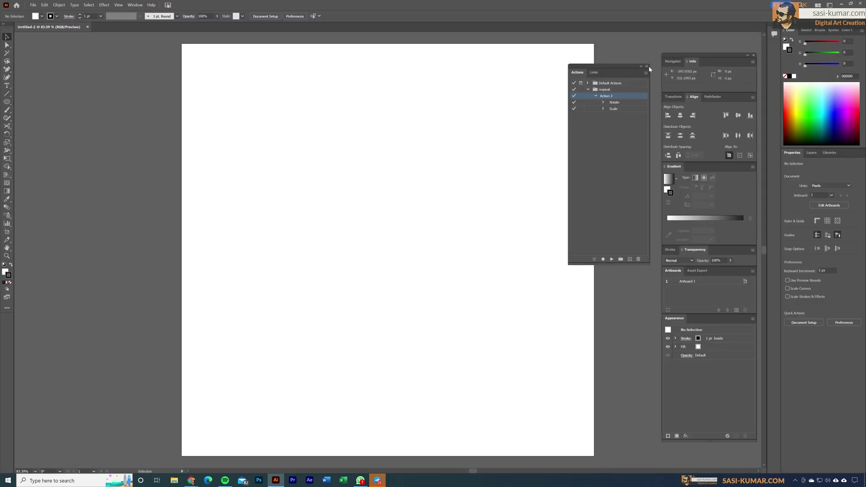
left_click(648, 67)
key("ctrl+minus")
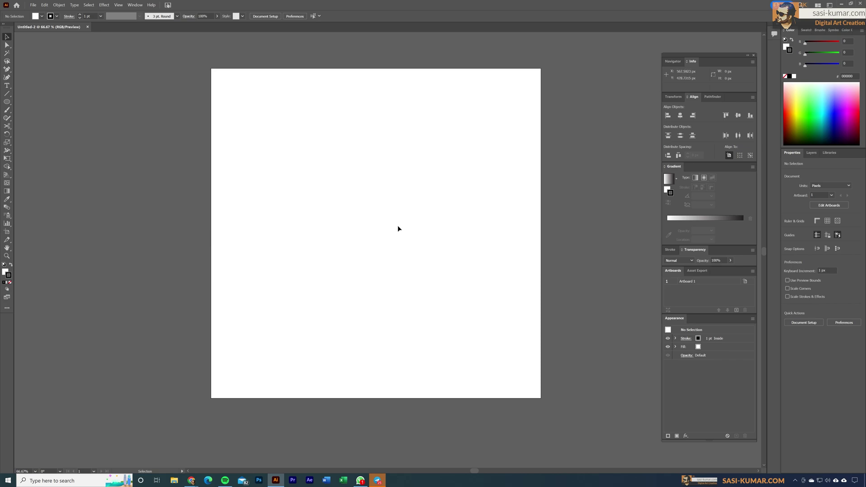
Draw a white 1000 x 1000 px rectangle without a stroke, centred horizontally and vertically on the artboard.
left_click_drag(7, 102, 27, 102)
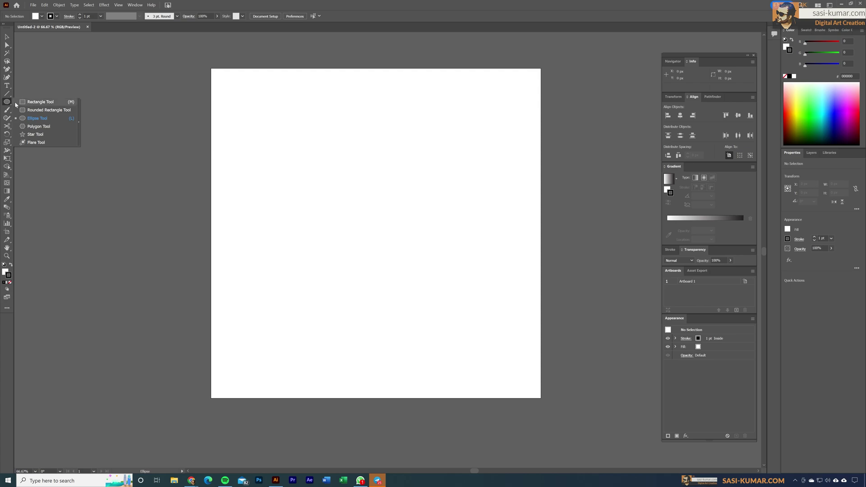
left_click(368, 190)
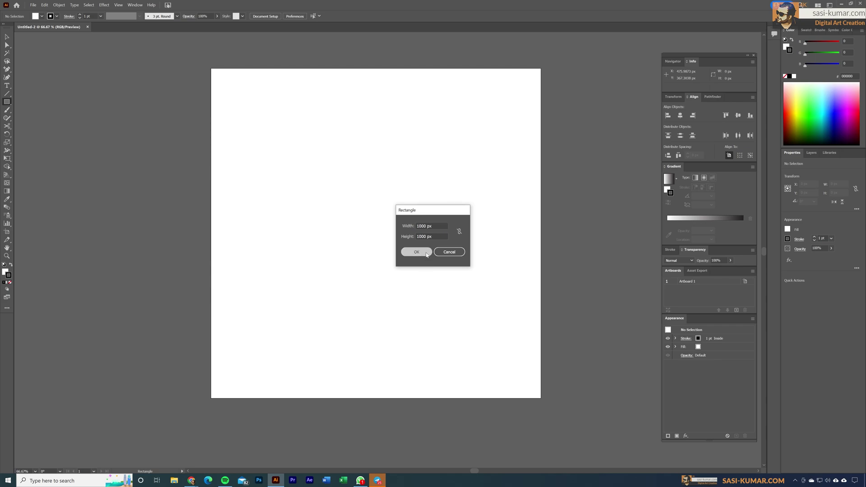
left_click(423, 253)
left_click(680, 116)
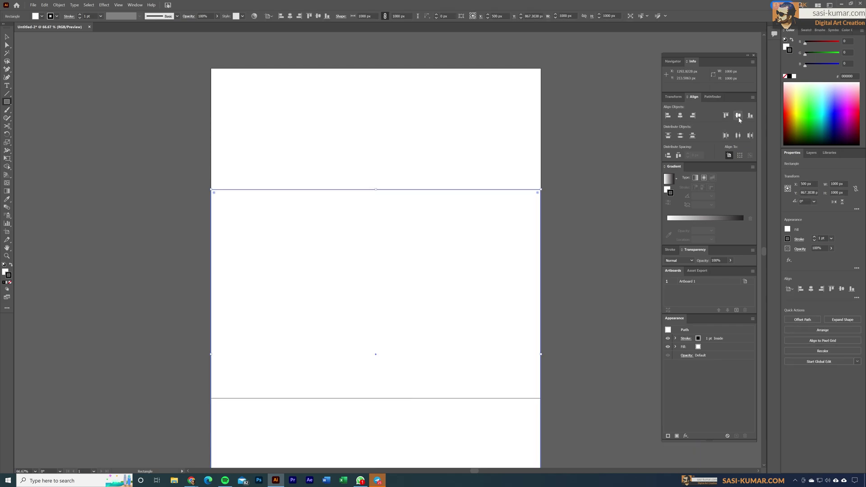
left_click(738, 115)
left_click(11, 283)
left_click(7, 36)
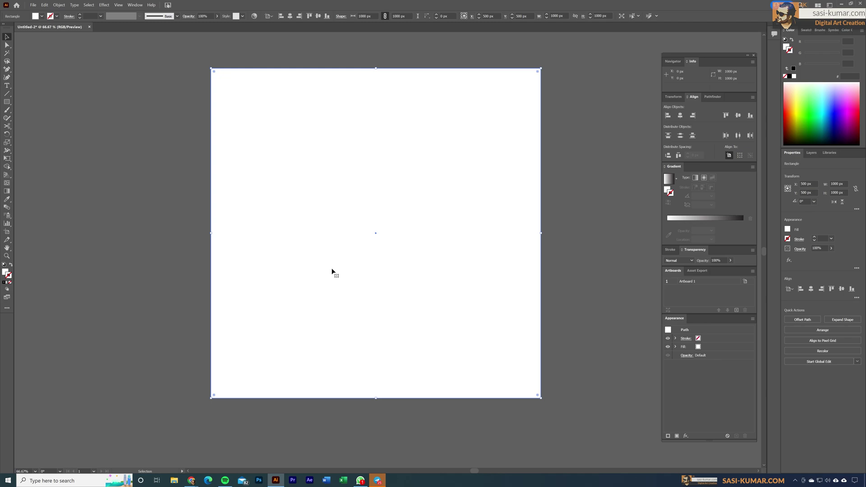
Add a column of three white squares, each about 57 px wide, outside the artboard as colour swatches.
left_click(61, 194)
key("m")
mouse_move(67, 159)
left_mouse_down()
mouse_move(88, 179)
mouse_move(87, 193)
mouse_move(79, 183)
mouse_move(85, 225)
left_mouse_up()
key("v")
Fill the top swatch square with dark blue, hex 151156.
left_click(81, 170)
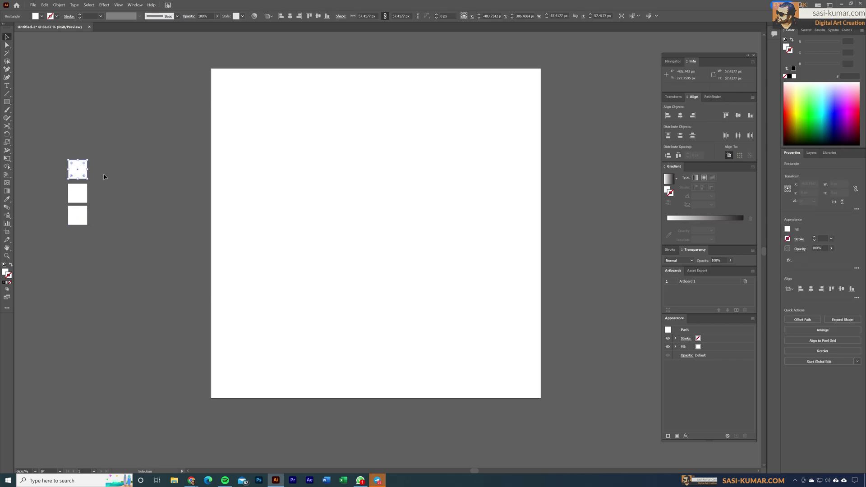
double_click(6, 272)
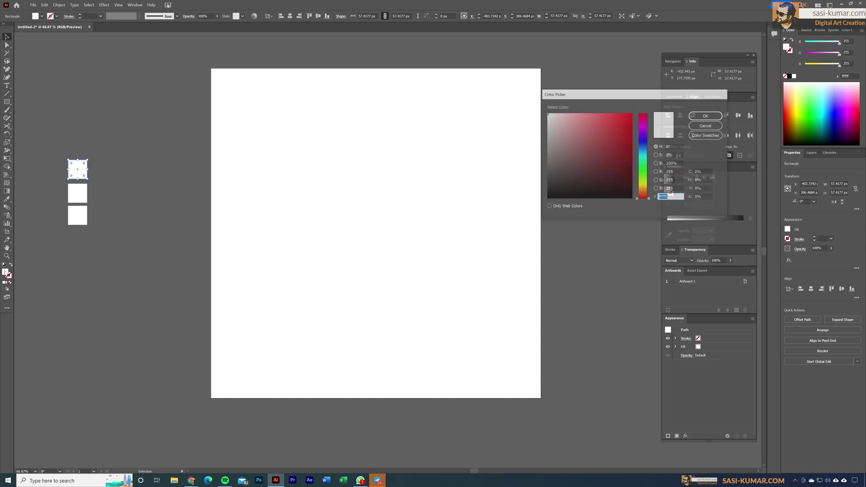
mouse_move(647, 152)
left_mouse_down()
mouse_move(647, 136)
mouse_move(616, 170)
left_mouse_up()
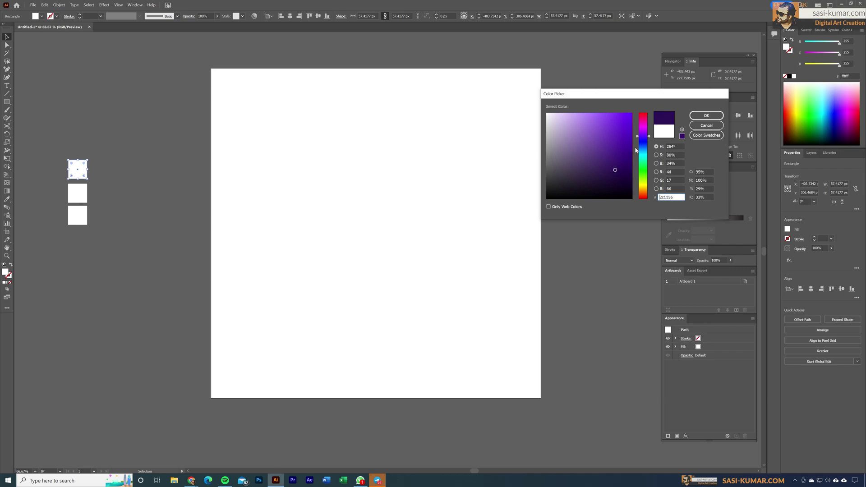
left_click_drag(648, 138, 648, 142)
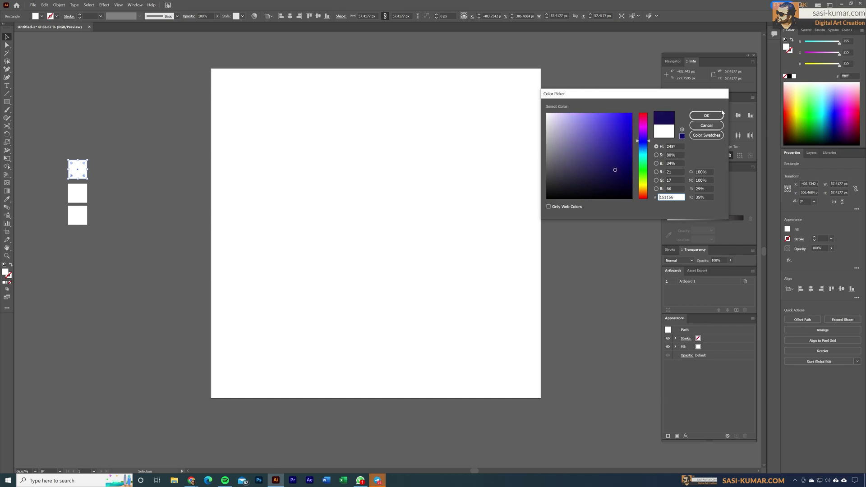
left_click(706, 116)
Fill the middle swatch square with bright red, hex ef1b1b.
left_click(77, 193)
double_click(5, 272)
left_click(604, 127)
left_click(644, 130)
left_click_drag(644, 129, 643, 114)
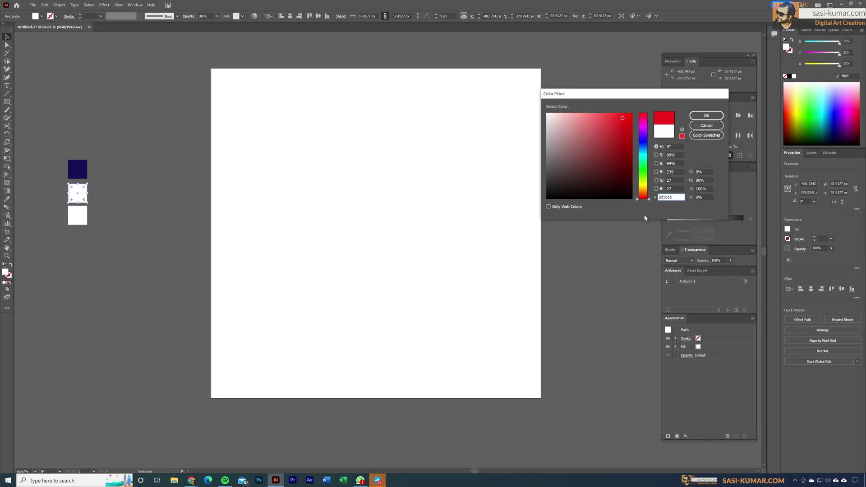
left_click(707, 116)
Fill the bottom swatch square with purple, hex 961d96.
left_click(77, 214)
double_click(6, 272)
left_click(644, 132)
left_click(626, 141)
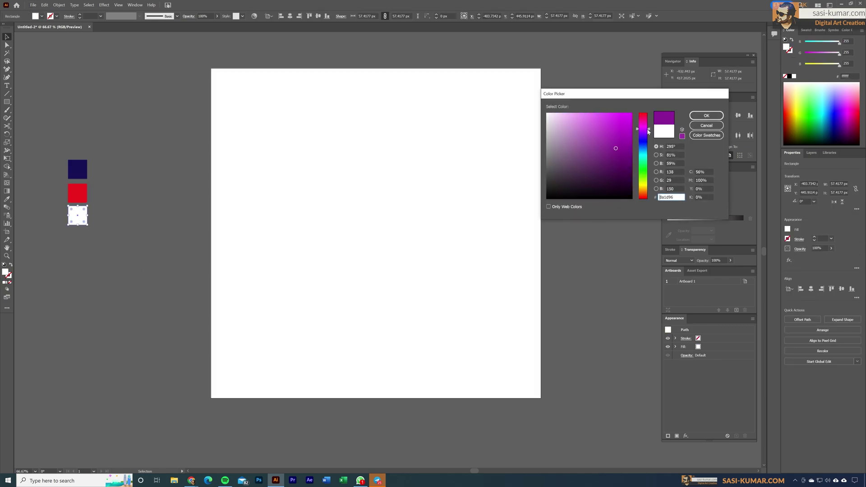
left_click(644, 128)
left_click(707, 115)
Recolour the middle swatch square to pinkish red, hex ed2f58.
left_click(77, 193)
double_click(6, 272)
left_click(644, 116)
left_click(615, 118)
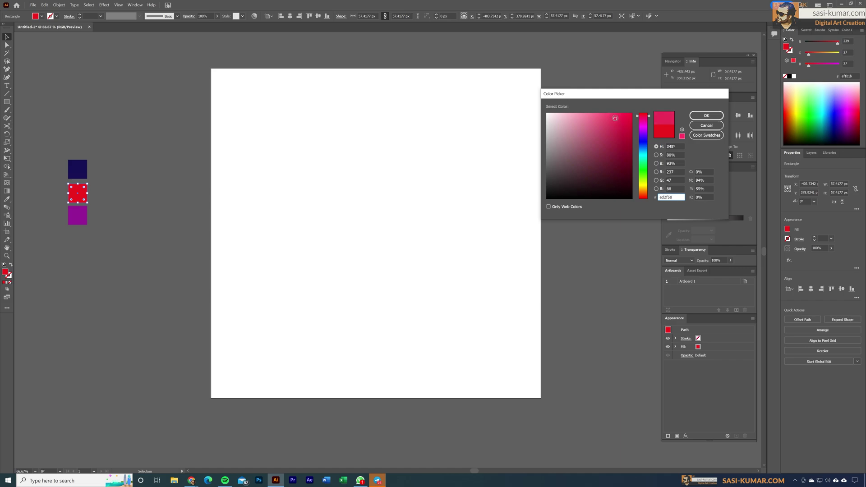
left_click(706, 116)
Apply the dark blue swatch colour to the white 1000 px background square and lock it.
left_click(221, 225)
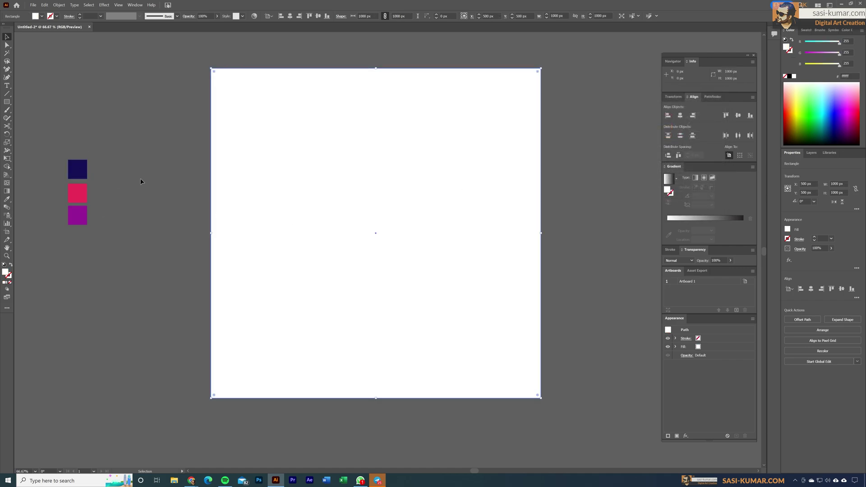
key("i")
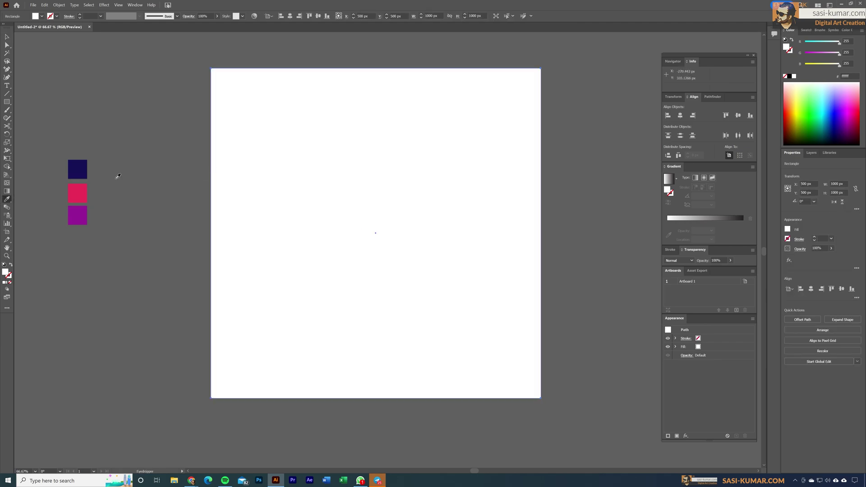
left_click(80, 170)
left_click(7, 37)
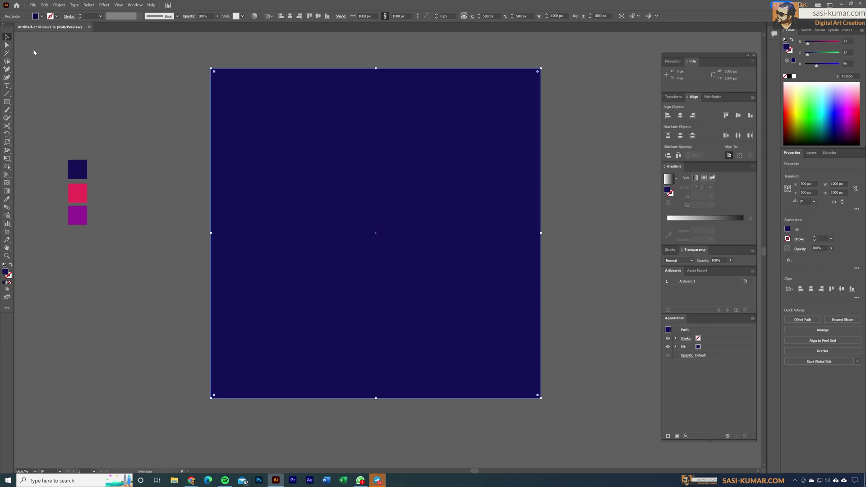
left_click(125, 108)
left_click(217, 185)
key("ctrl+2")
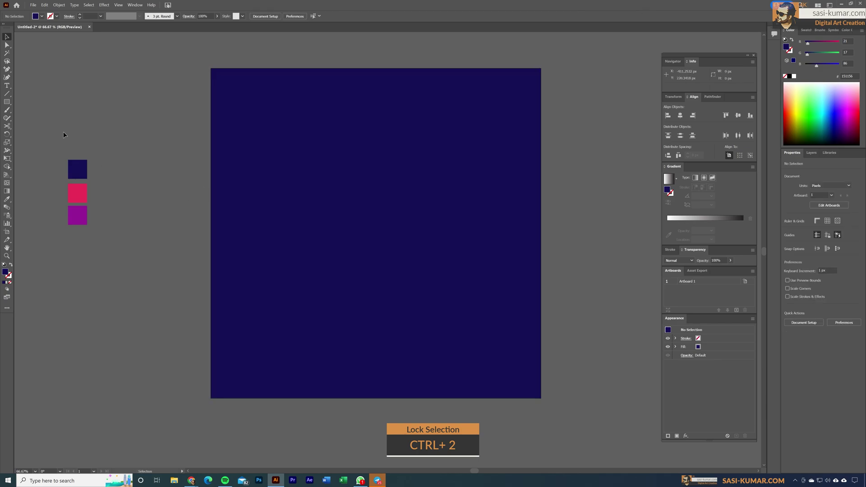
Create a 100 x 100 px circle with the Ellipse tool and centre it horizontally and vertically on the artboard.
left_click_drag(6, 102, 30, 119)
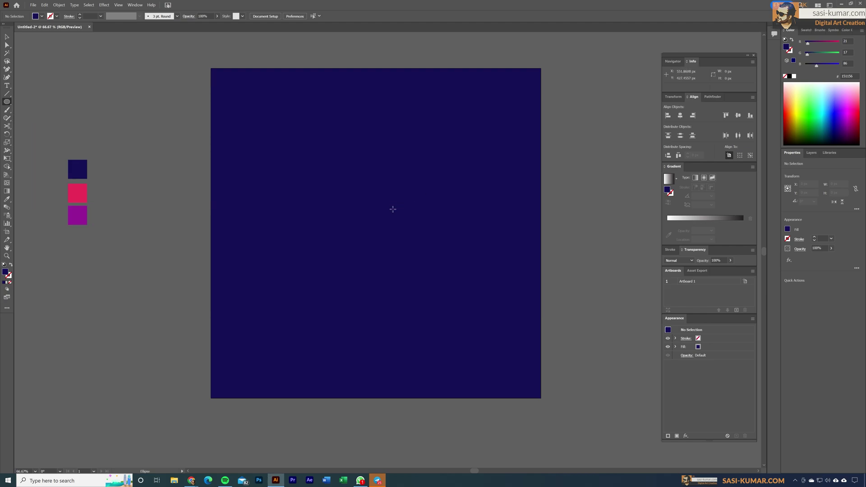
left_click(378, 198)
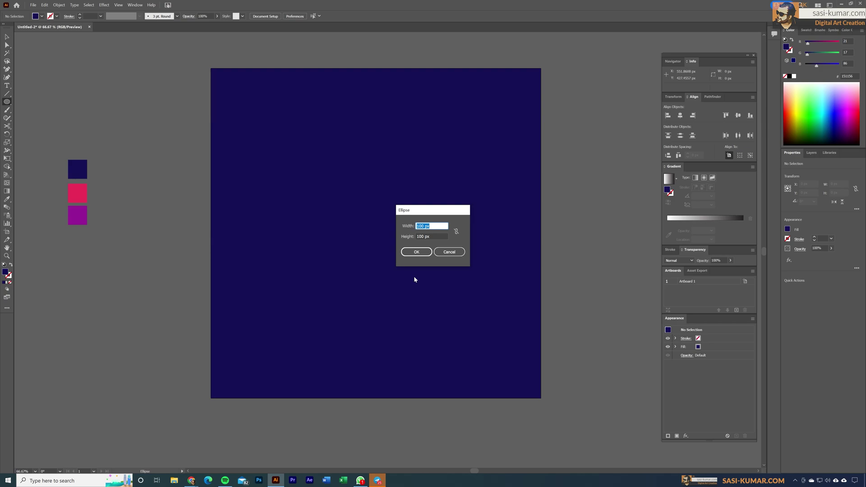
left_click(410, 252)
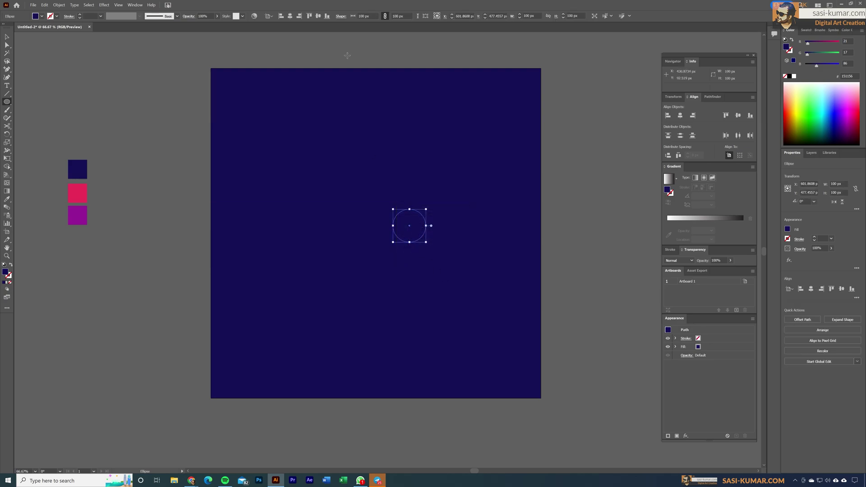
left_click(290, 16)
left_click(318, 16)
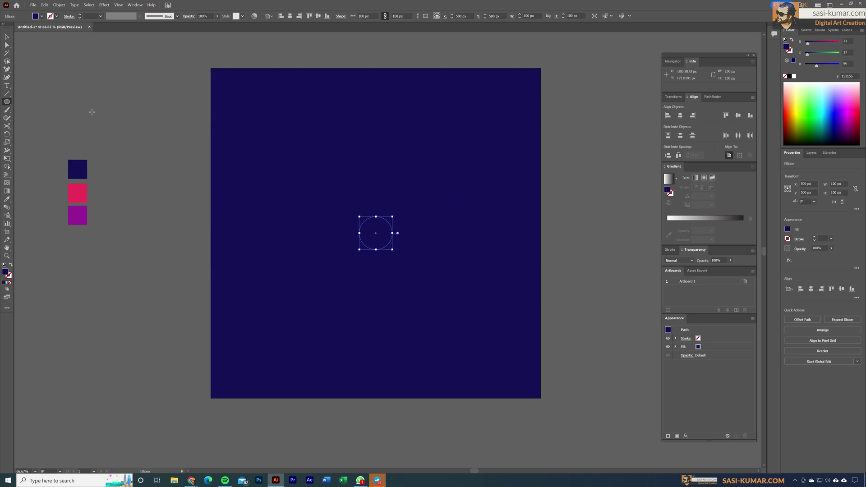
Give the circle a white-to-black linear gradient stroke and remove its fill.
left_click(7, 36)
left_click(271, 180)
left_click(369, 234)
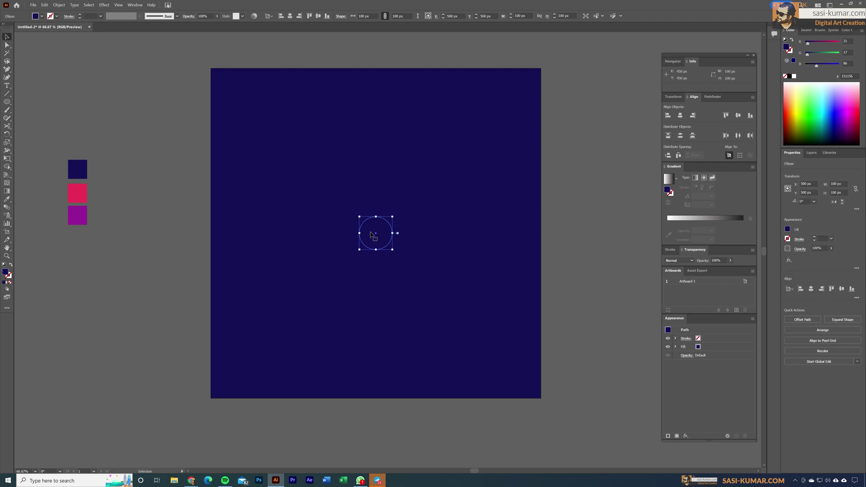
key("i")
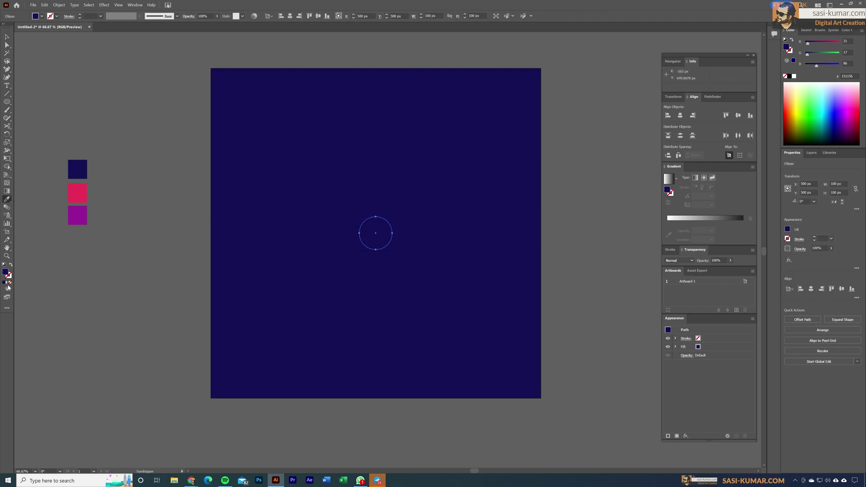
left_click(11, 265)
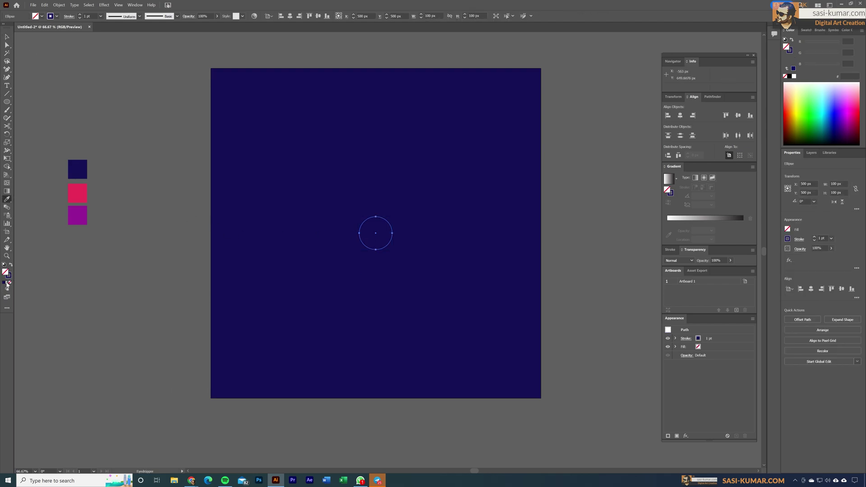
left_click(7, 283)
left_click(9, 277)
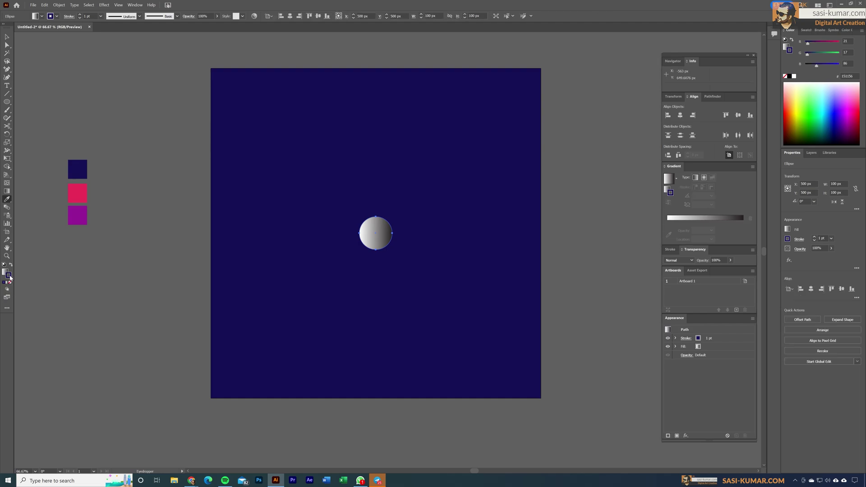
left_click(10, 265)
left_click(7, 283)
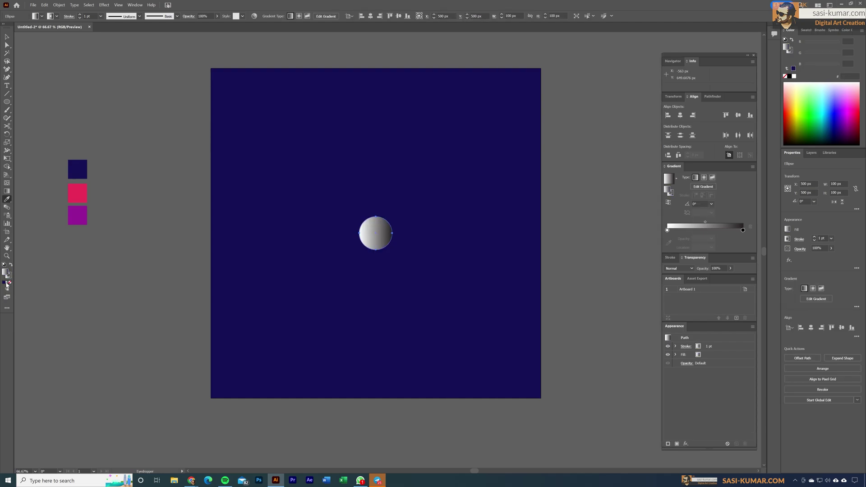
left_click(10, 283)
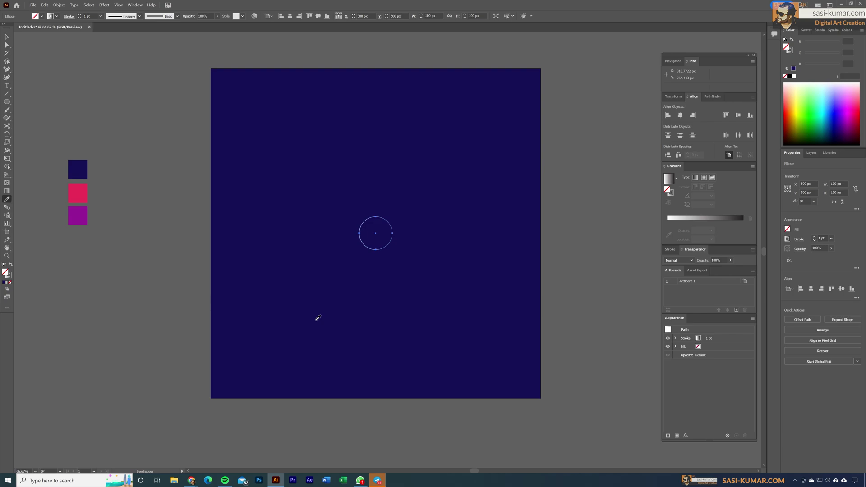
left_click(7, 36)
left_click(228, 226)
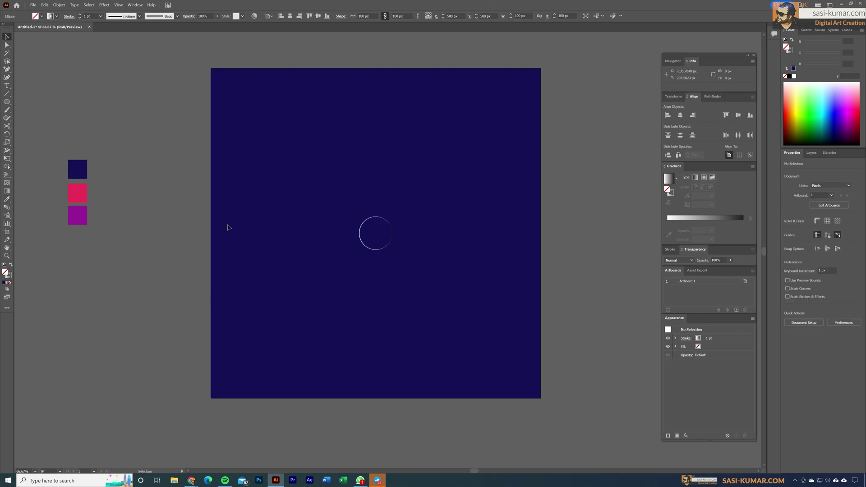
Recolour the black end of the circle's stroke gradient with the pinkish red sampled from the middle swatch.
left_click(392, 234)
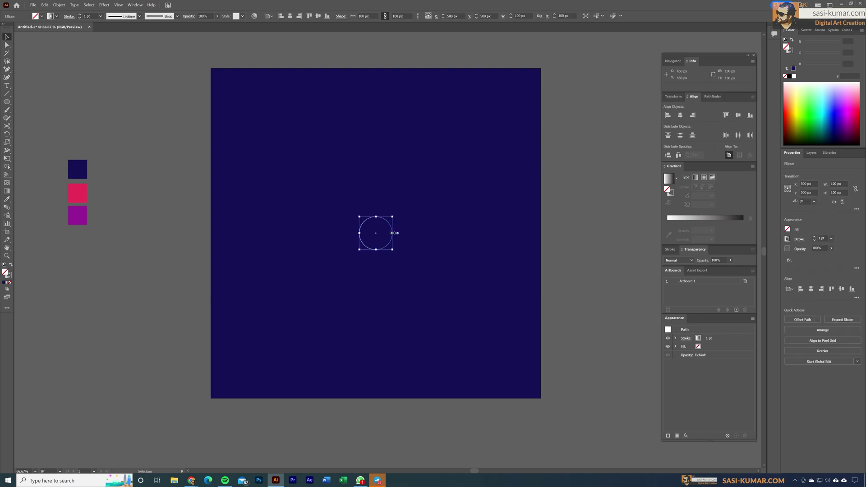
left_click(7, 282)
left_click(743, 230)
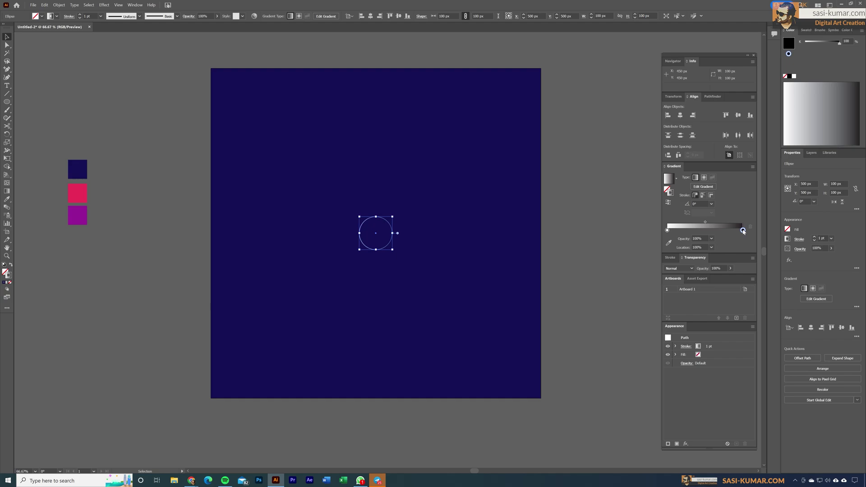
double_click(743, 230)
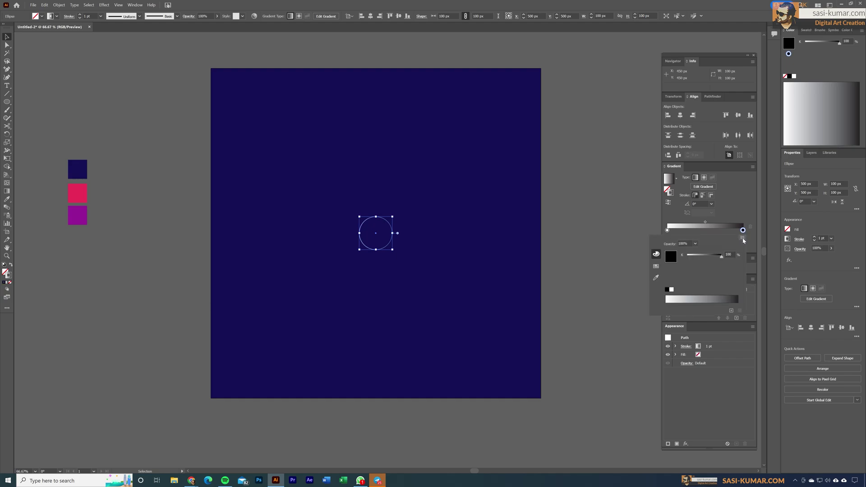
left_click(656, 278)
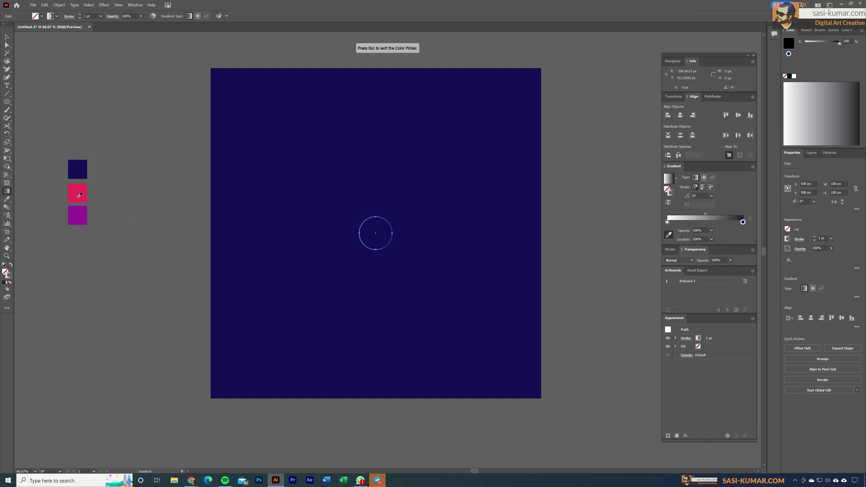
left_click(71, 185)
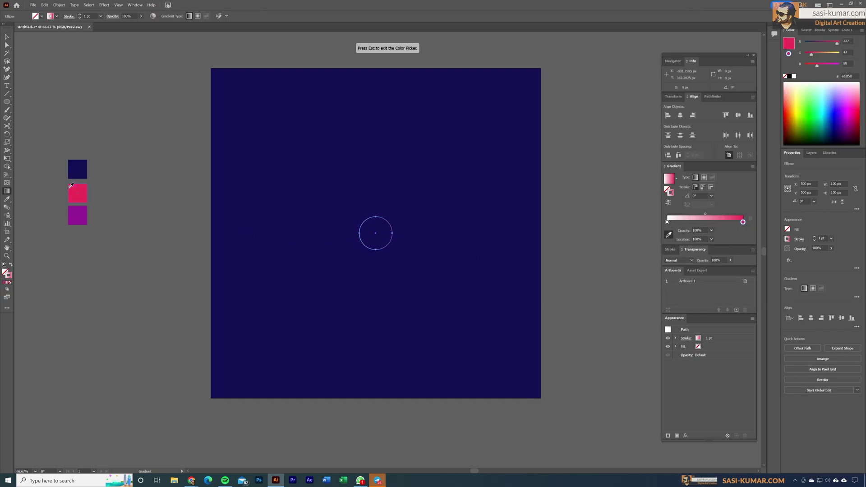
Recolour the white end of the circle's stroke gradient with the purple sampled from the bottom swatch.
left_click(667, 223)
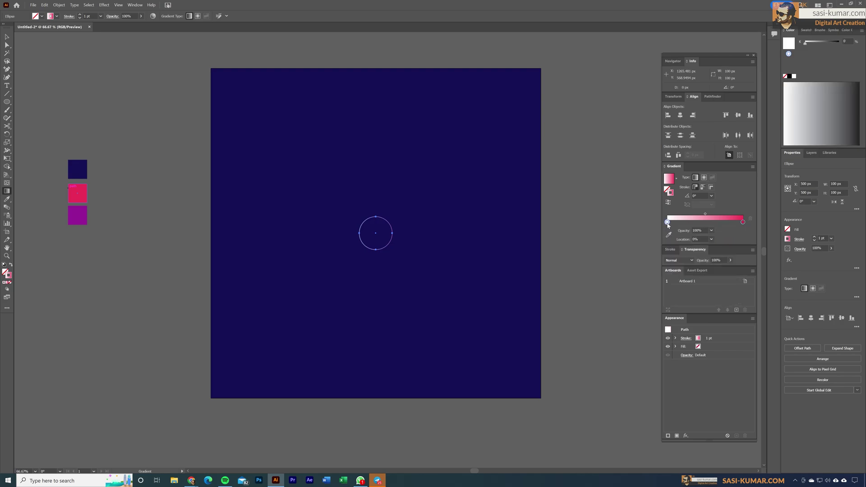
double_click(668, 223)
left_click(655, 270)
left_click(84, 216)
key("Escape")
left_click(6, 36)
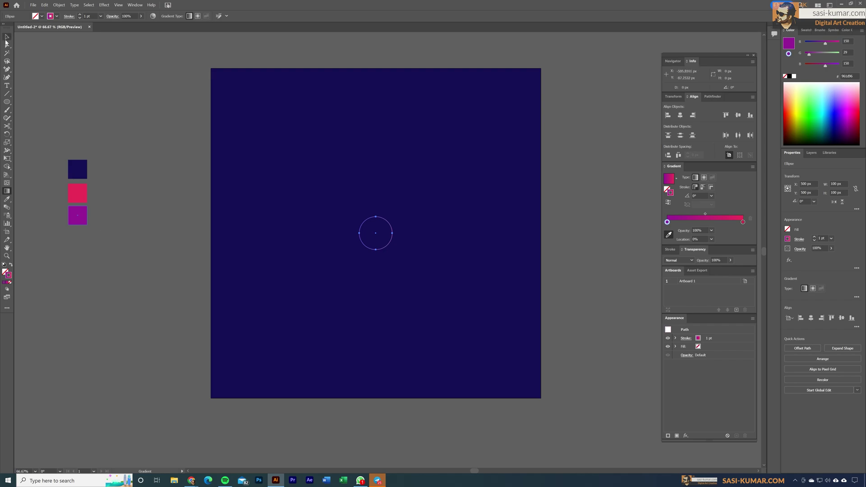
left_click(110, 78)
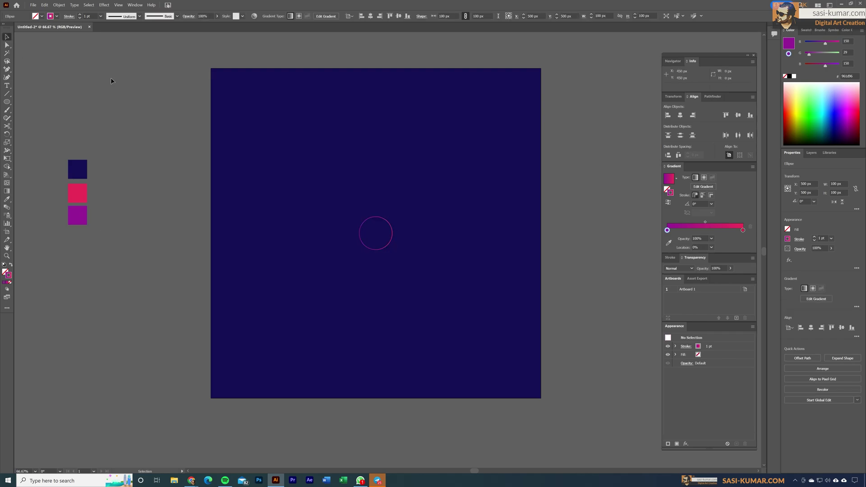
Set the circle's stroke weight to 15 pt.
left_click(388, 222)
left_click(815, 238)
left_click(815, 238)
left_click(815, 238)
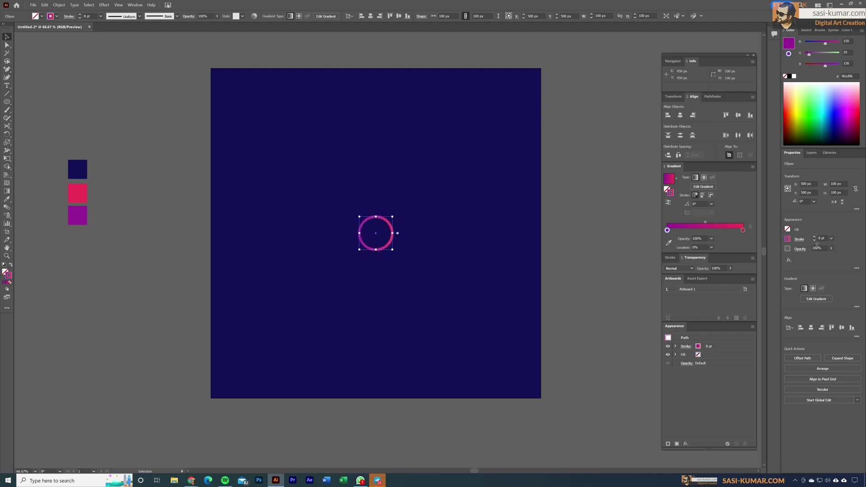
left_click(822, 238)
type("15")
key("Return")
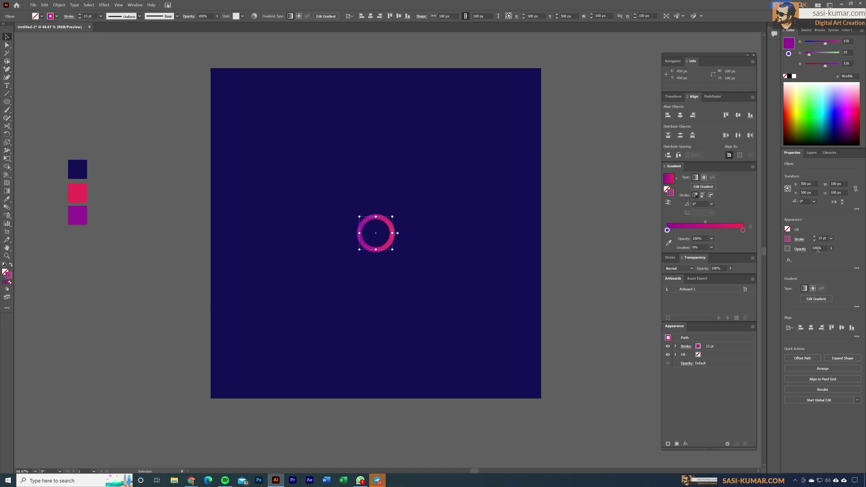
left_click(137, 257)
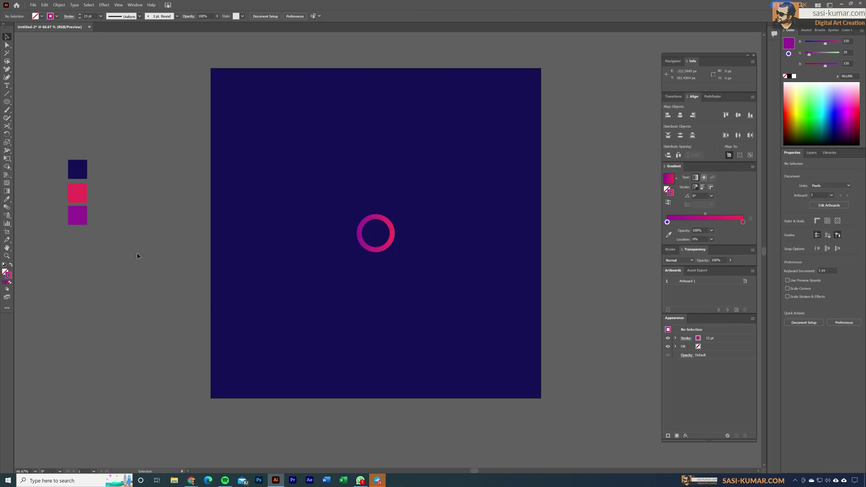
Turn on Snap to Point and cut the circle's path at its top anchor point with the Scissors tool.
key("ctrl+plus")
key("ctrl+plus")
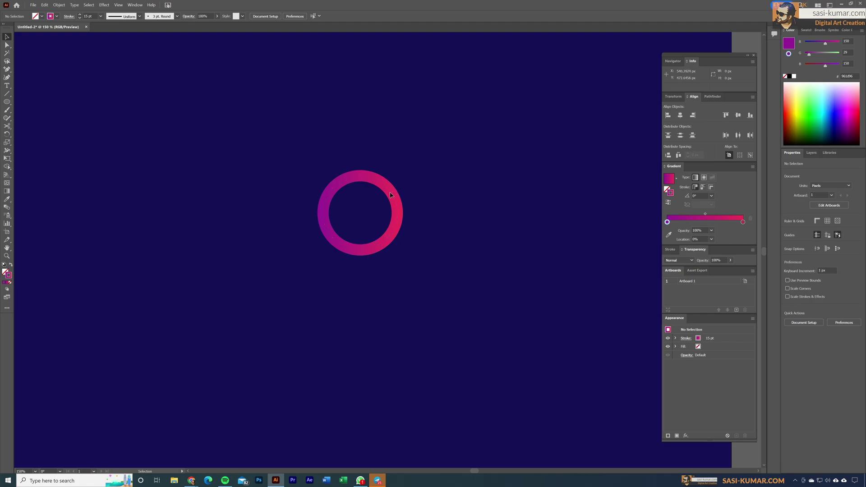
left_click(391, 195)
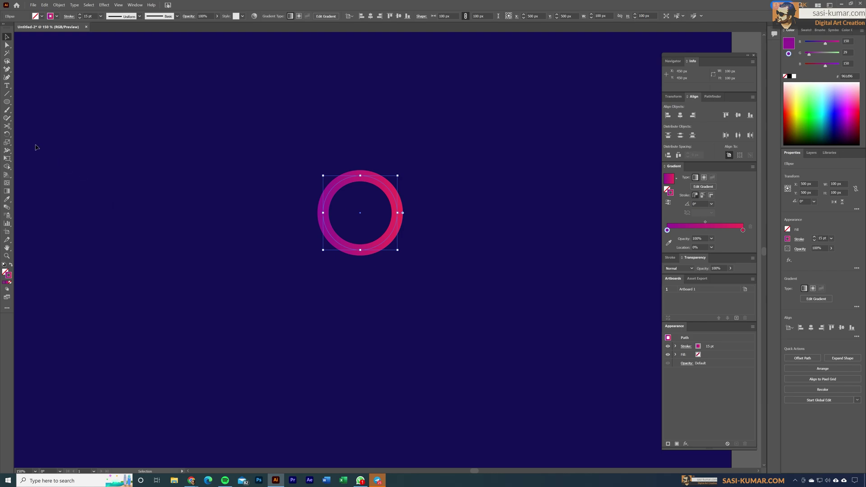
left_click(8, 128)
left_click(36, 135)
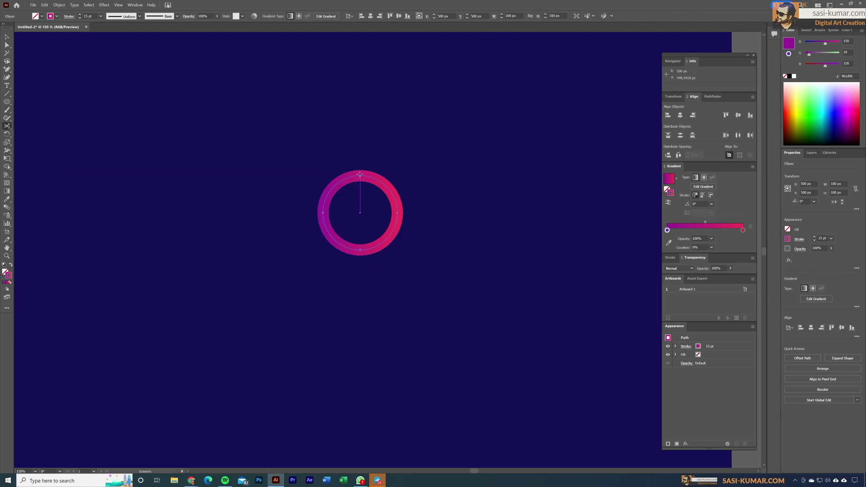
left_click(138, 6)
mouse_move(118, 5)
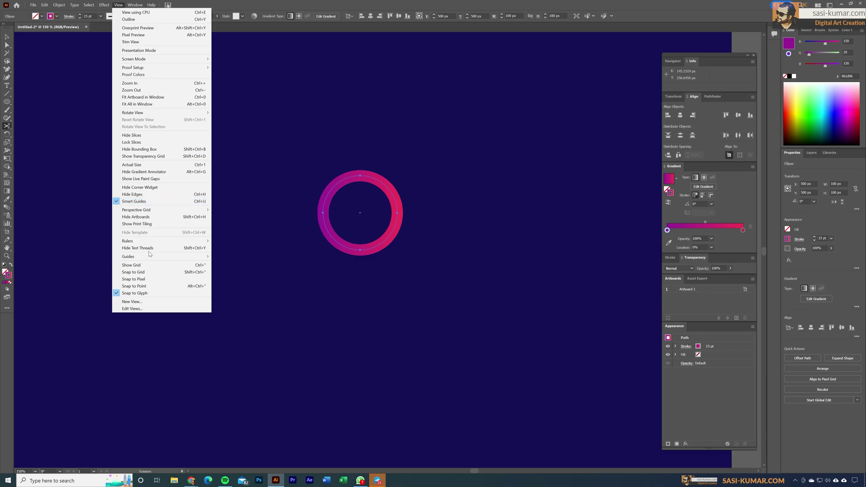
left_click(165, 286)
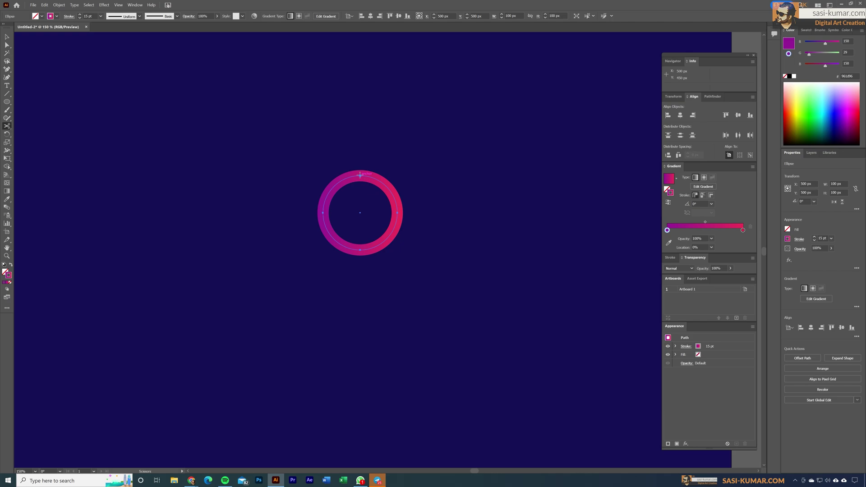
left_click(360, 175)
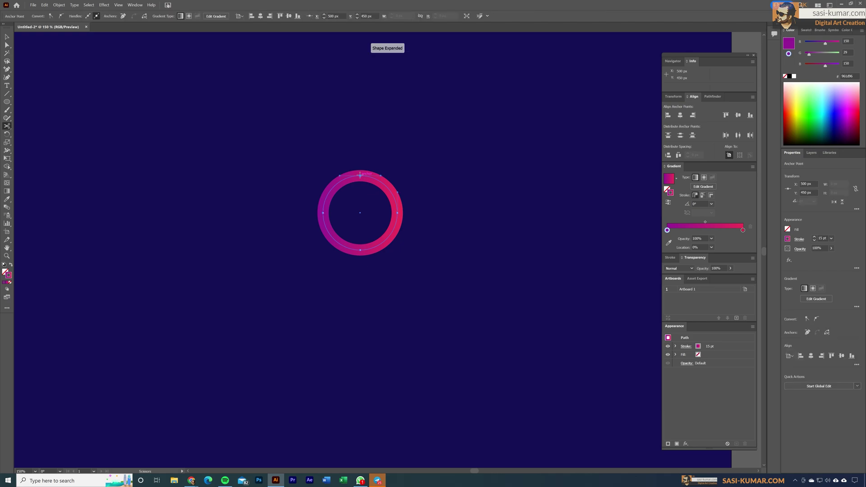
Cut the circle's path at its bottom anchor point and deselect the two halves.
left_click(360, 249)
key("v")
left_click(431, 103)
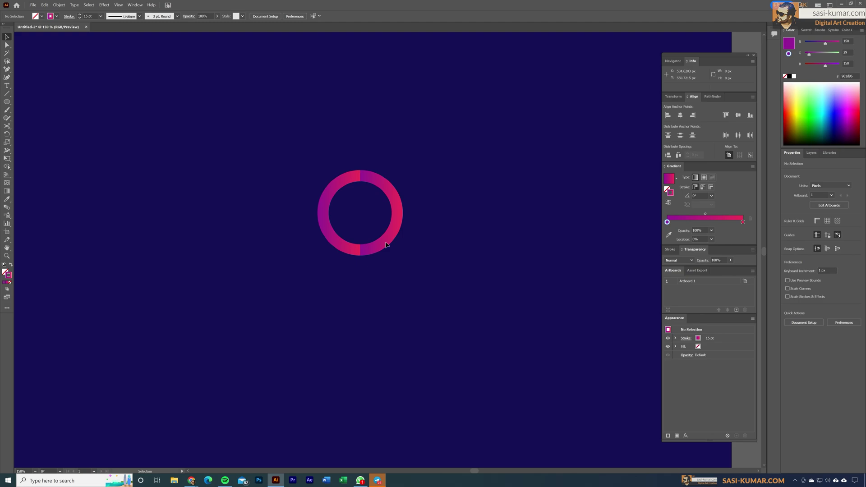
Select both half-circles and shift the midpoint of their stroke gradient to about 67%.
left_click(396, 205)
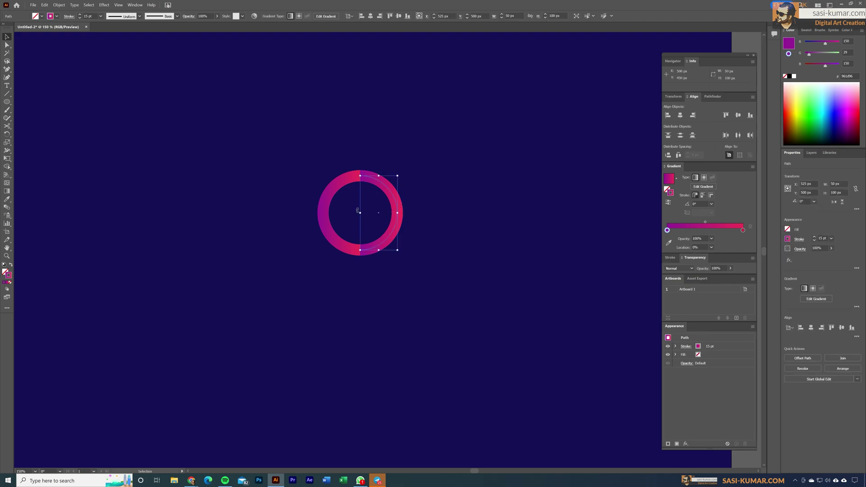
left_click(323, 215, "shift")
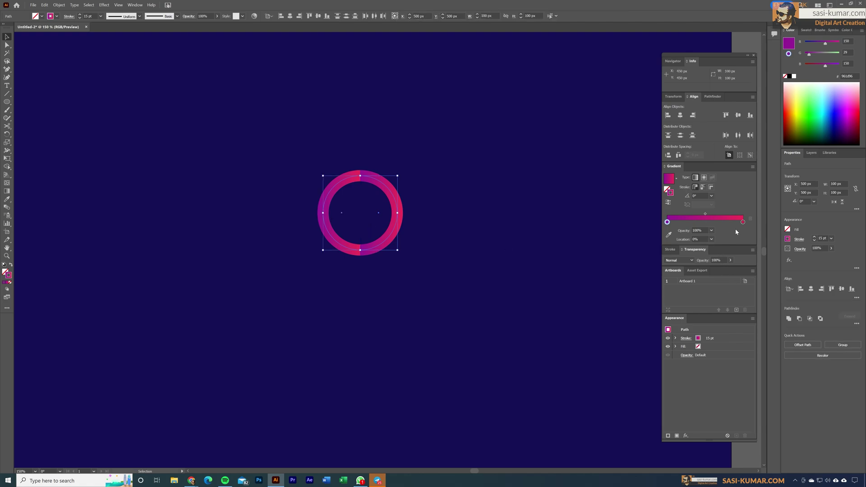
left_click_drag(706, 214, 724, 220)
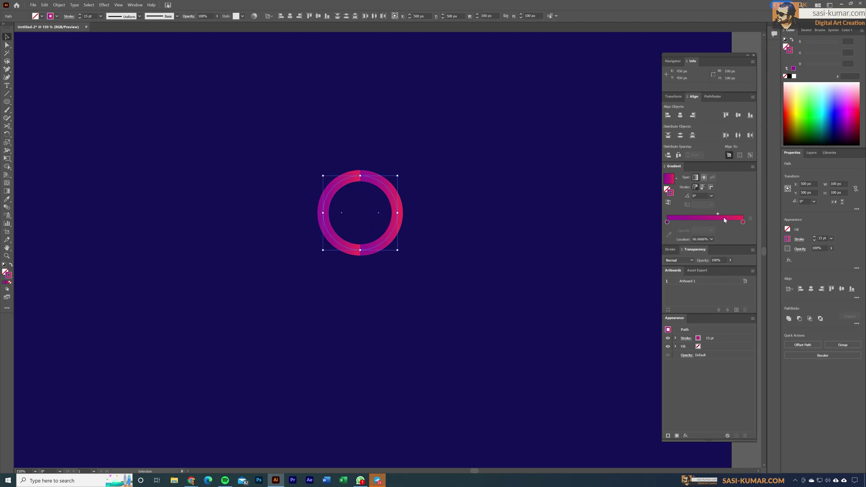
Try an orange colour on the red end of both halves' stroke gradient, undo it, and deselect.
left_click(744, 222)
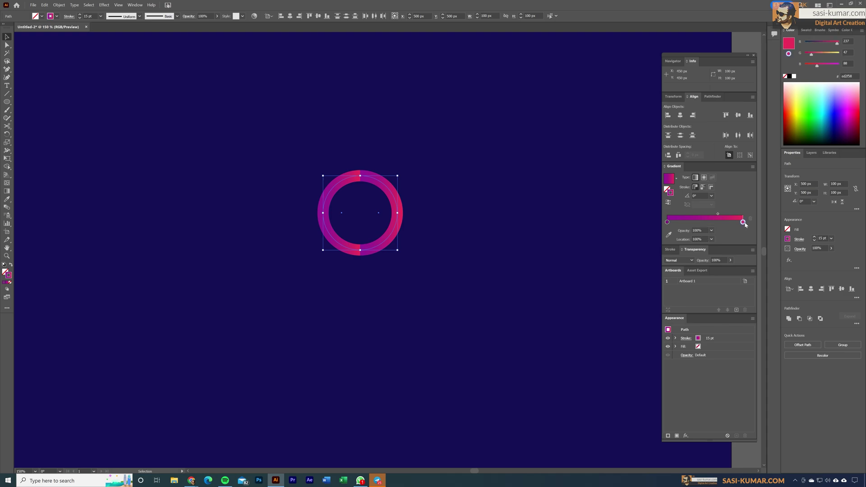
left_click_drag(819, 53, 829, 55)
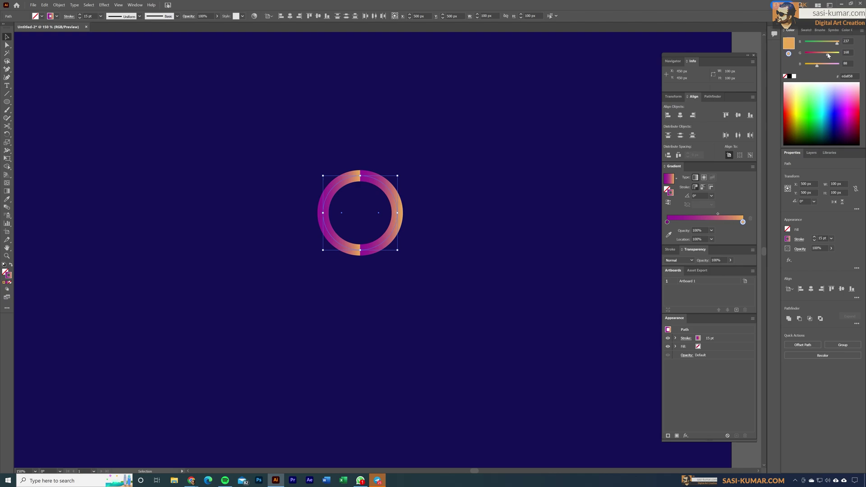
key("ctrl+z")
key("ctrl+z")
left_click(668, 222)
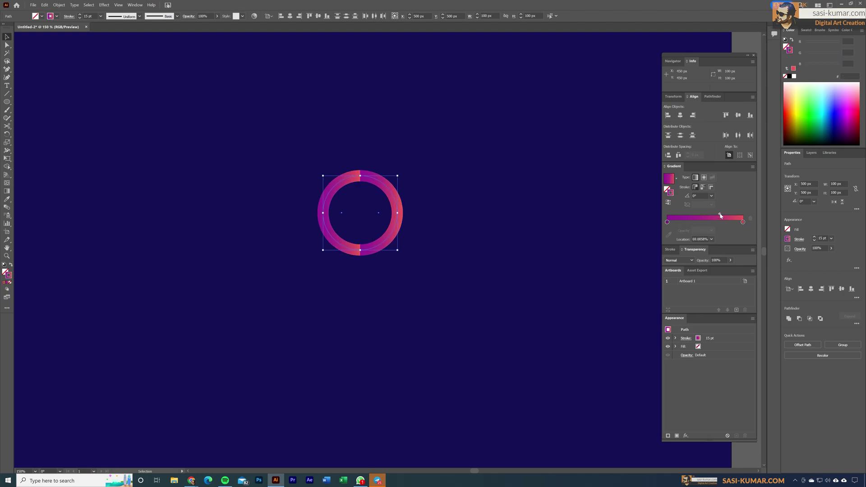
key("ctrl+z")
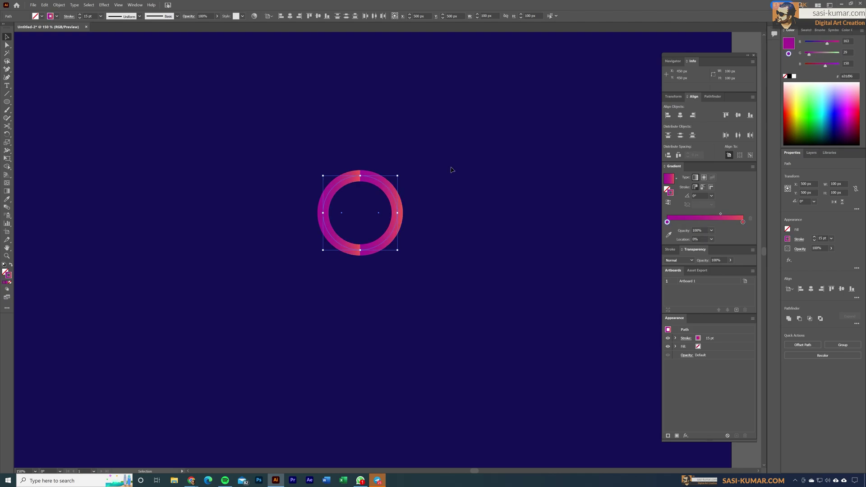
left_click(469, 198)
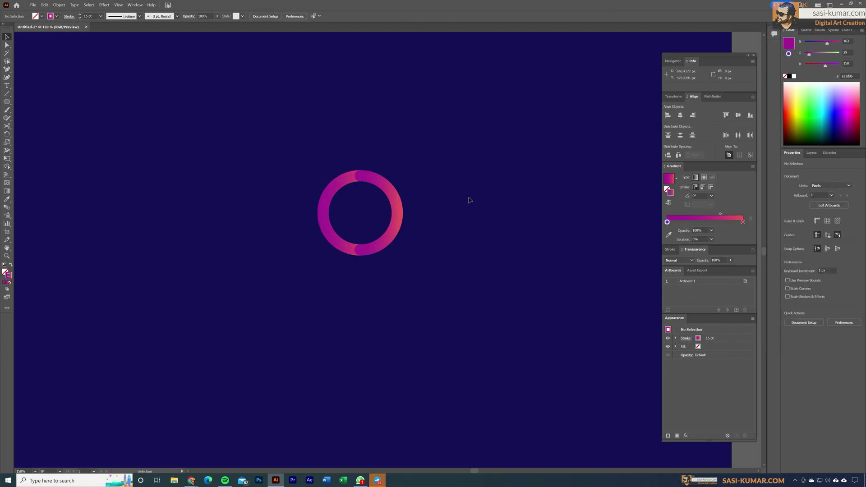
Select both half-circles, return the gradient midpoint to the centre, and apply the gradient along the stroke.
left_click(396, 220)
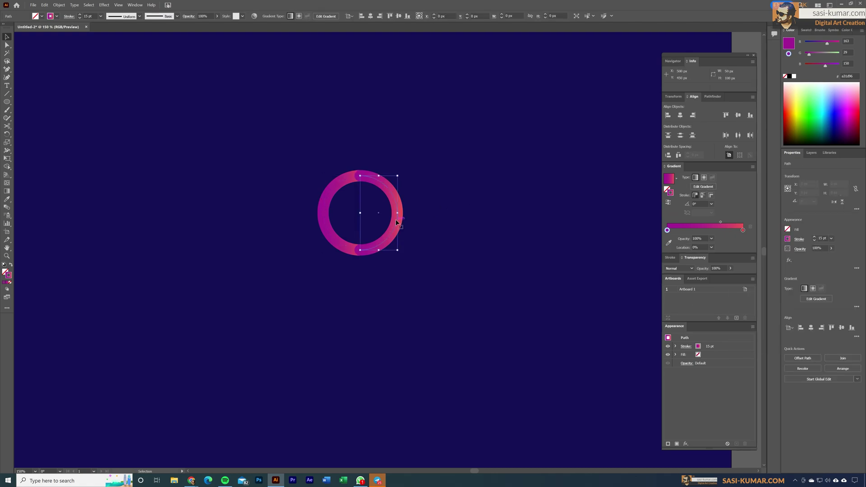
left_click(324, 229, "shift")
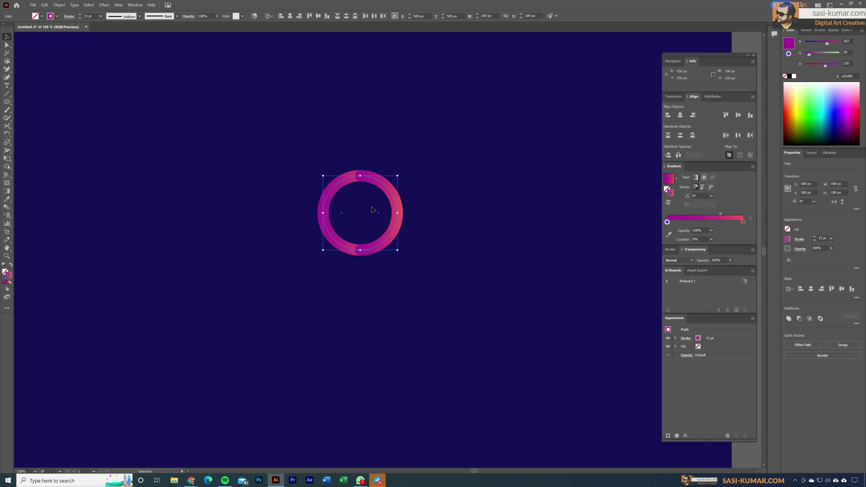
left_click_drag(720, 214, 706, 214)
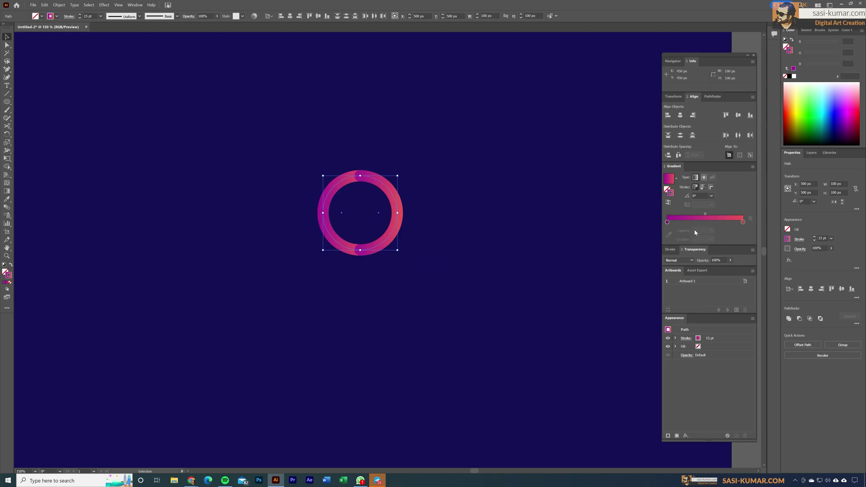
left_click(704, 188)
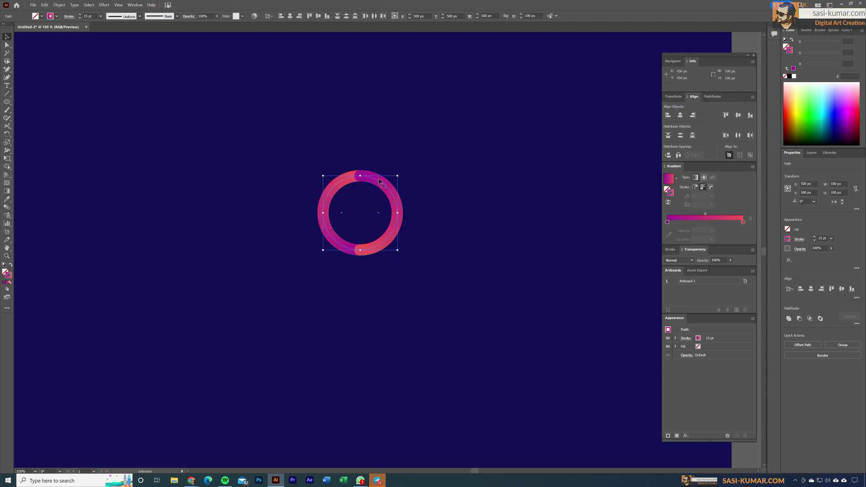
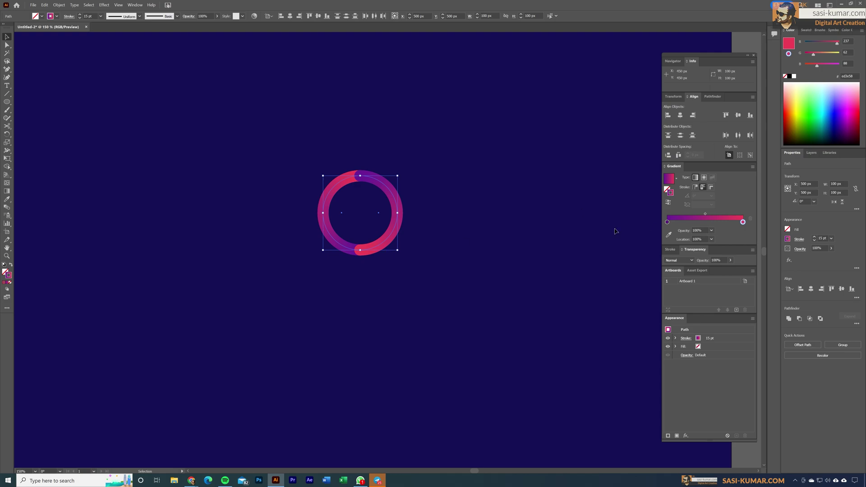
left_click(448, 165)
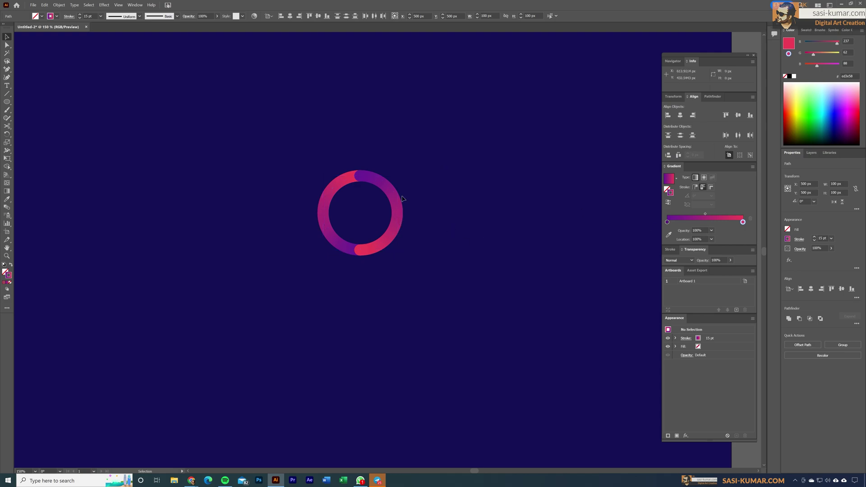
Try fading the right half-circle's purple end with a 0% opacity stop, moving the solid purple stop to about 19%.
left_click(326, 212)
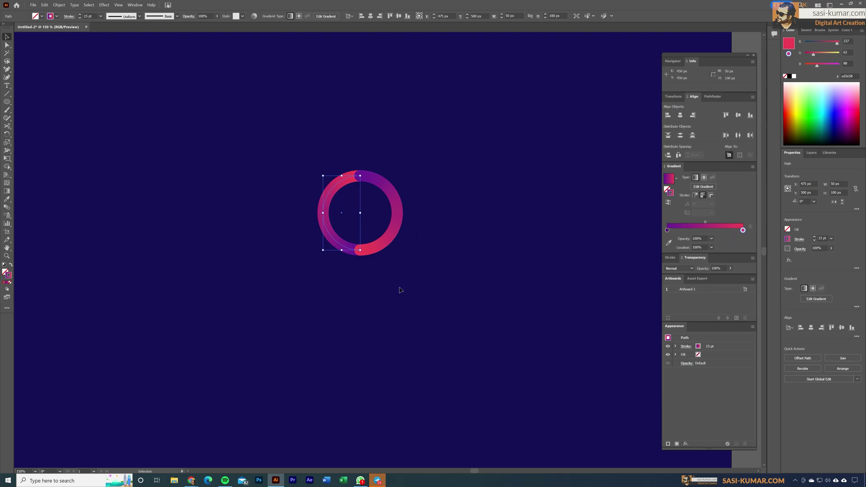
left_click(391, 192)
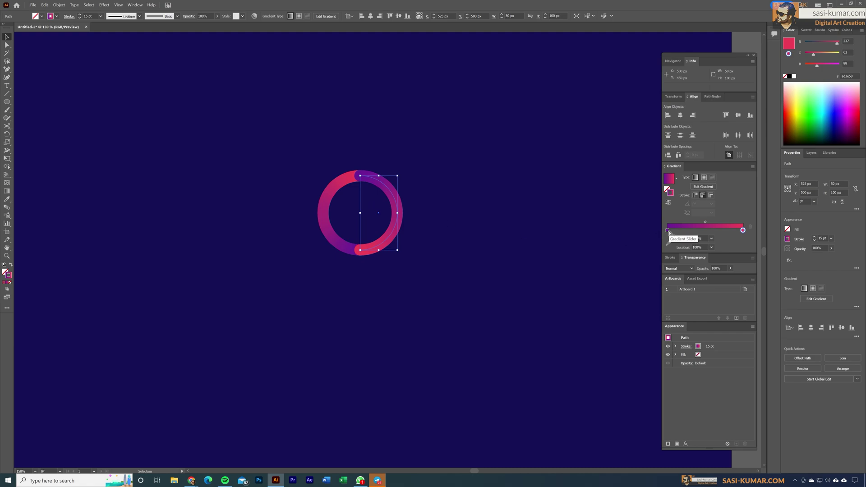
left_click_drag(669, 231, 678, 231)
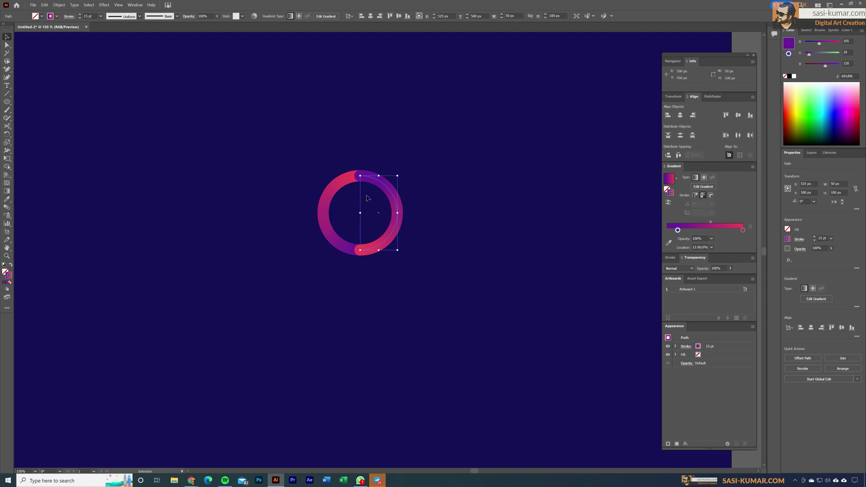
left_click(668, 232)
left_click_drag(668, 233, 668, 233)
left_click(712, 239)
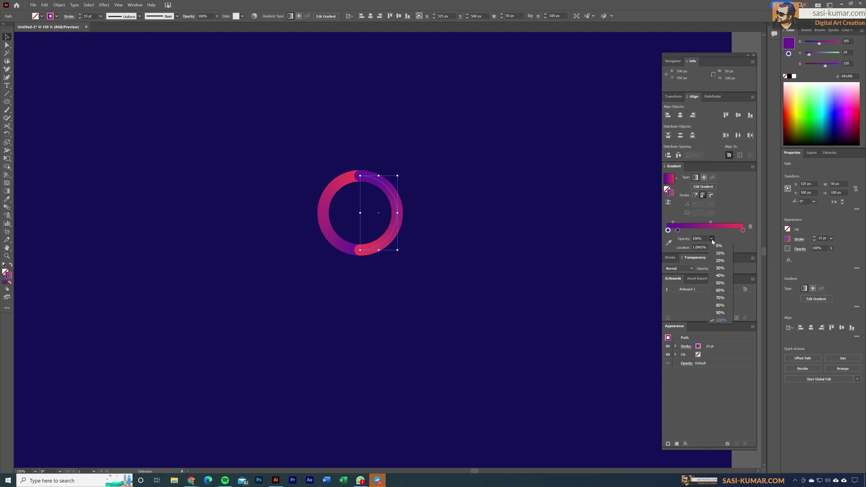
left_click(721, 248)
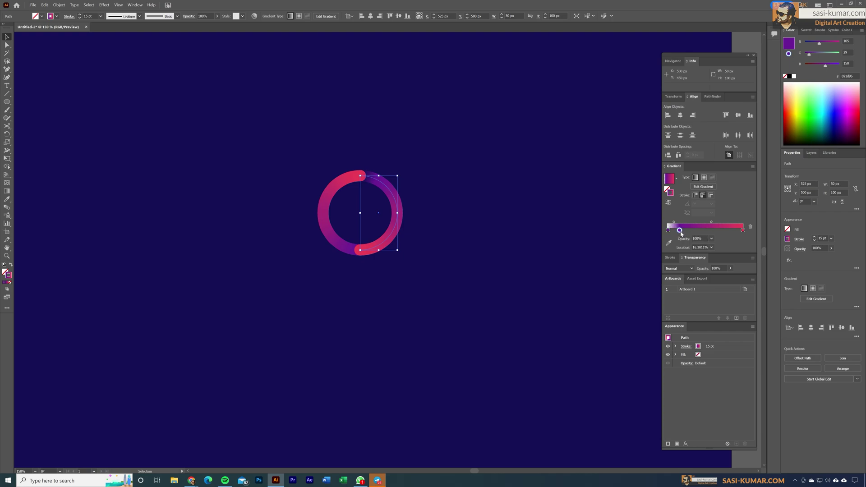
mouse_move(678, 230)
left_mouse_down()
mouse_move(671, 223)
mouse_move(683, 231)
left_mouse_up()
Undo the opacity and stop changes made to the right half-circle's gradient.
key("a")
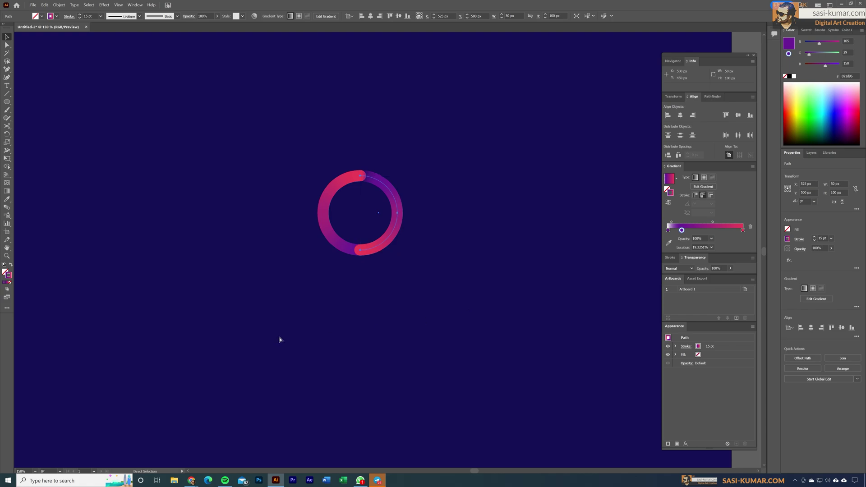
key("ctrl+z")
key("ctrl+z")
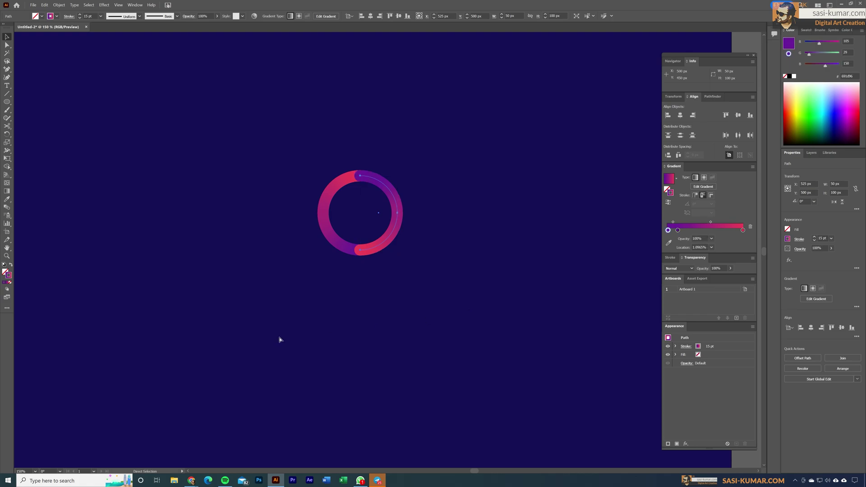
key("ctrl+z")
key("ctrl+z")
key("ctrl+z")
key("v")
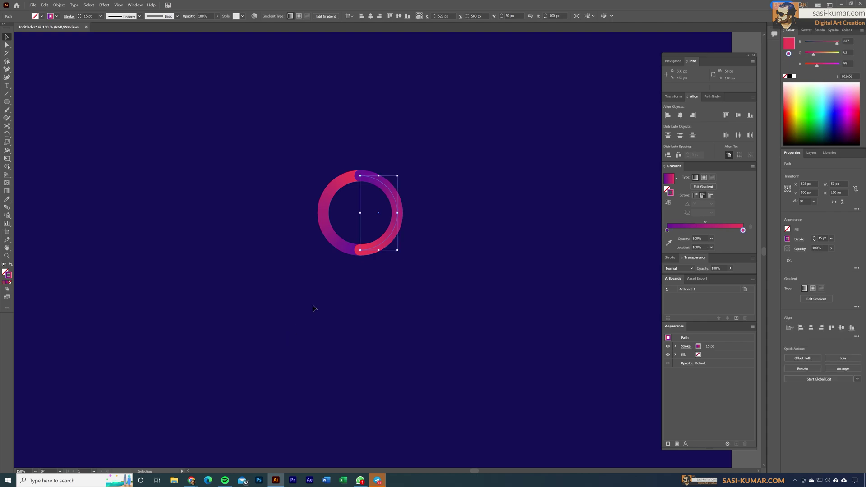
Select both half-circles, move the purple stop inward, and add a 0% opacity purple stop at the gradient's start.
left_click(315, 306)
left_click(331, 242)
left_click(667, 222)
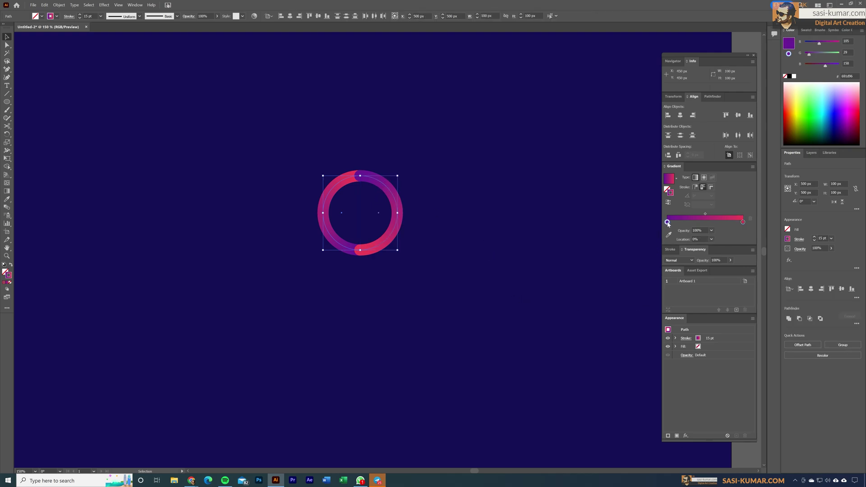
left_click_drag(668, 223, 682, 224)
left_click(668, 224)
left_click(712, 231)
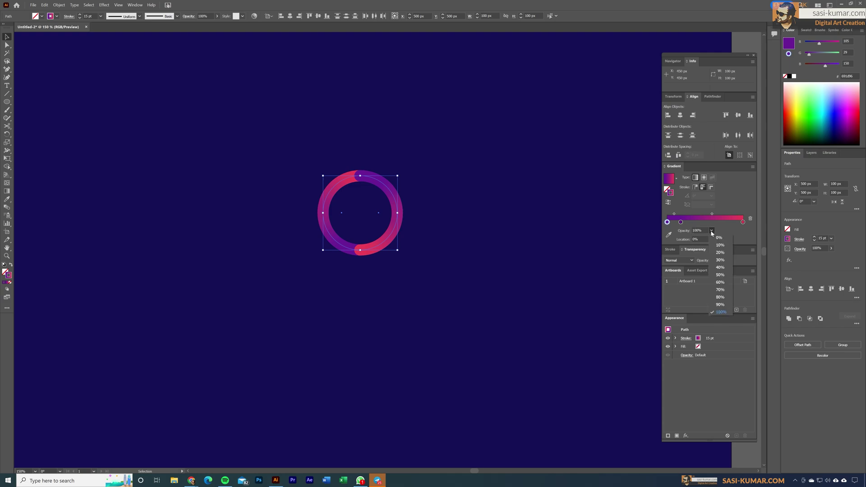
left_click(715, 239)
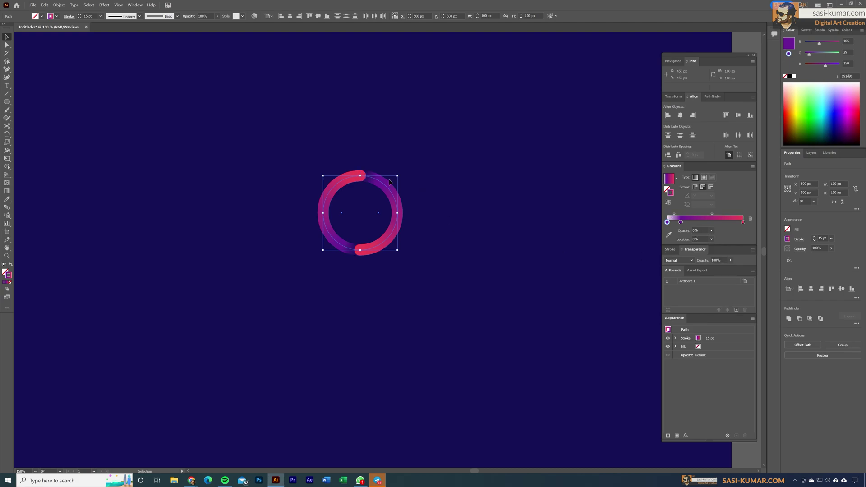
Move the solid purple stop slightly further inward to lengthen the fade on both half-circles, and deselect.
key("ctrl+equal")
key("ctrl+equal")
key("ctrl+equal")
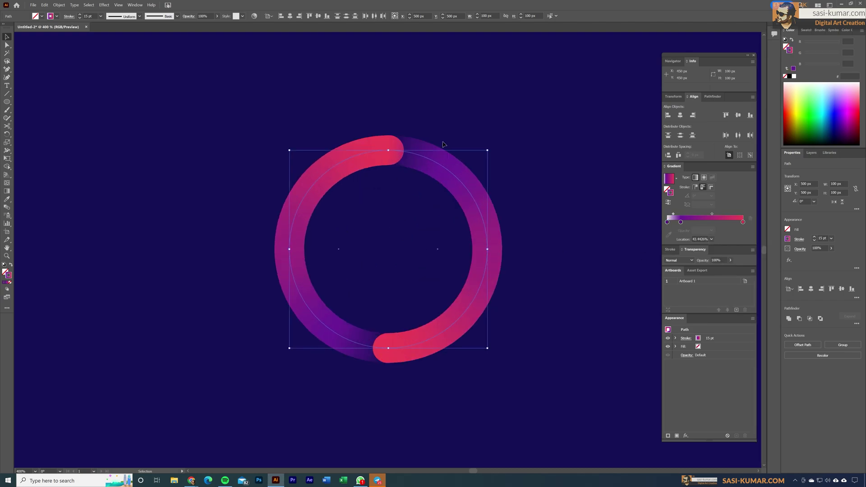
left_click_drag(681, 226, 684, 225)
left_click(192, 175)
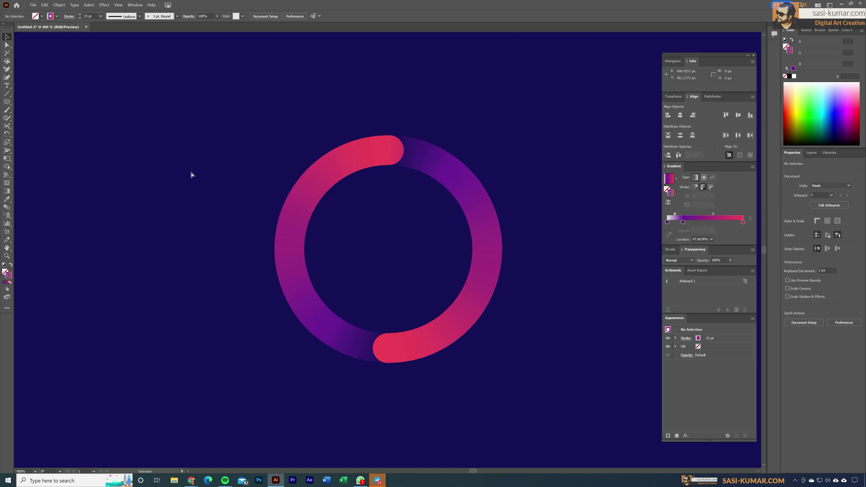
Scale the ring down about its centre to about 41 px wide and deselect it.
key("ctrl+minus")
key("ctrl+minus")
key("ctrl+minus")
key("ctrl+minus")
key("ctrl+minus")
key("ctrl+minus")
left_click(388, 237)
left_click_drag(402, 235, 394, 243)
left_click(398, 219)
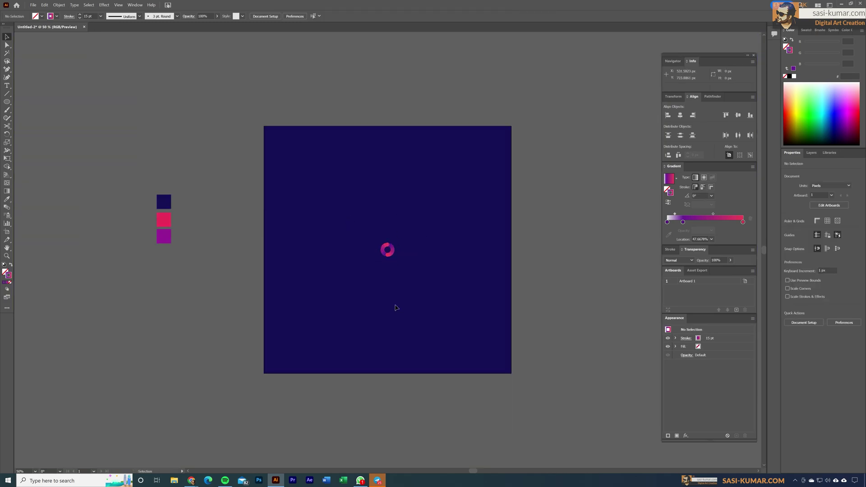
Place two copies of the gradient ring beside the artboard and give one of them a solid pinkish-red stroke.
left_click(383, 251)
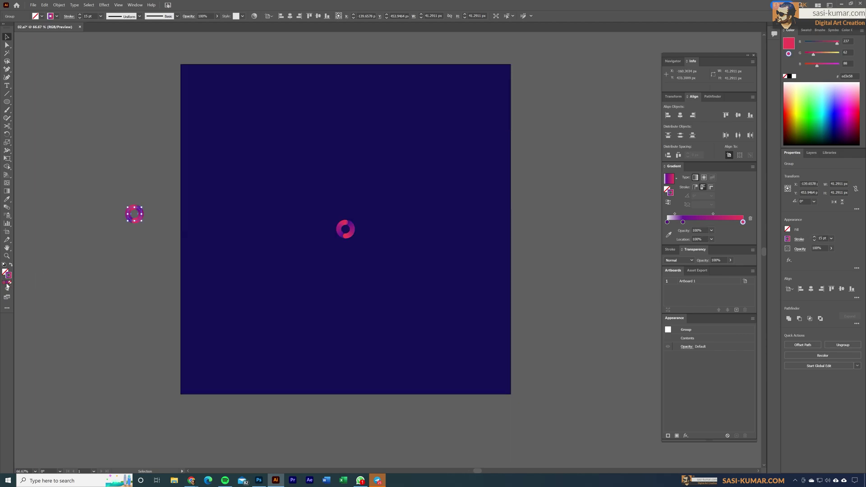
left_click(5, 283)
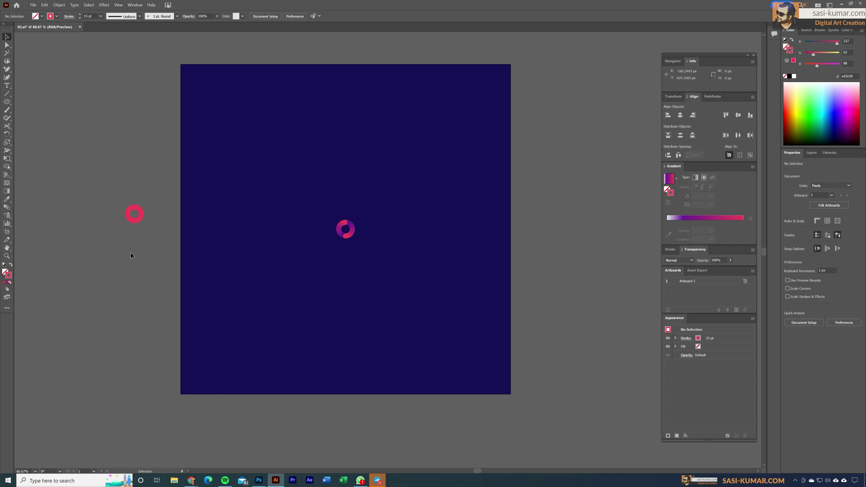
left_click(351, 234)
left_click_drag(351, 233, 131, 260)
left_click(153, 241)
left_click_drag(142, 217, 348, 235)
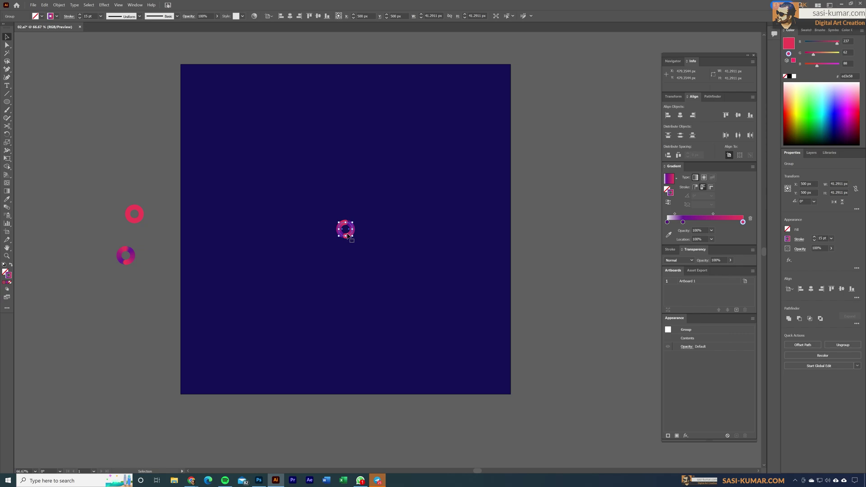
left_click(104, 5)
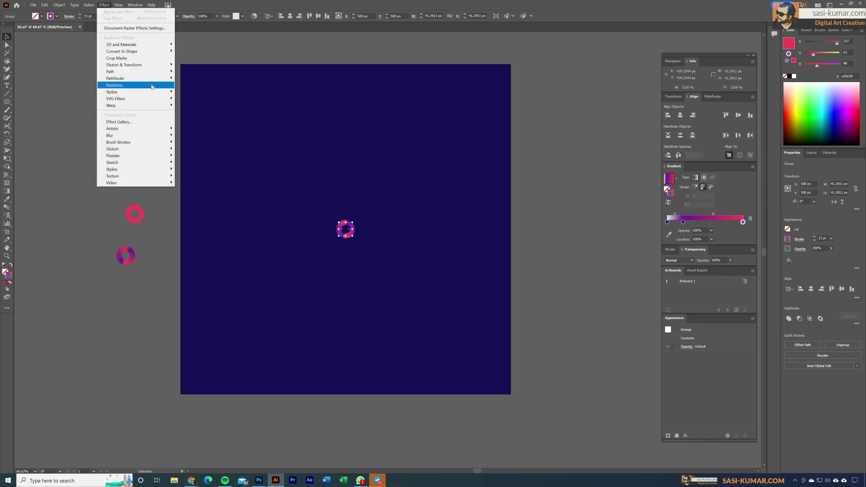
mouse_move(158, 65)
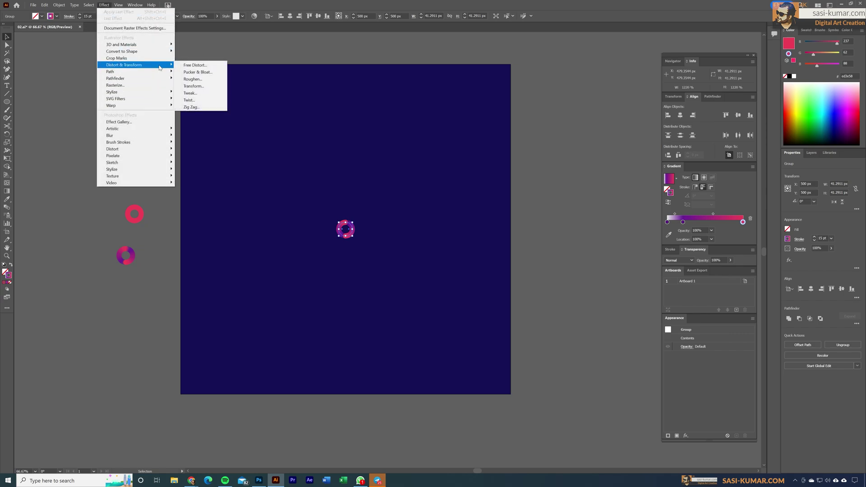
left_click(203, 85)
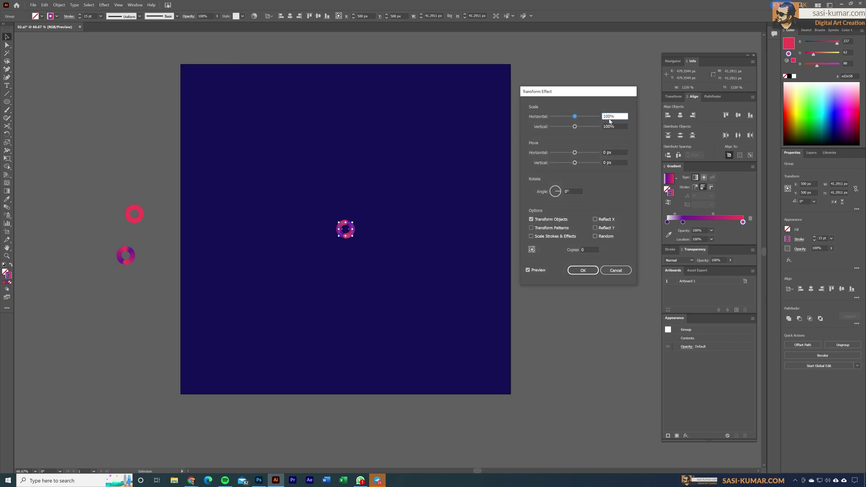
type("180")
key("Tab")
type("180")
key("Tab")
key("Tab")
key("Tab")
key("Tab")
type("25")
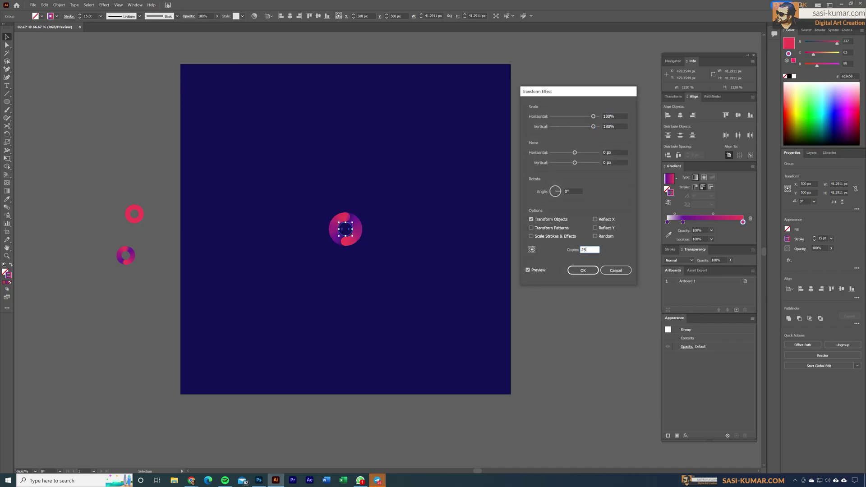
left_click(529, 270)
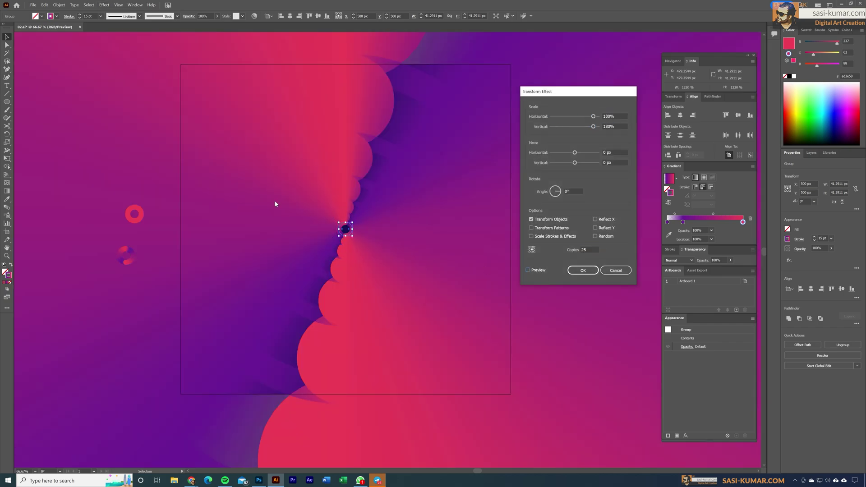
left_click(616, 270)
left_click(338, 212)
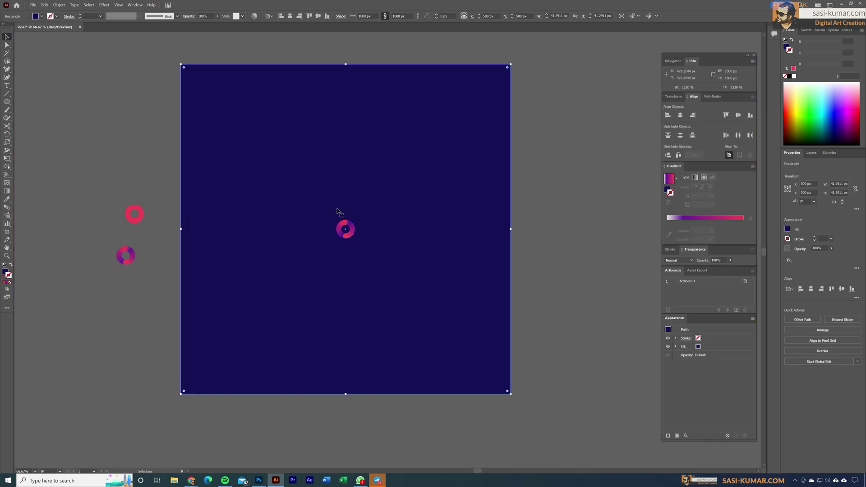
Delete the central gradient ring and centre the solid pinkish-red ring horizontally and vertically on the artboard in its place.
left_click(348, 236)
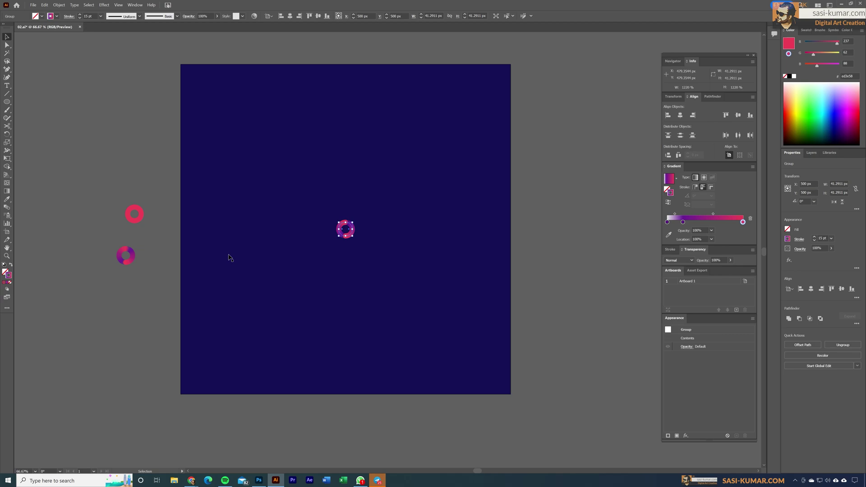
key("Delete")
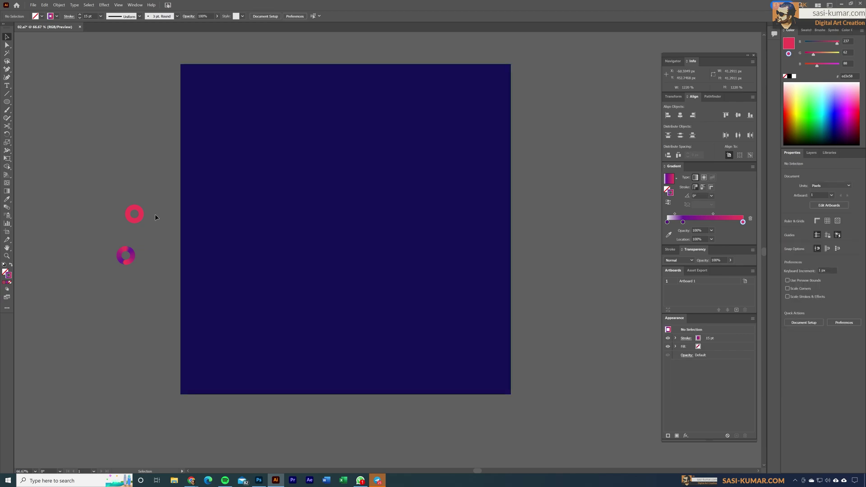
left_click_drag(142, 217, 367, 245)
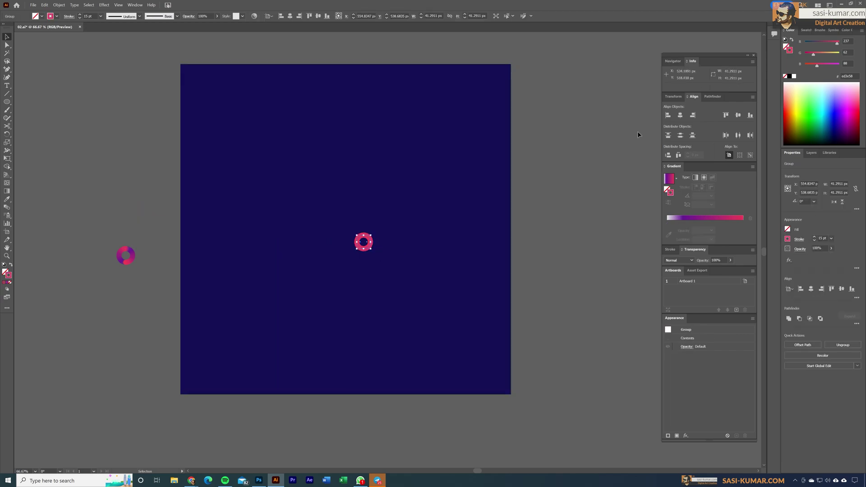
left_click(680, 115)
left_click(738, 116)
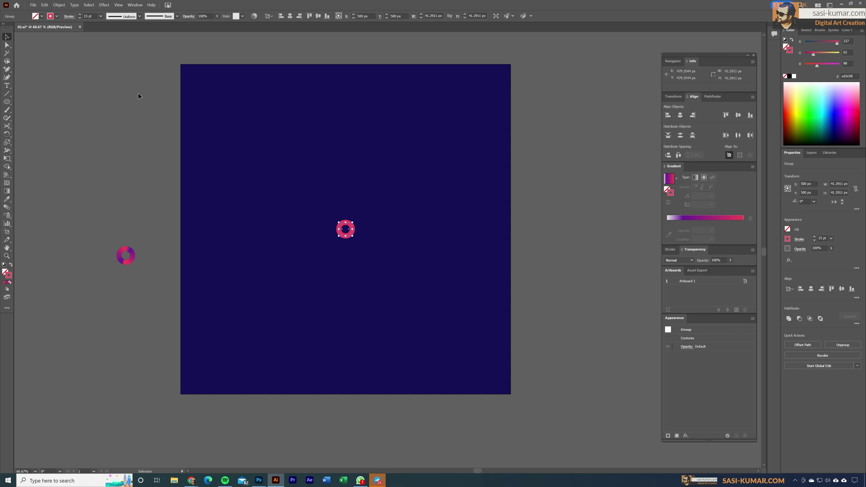
Make a copy of the solid ring enlarged about its centre to about 1439 px wide, and blend the two rings.
scroll(139, 96, "left", 1)
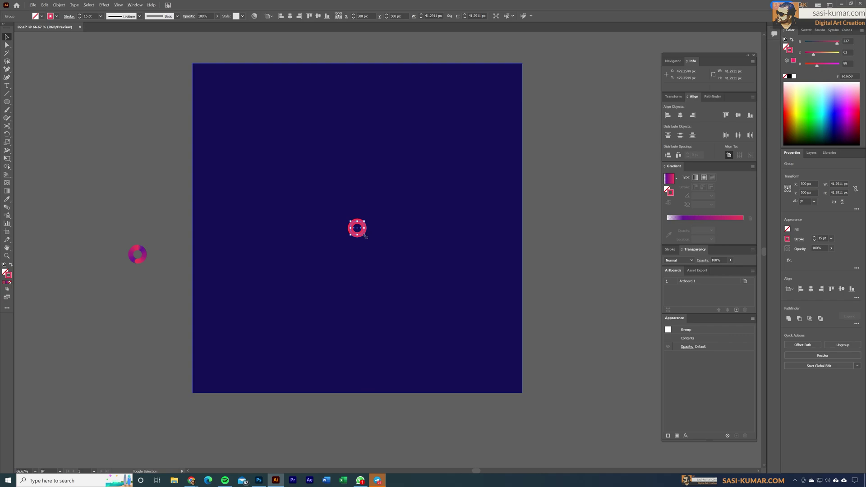
left_click_drag(365, 236, 594, 434)
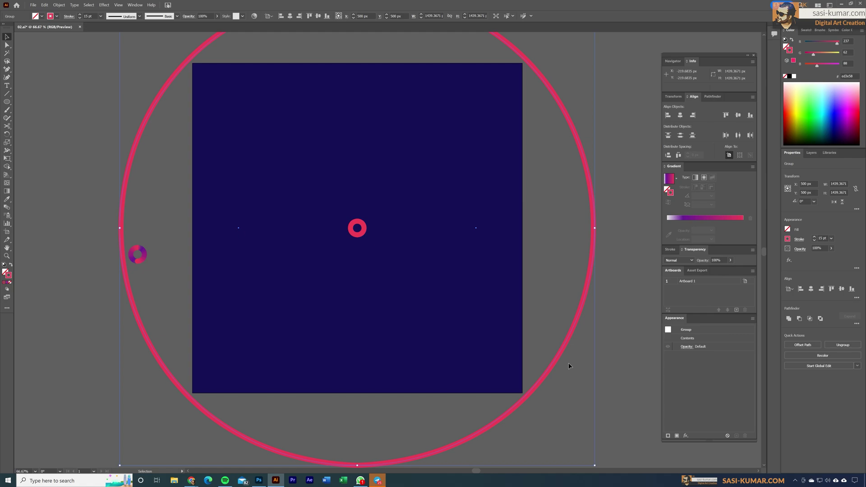
left_click(350, 235)
left_click(595, 227)
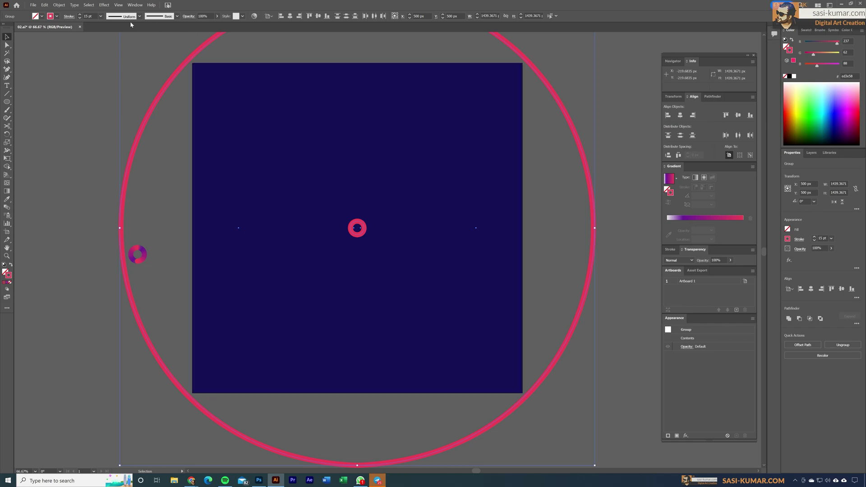
left_click(59, 5)
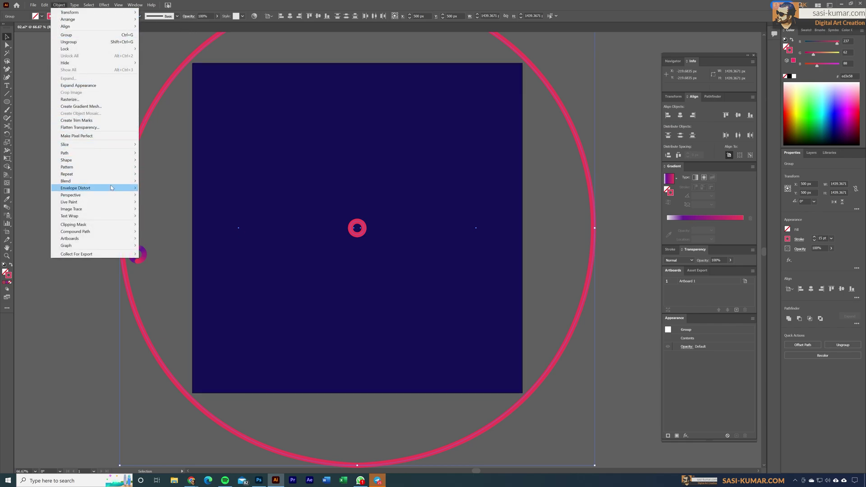
mouse_move(111, 181)
left_click(160, 183)
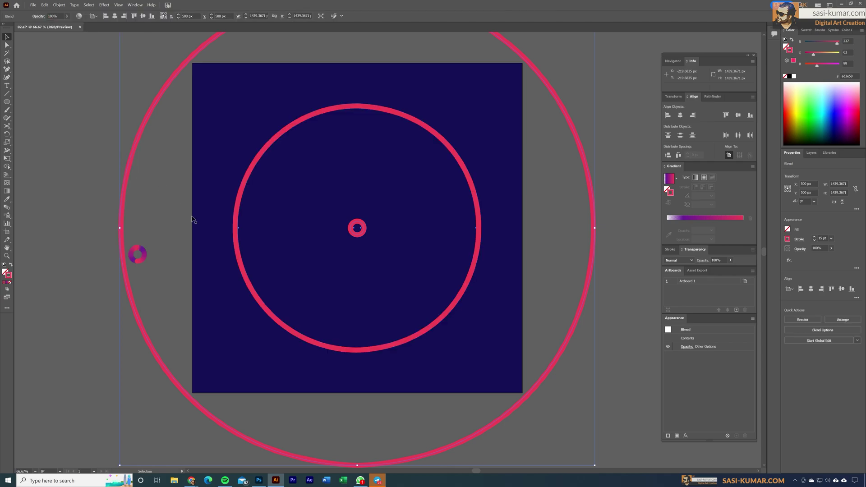
Set the ring blend's spacing to Specified Steps with 25 steps.
double_click(7, 207)
left_click(433, 226)
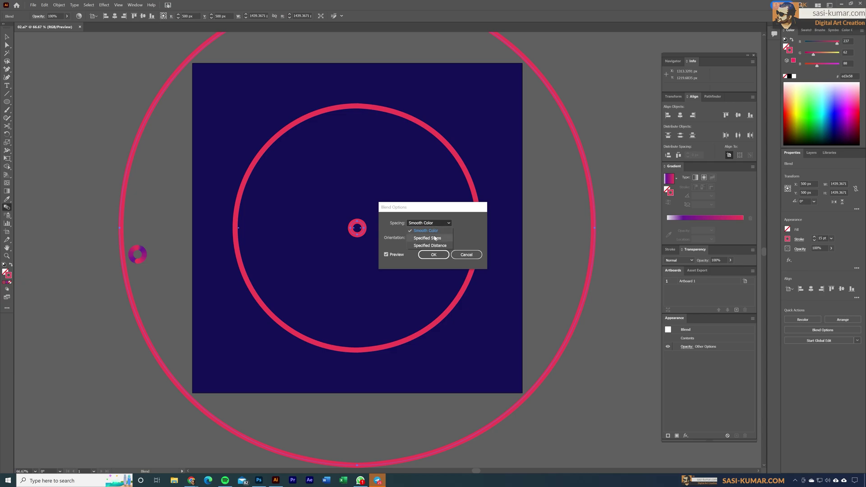
left_click(434, 238)
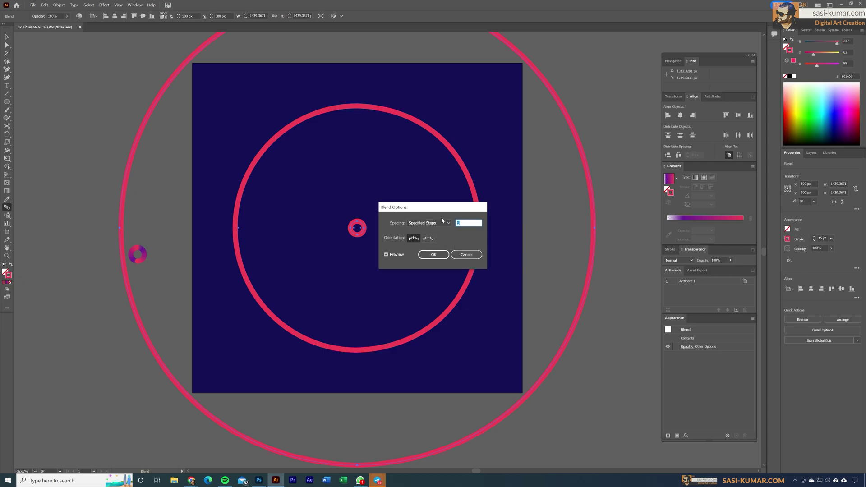
type("25")
left_click(393, 258)
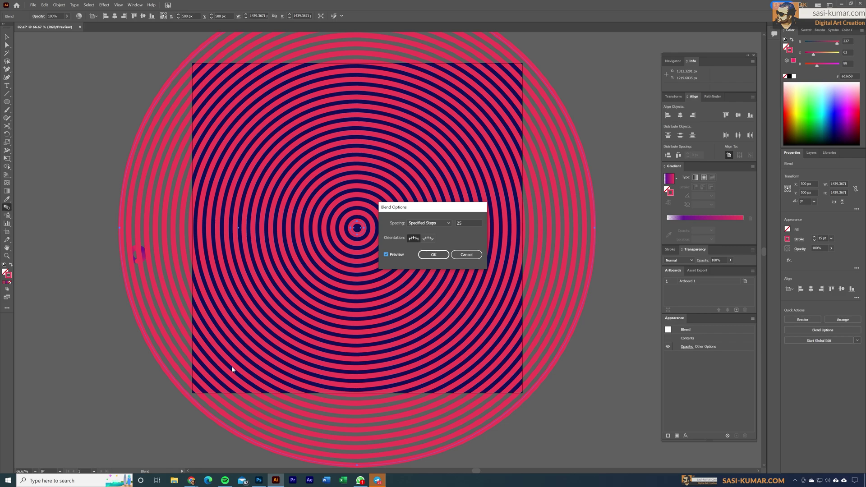
left_click(444, 256)
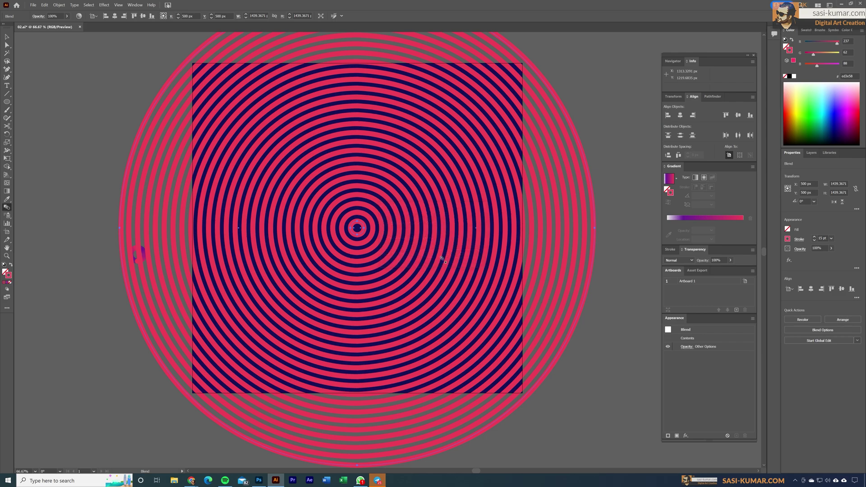
Deselect the blend and move the small gradient sample ring outward, clear of the concentric circles.
left_click(8, 37)
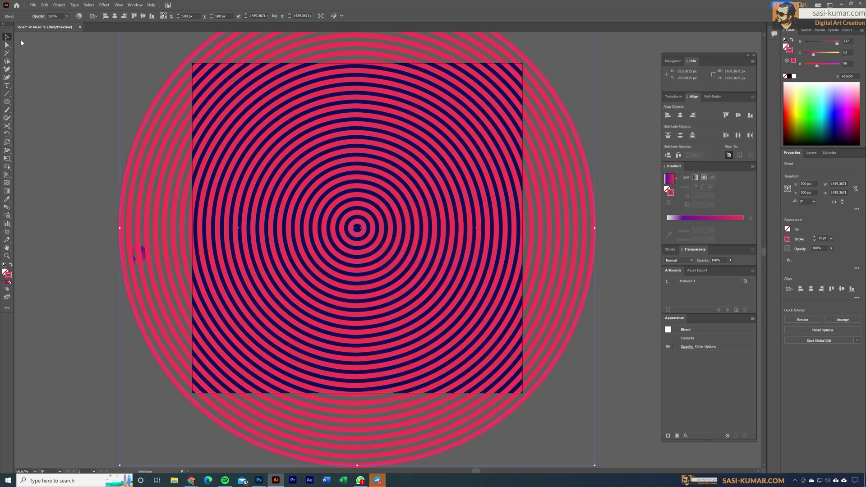
left_click(93, 96)
left_click_drag(134, 249, 92, 249)
left_click(89, 148)
scroll(106, 149, "up", 2)
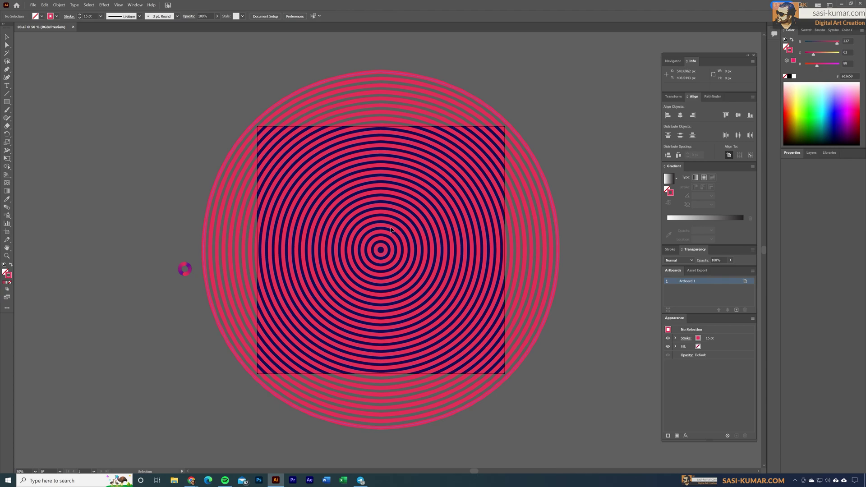
Expand the concentric blend into separate stroked rings with fill expansion turned off, and deselect it.
left_click(393, 231)
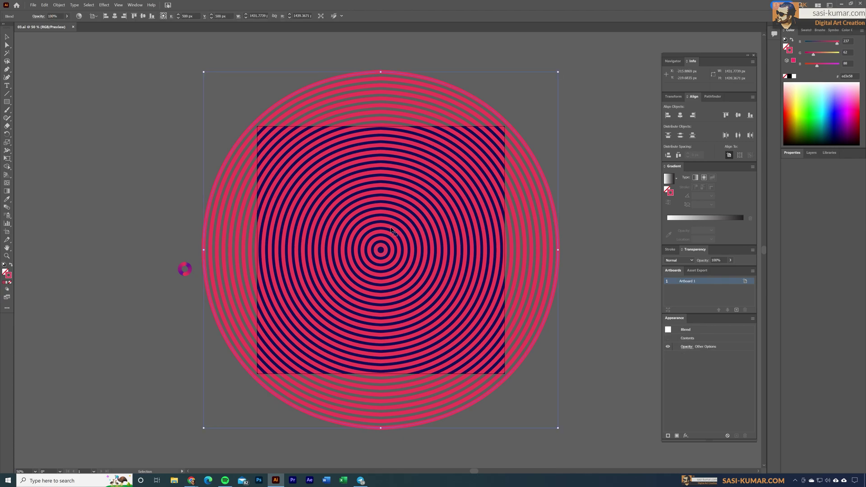
left_click(59, 5)
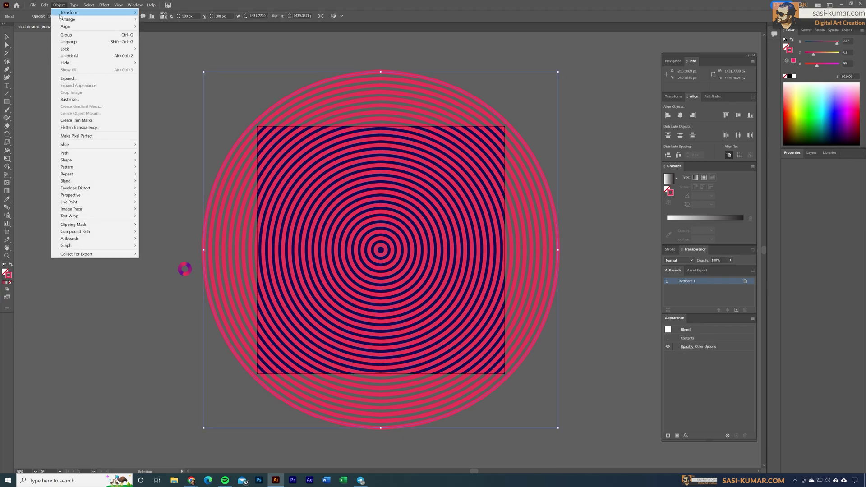
left_click(80, 78)
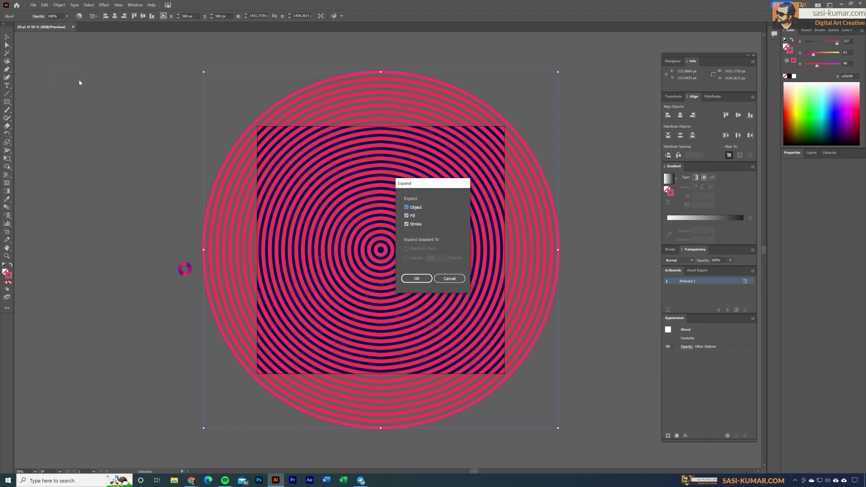
left_click(406, 216)
left_click(426, 280)
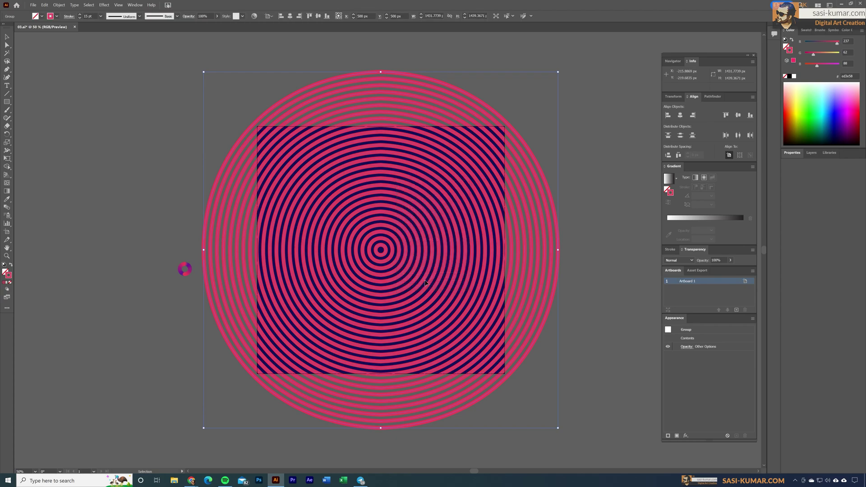
left_click(191, 116)
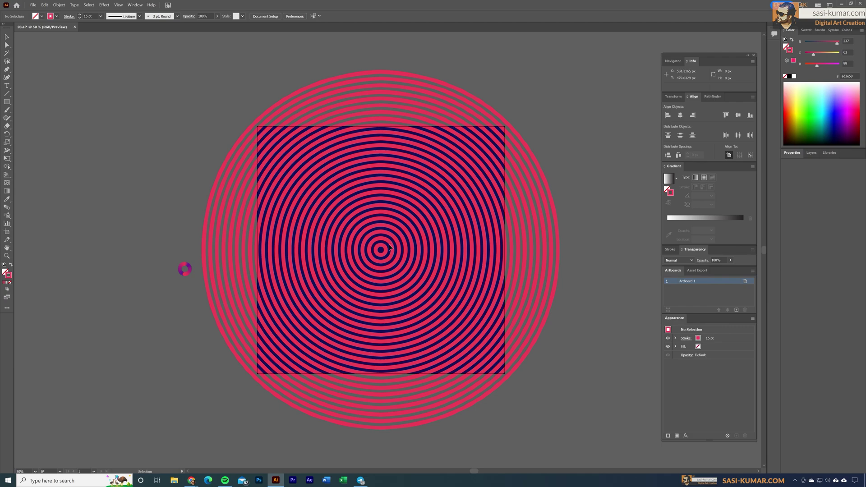
Ungroup the expanded concentric rings.
left_click(390, 244)
right_click(391, 245)
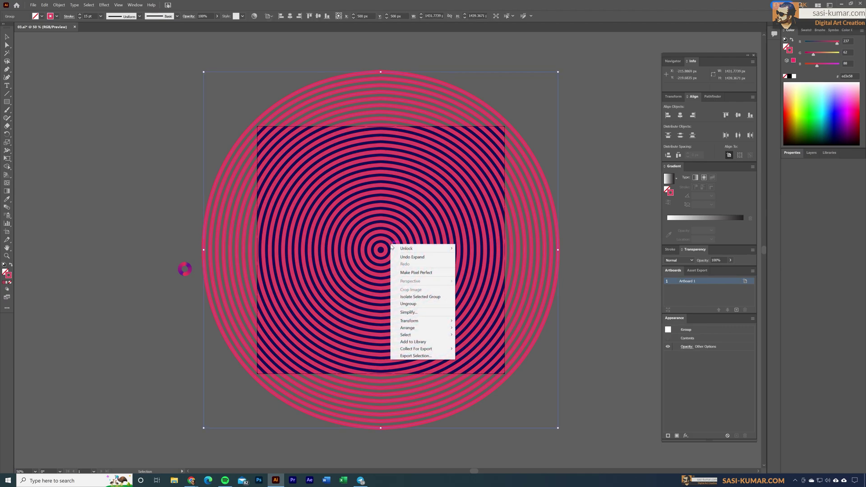
left_click(406, 305)
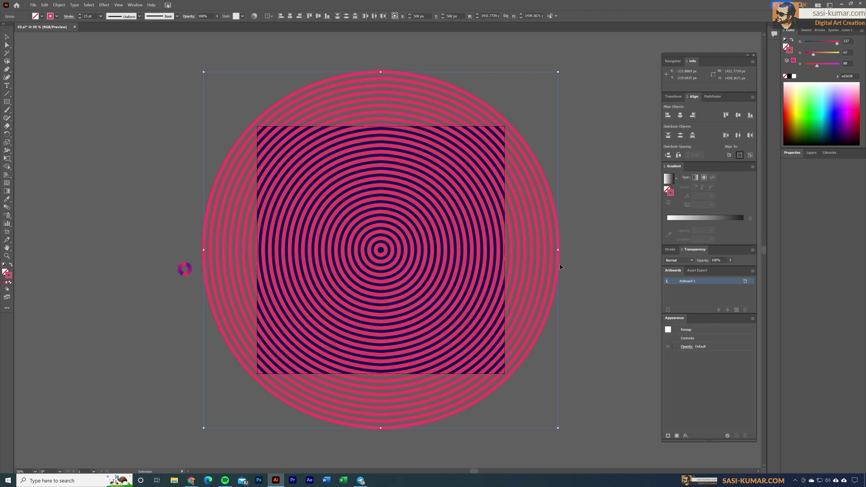
Try moving the outermost ring off-centre as a separate object, undo the move, and deselect everything.
left_click(561, 256)
left_click_drag(559, 254, 581, 248)
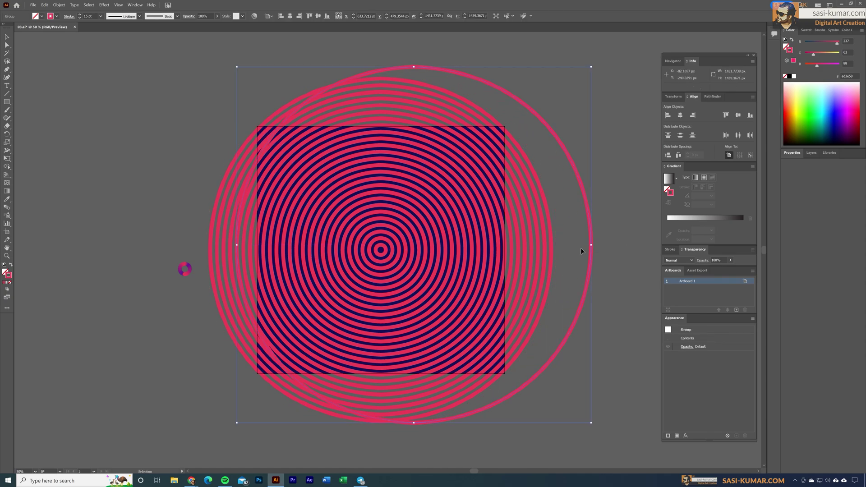
key("ctrl+z")
key("ctrl+z")
left_click(605, 257)
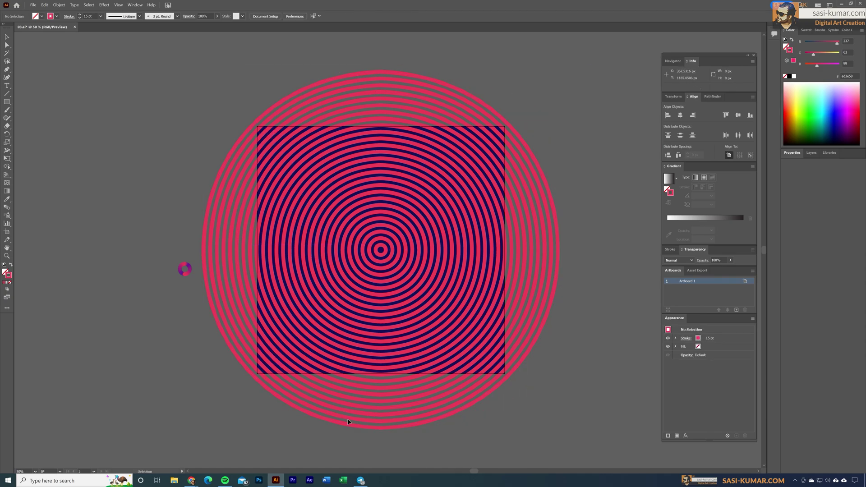
Directly select all the right half-circles, copy the sample ring's purple-to-red gradient onto them, and apply it along the stroke.
left_click(6, 46)
left_click(384, 255)
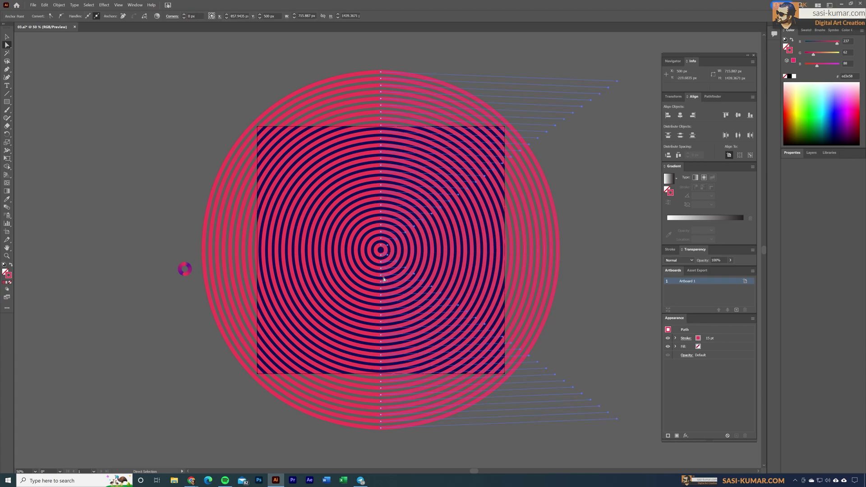
left_click(6, 198)
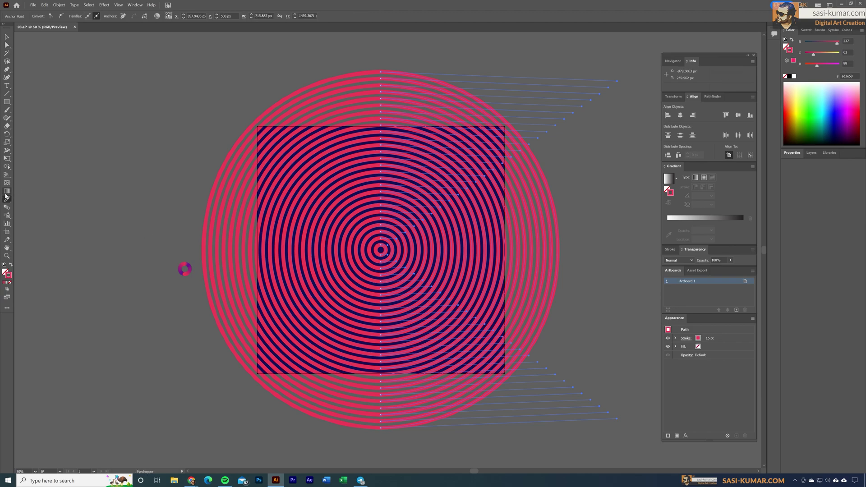
left_click(190, 269)
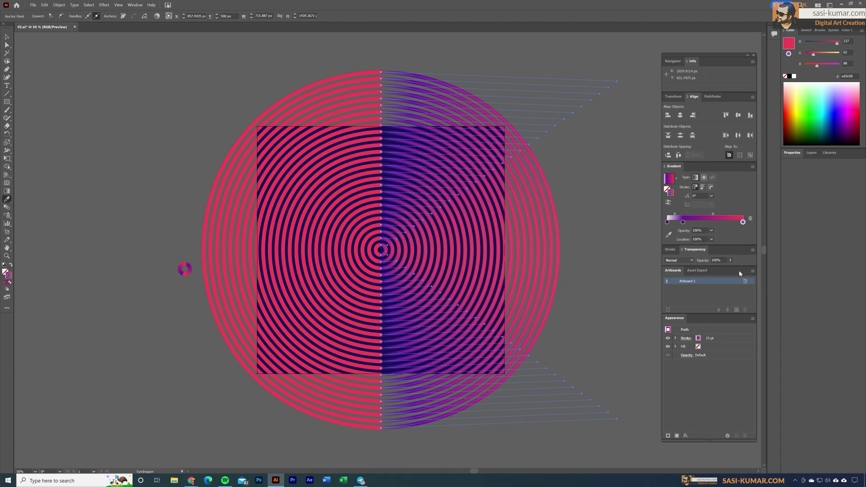
left_click(702, 190)
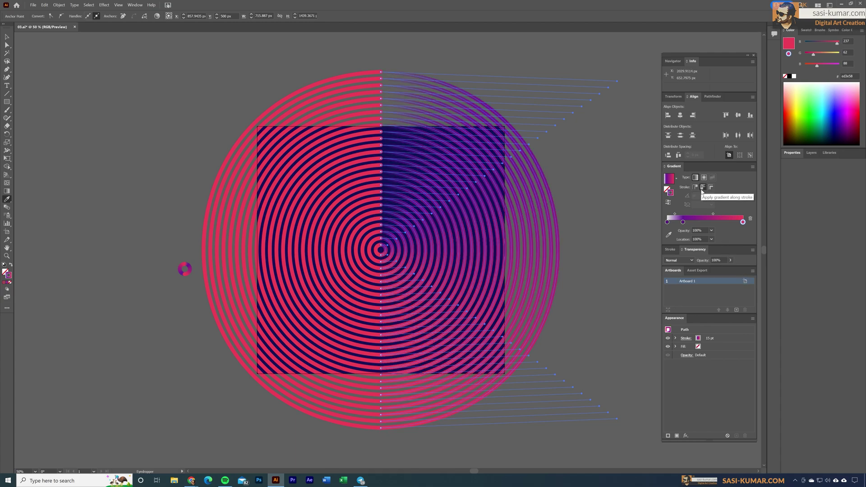
left_click(6, 44)
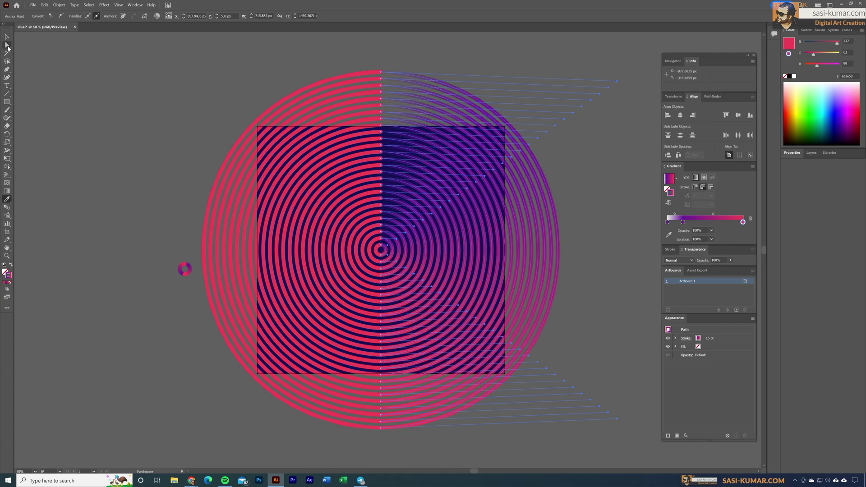
Directly select all the left half-circles, copy the sample ring's purple-to-red gradient onto them, apply it along the stroke, and deselect.
left_click(151, 82)
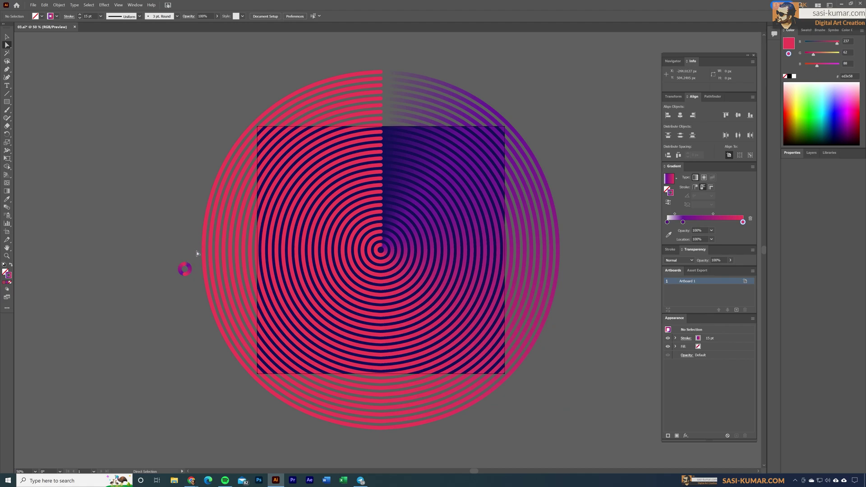
left_click(378, 254)
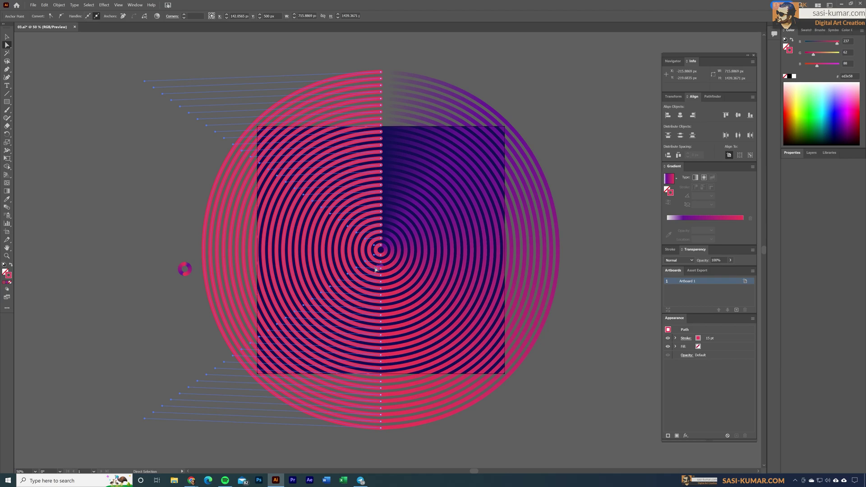
key("i")
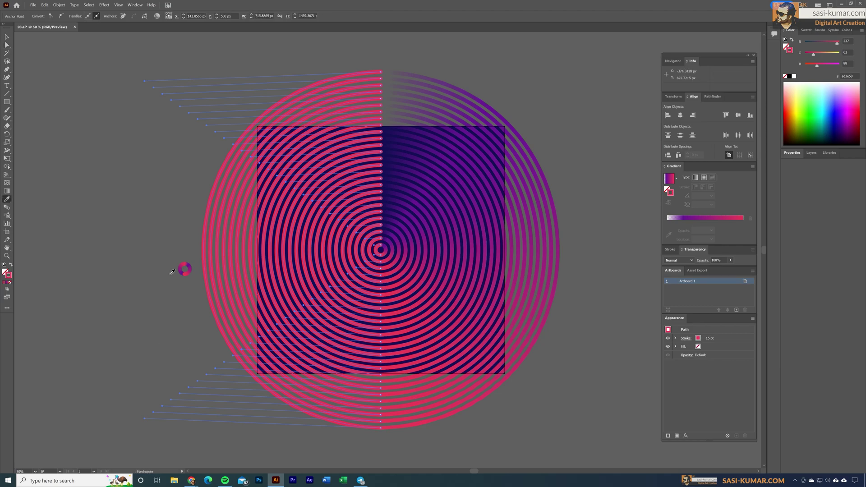
left_click(183, 267)
left_click(184, 268)
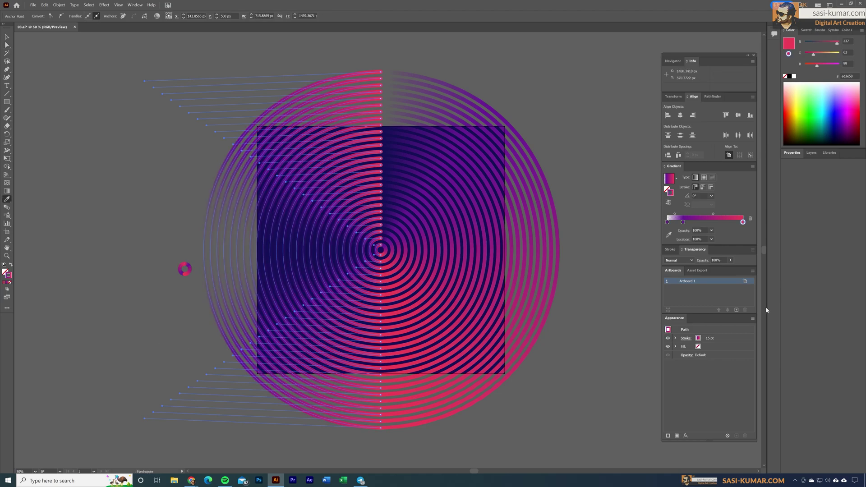
left_click(703, 187)
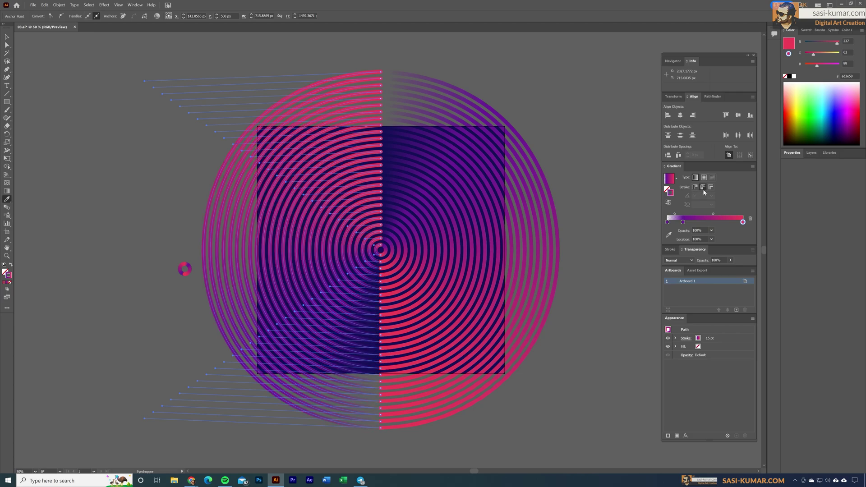
left_click(9, 38)
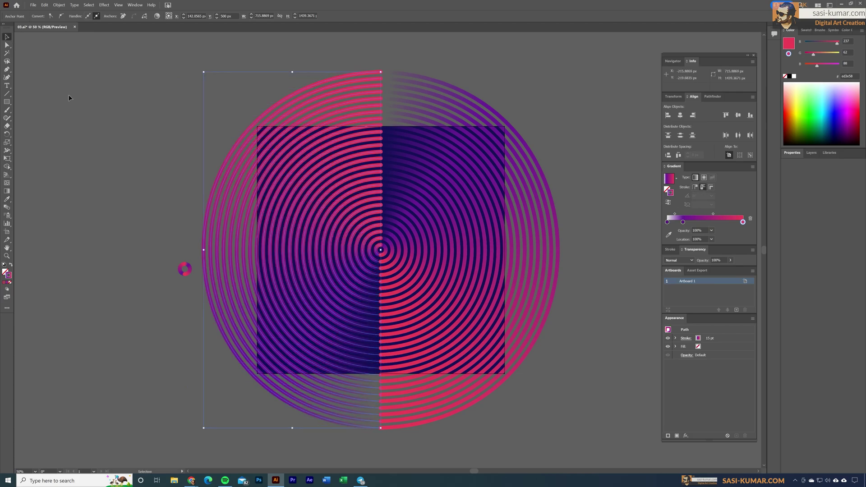
left_click(91, 97)
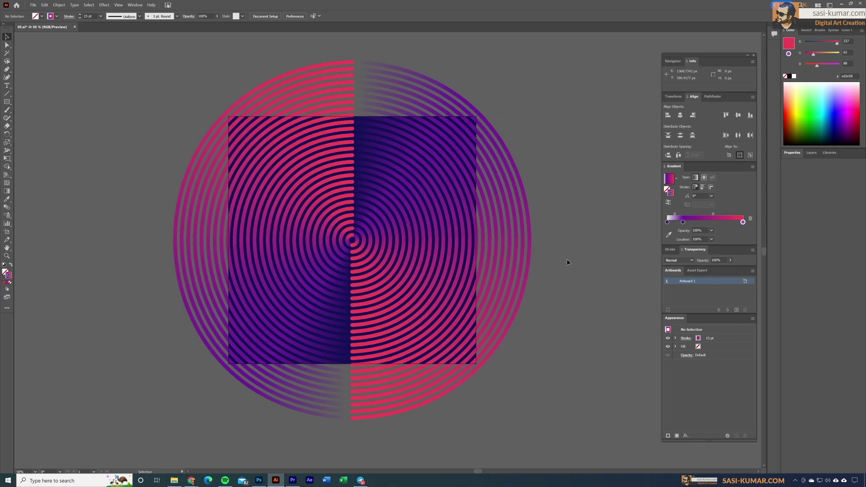
Rotate the entire concentric ring artwork by 45° and deselect it.
key("ctrl+minus")
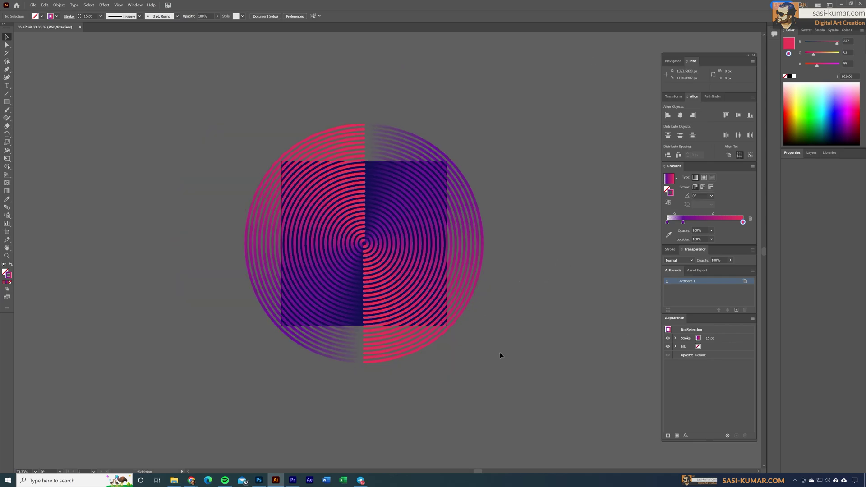
key("ctrl+a")
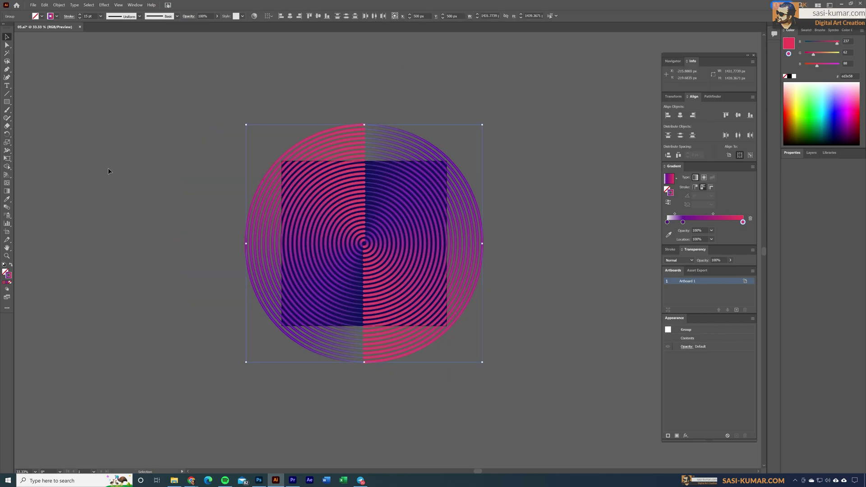
double_click(8, 135)
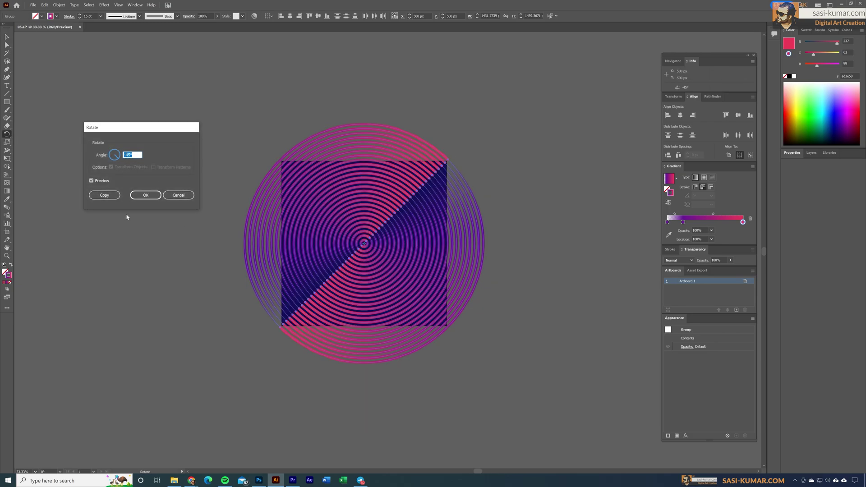
left_click(124, 155)
key("BackSpace")
left_click(146, 195)
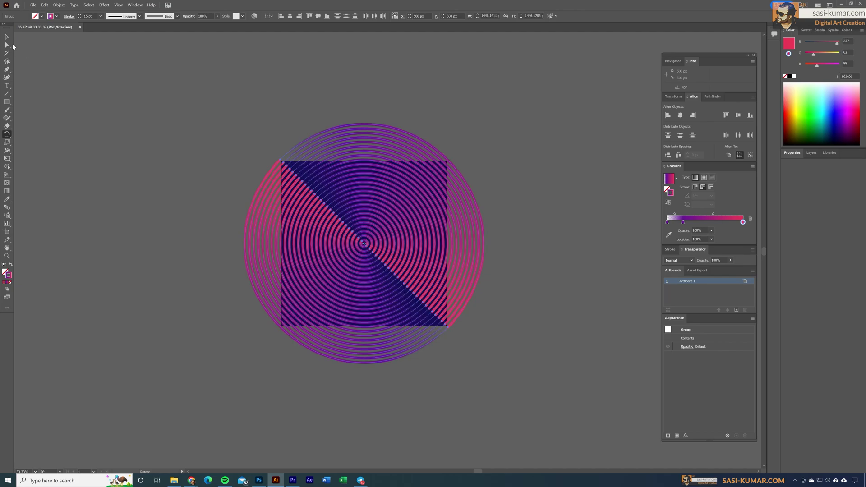
left_click(7, 37)
left_click(142, 178)
Draw a 1000 by 1000 px rectangle and centre it on the artboard horizontally and vertically.
left_click(7, 101)
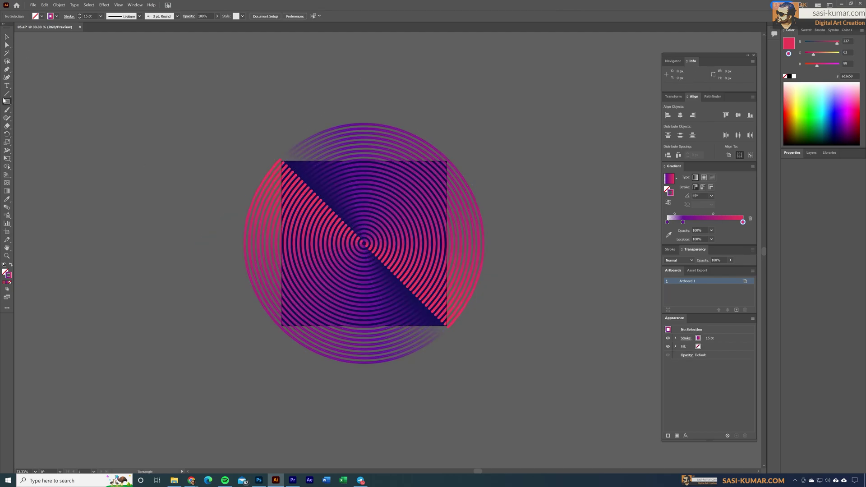
left_click(364, 244)
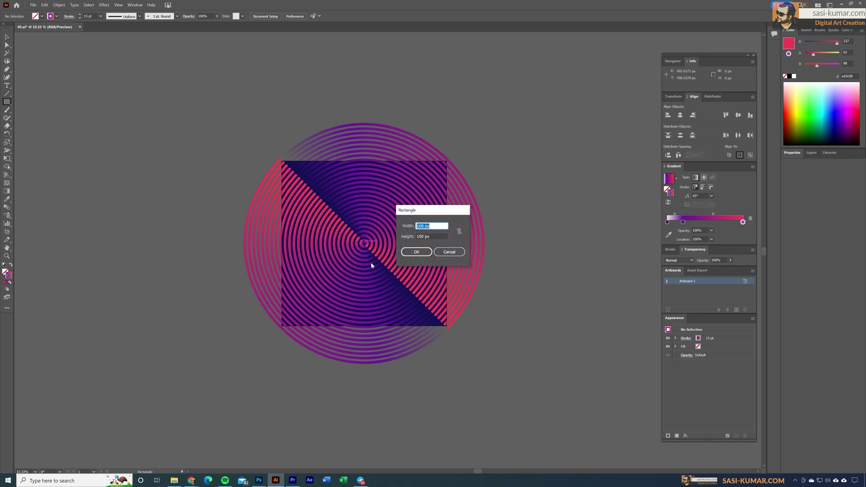
type("100")
key("Tab")
type("100")
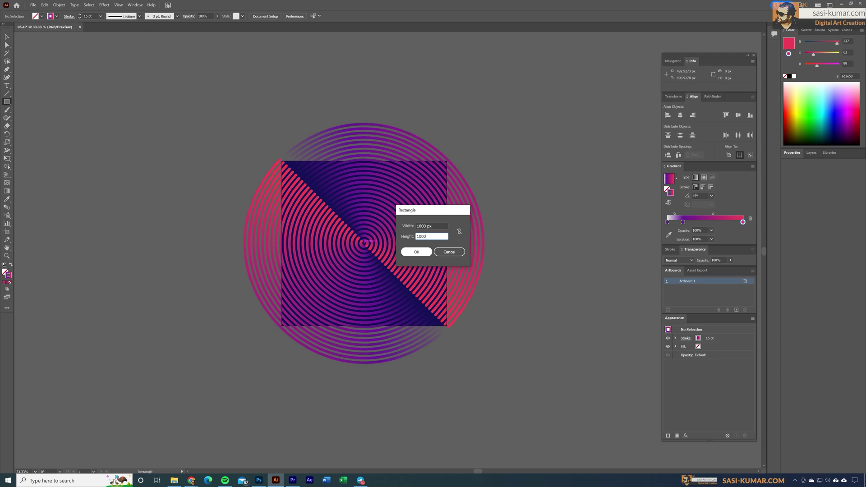
type("0")
key("Return")
key("v")
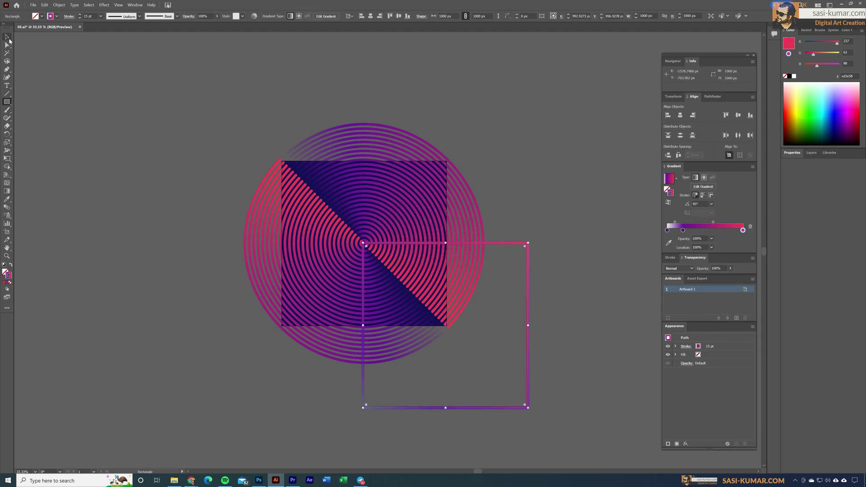
left_click(680, 115)
left_click(741, 120)
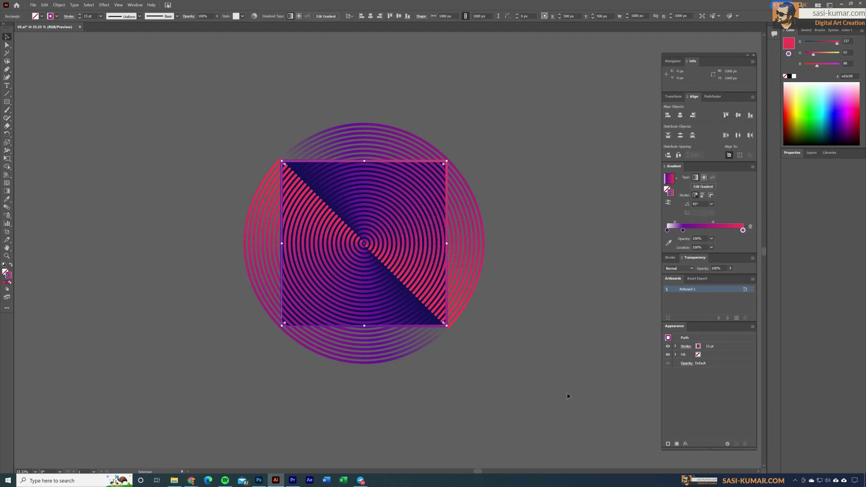
Select the rectangle together with the rings, crop the artwork with a clipping mask, and deselect it.
left_click_drag(159, 52, 500, 379)
right_click(413, 263)
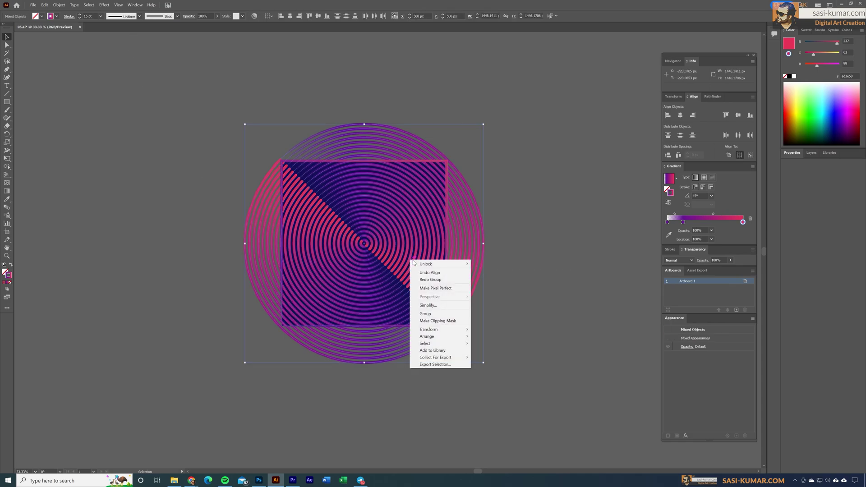
left_click(433, 321)
left_click(526, 339)
left_click_drag(497, 317, 508, 320)
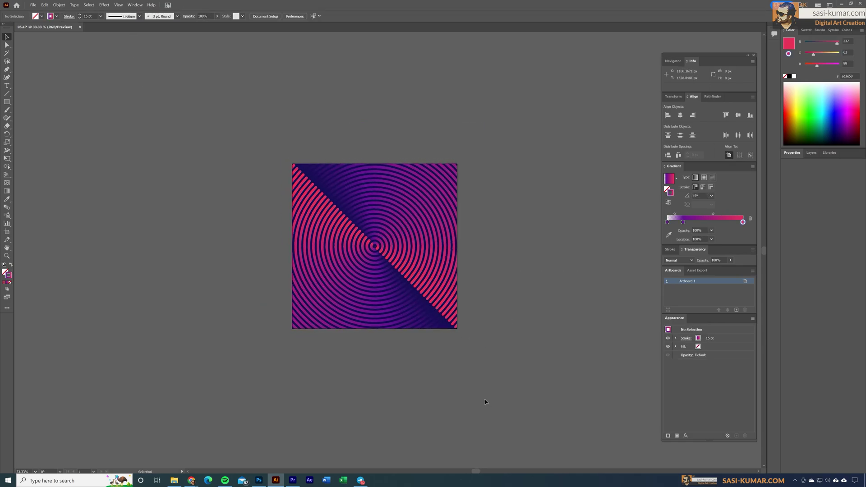
key("ctrl+plus")
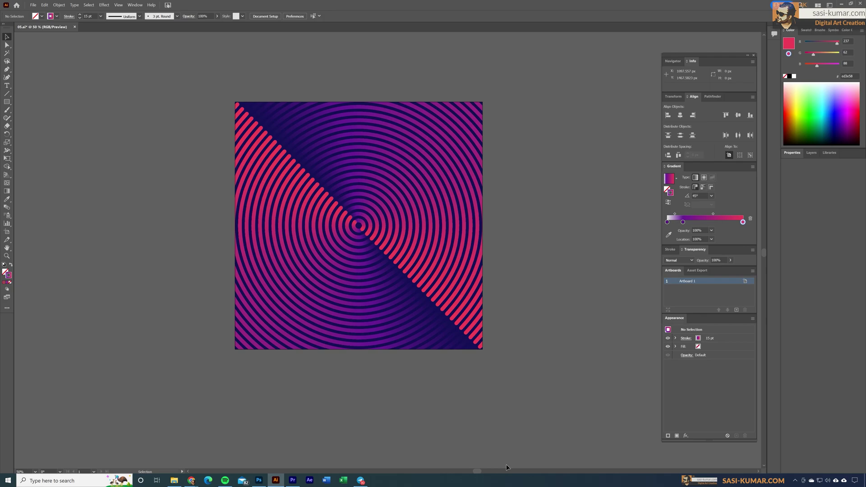
Switch to Photoshop, examine the finished 05.ai, 06.ai and 04.psd artworks, and return to Illustrator.
left_click(258, 480)
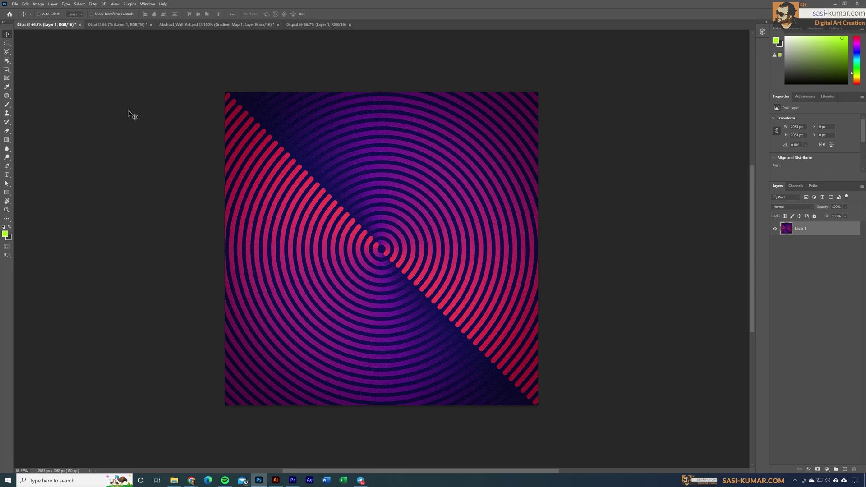
left_click(119, 24)
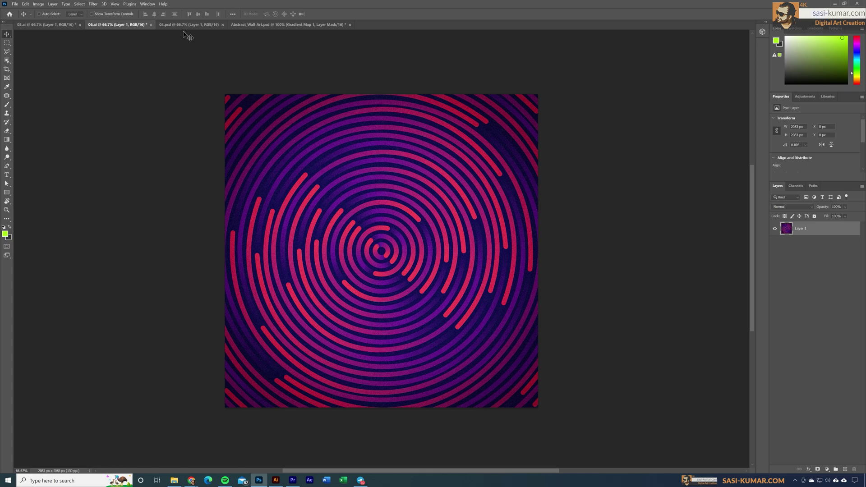
left_click(189, 24)
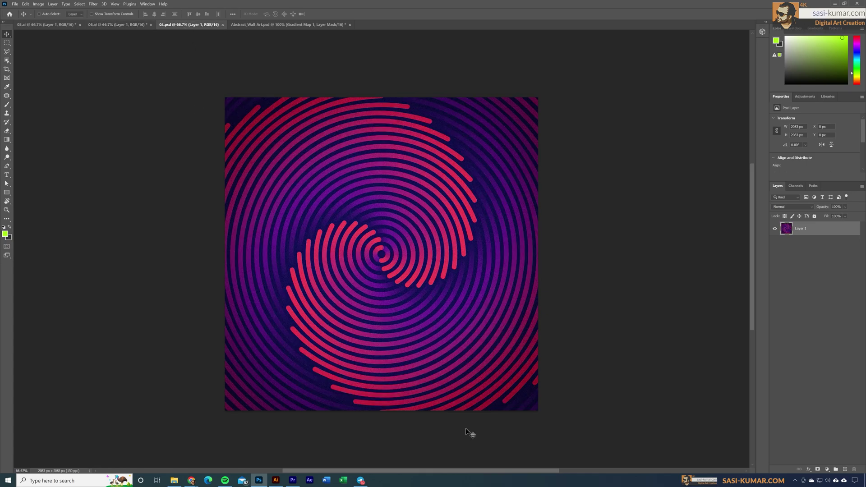
left_click(276, 480)
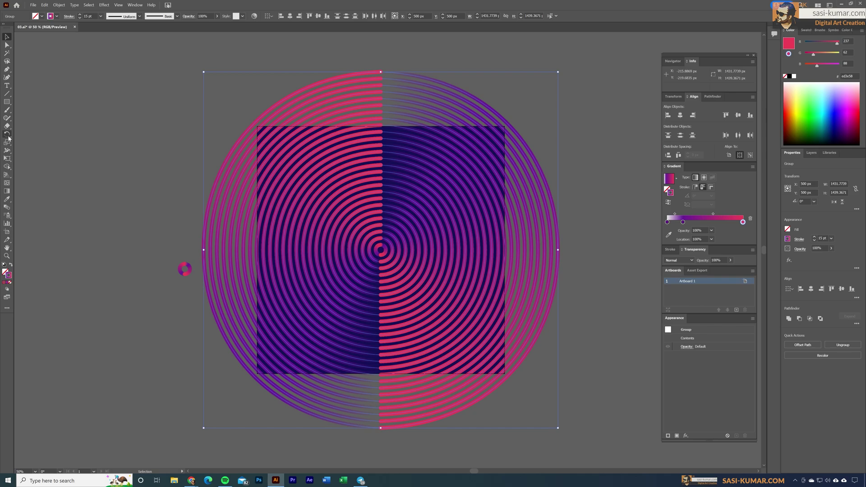
Rotate the selected group of gradient rings in 03.ai by 10°.
double_click(7, 135)
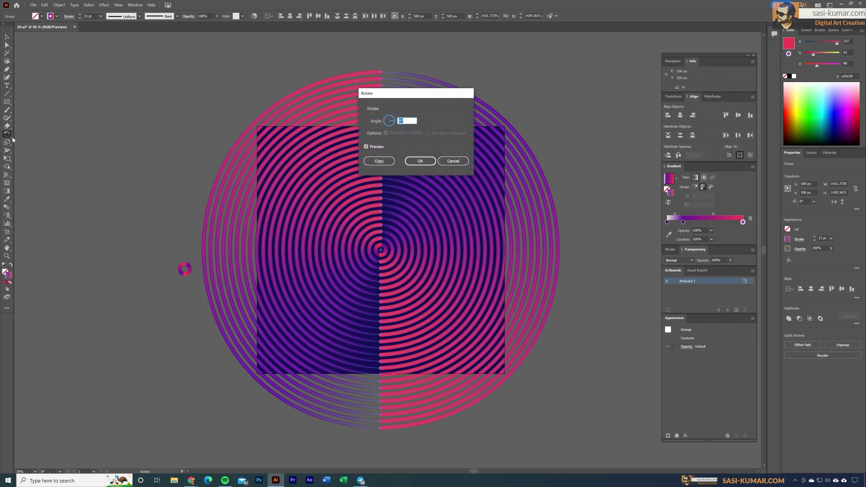
left_click_drag(422, 99, 147, 133)
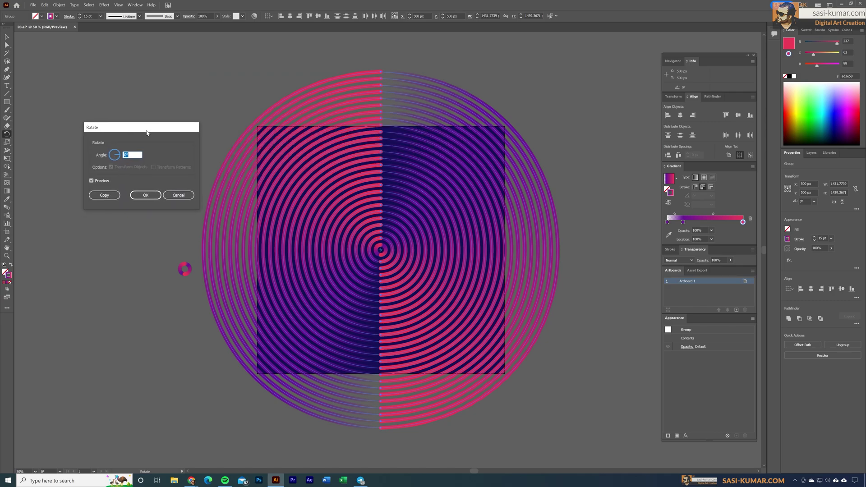
type("5")
double_click(126, 154)
type("10")
left_click(145, 195)
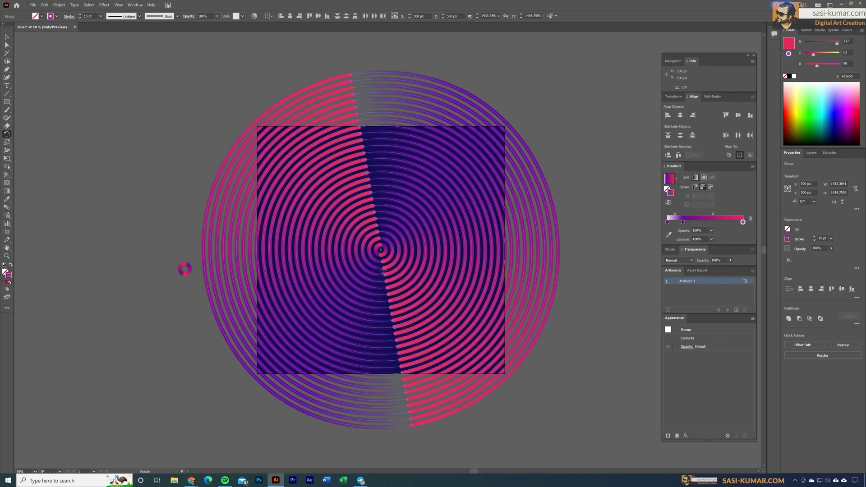
Try repeating the 10° rotation on the whole ring group, and undo it.
left_click(387, 258)
key("v")
key("ctrl+d")
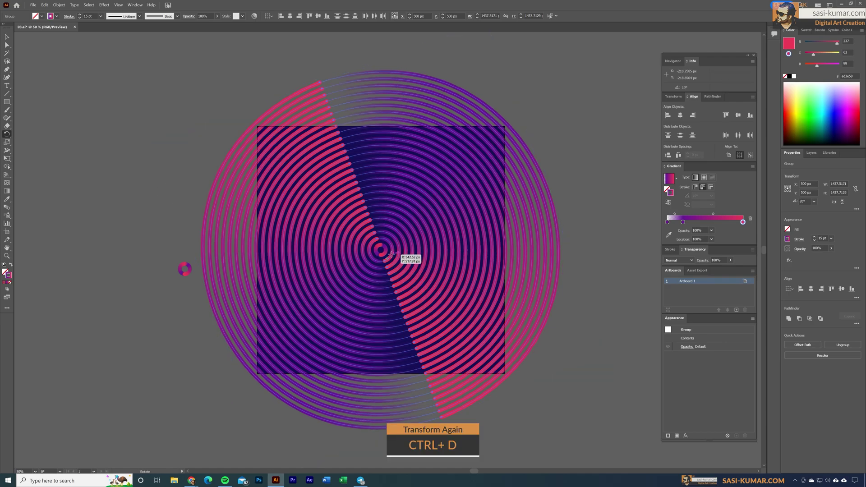
key("ctrl+z")
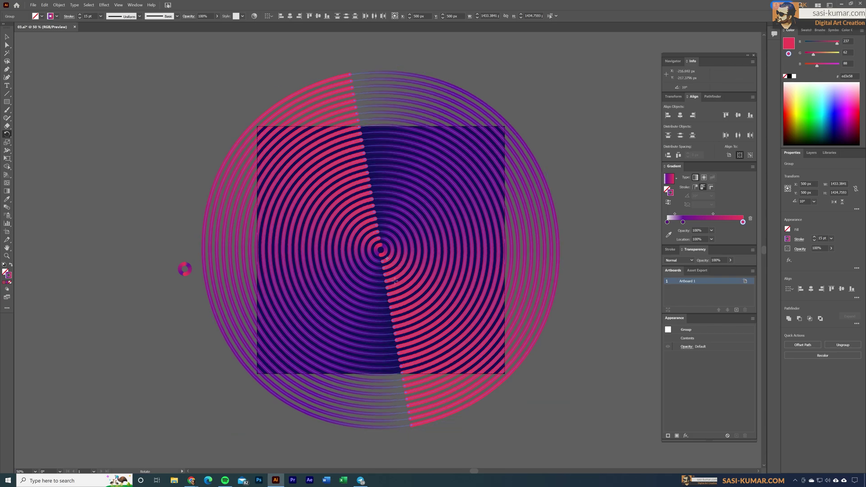
left_click(392, 252)
left_click_drag(391, 282, 391, 272)
key("shift")
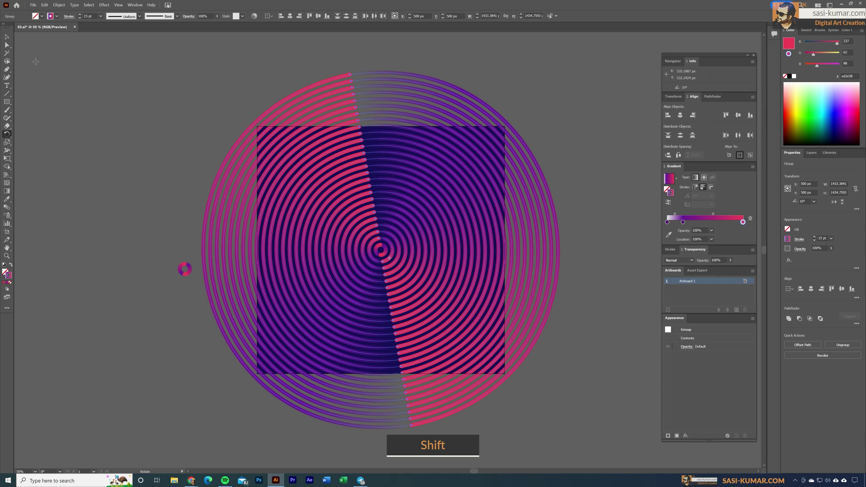
Repeat the 10° rotation on the ring group, removing one more inner ring from the selection each time to form a spiral, and deselect.
key("v")
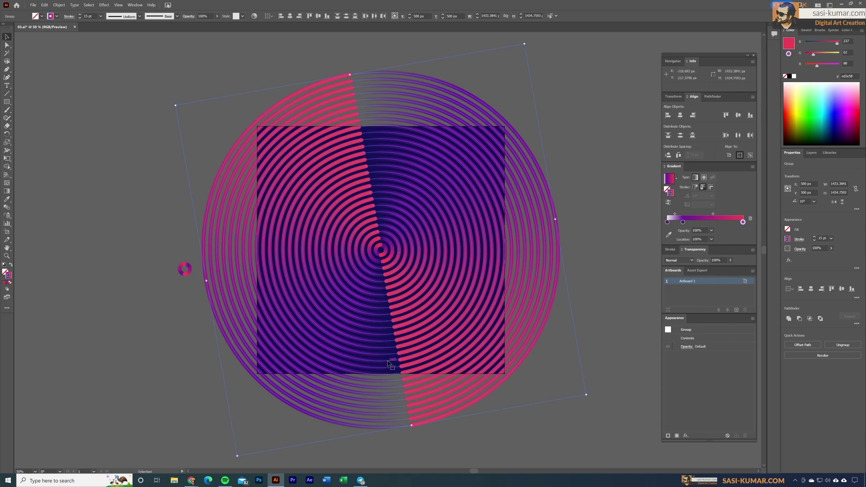
key("a")
key("v")
key("ctrl+d")
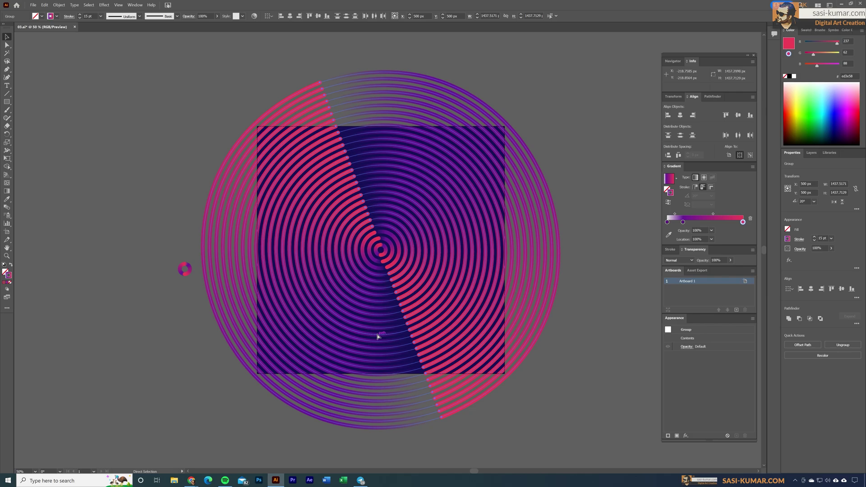
key("ctrl+d")
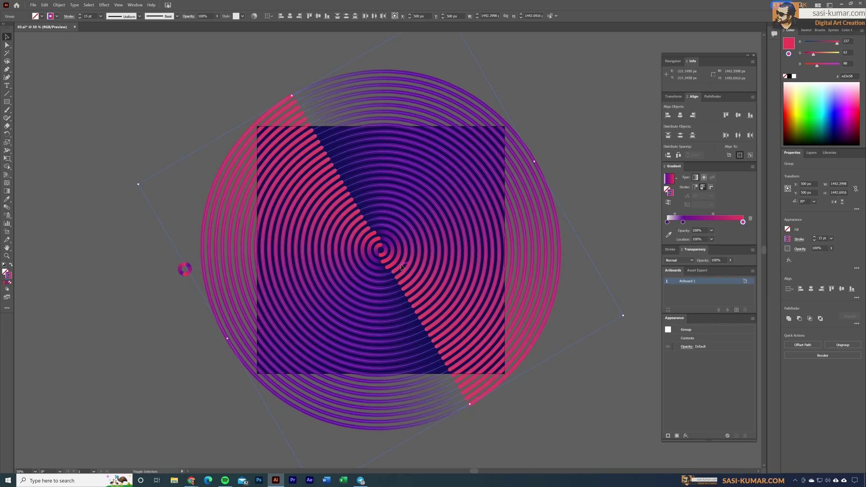
key("ctrl+d")
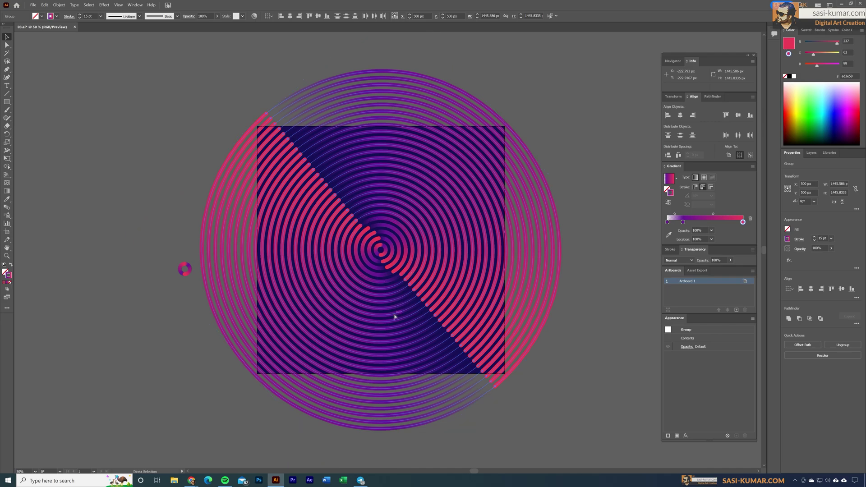
key("ctrl+d")
key("ctrl+d")
key("ctrl+d")
key("ctrl+d")
key("ctrl+d")
key("ctrl+d")
key("ctrl+d")
key("ctrl+d")
key("ctrl+d")
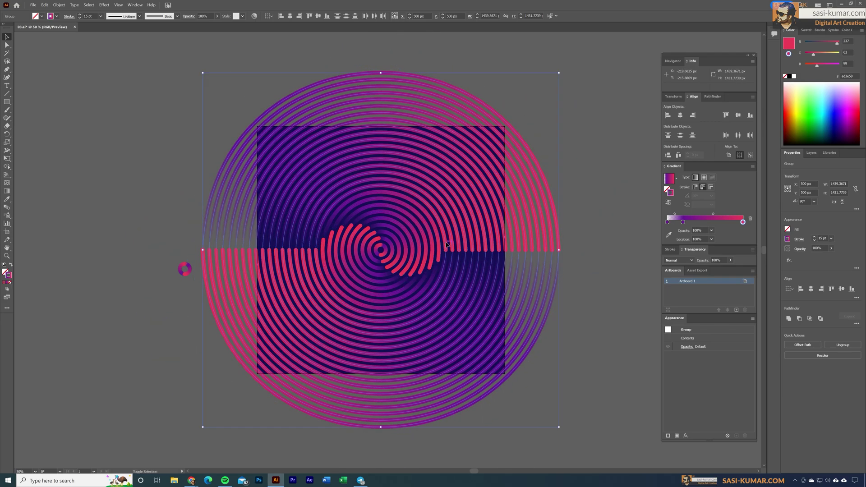
key("ctrl+d")
key("ctrl+d")
key("ctrl+d")
key("ctrl+d")
key("ctrl+d")
key("ctrl+d")
key("ctrl+d")
key("ctrl+d")
key("ctrl+d")
key("ctrl+d")
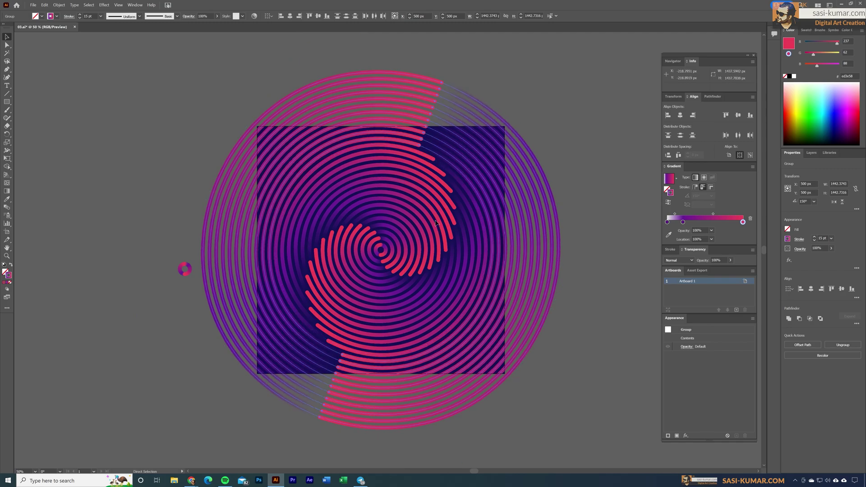
key("ctrl+d")
key("ctrl+d")
key("ctrl+d")
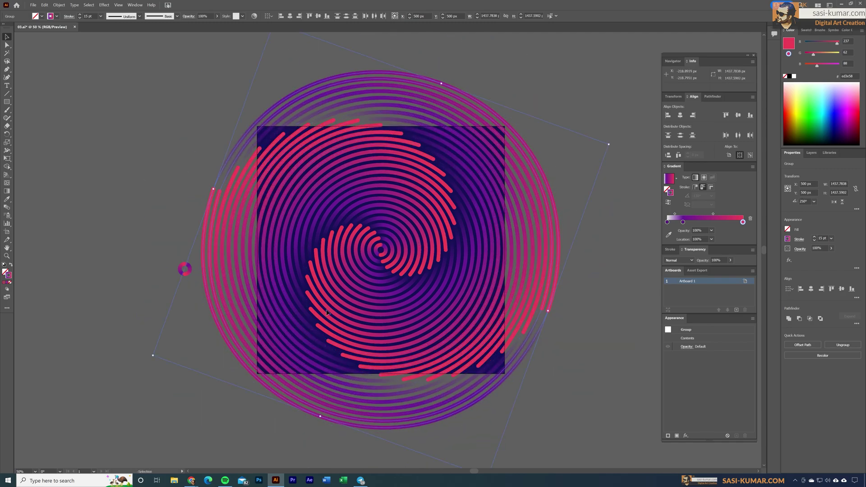
left_click(131, 98)
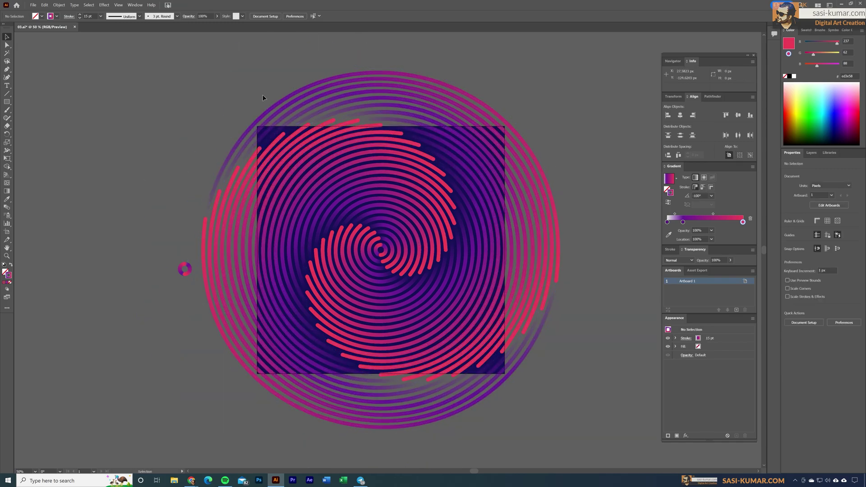
Create a 1000 × 1000 px square, centre it on the artboard over the spiral, and deselect it.
left_click(7, 102)
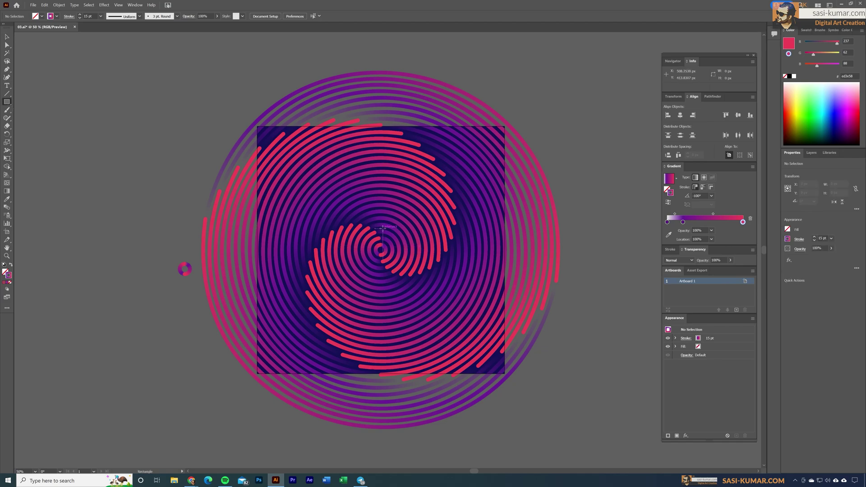
left_click(381, 227)
key("Return")
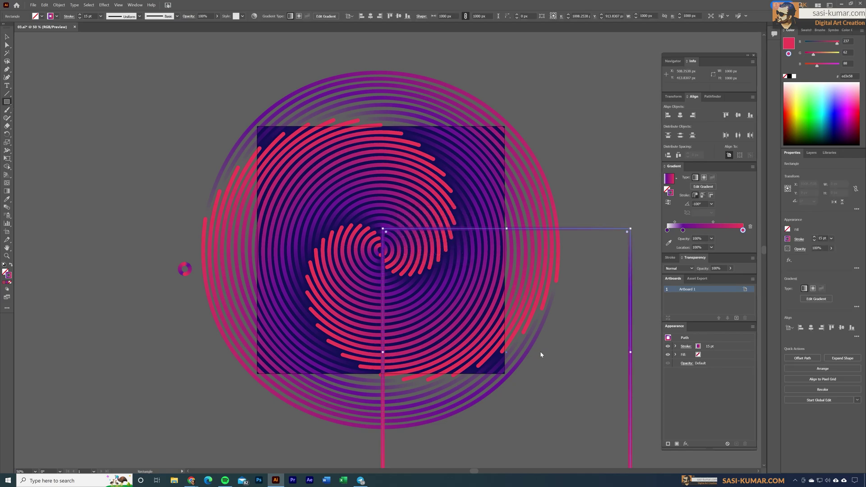
key("v")
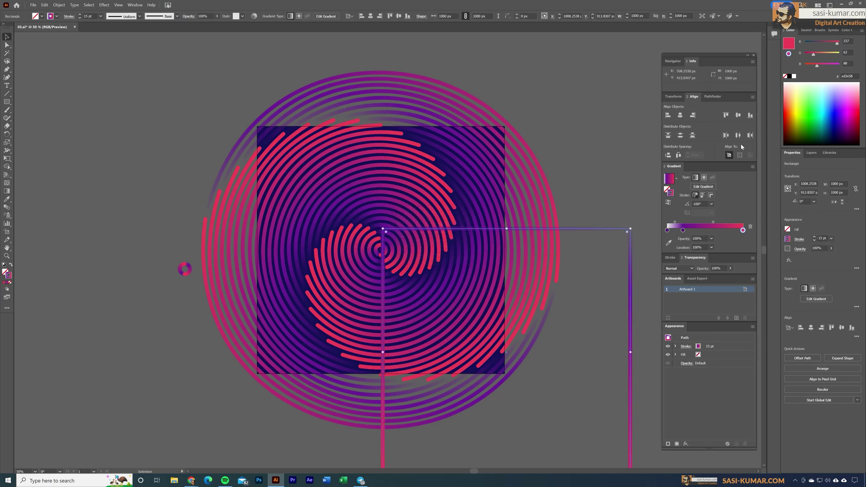
left_click(680, 116)
left_click(572, 425)
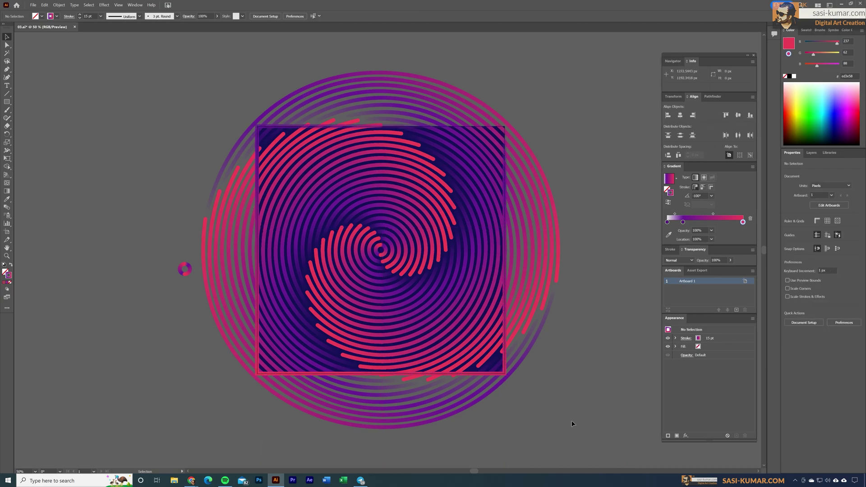
Select the square together with all spiral rings, crop them with a clipping mask, and deselect the artwork.
key("ctrl+a")
right_click(422, 233)
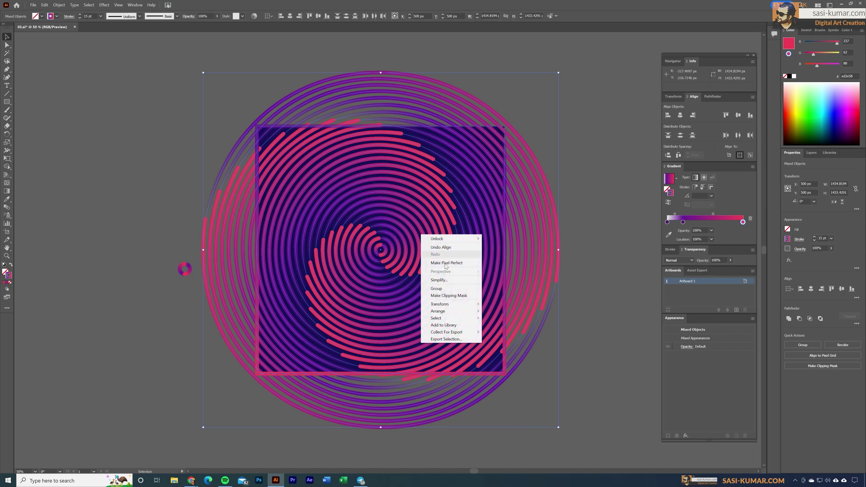
left_click(454, 294)
left_click(230, 149)
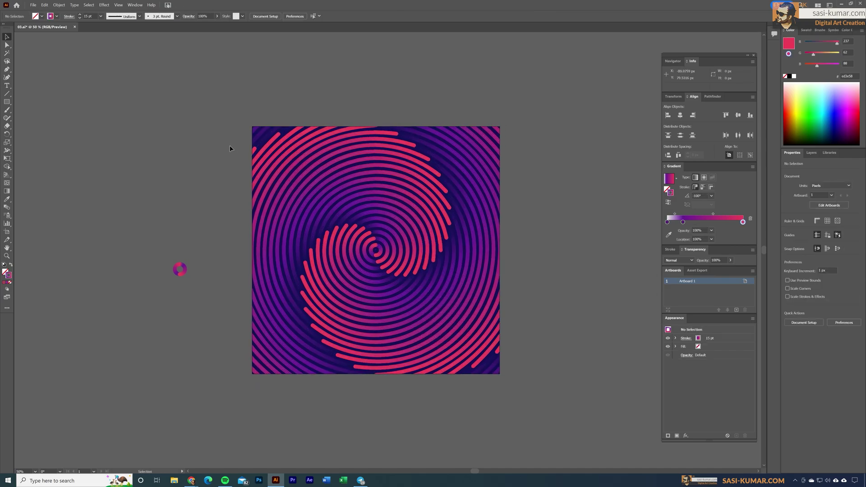
key("ctrl+minus")
left_click_drag(272, 169, 267, 171)
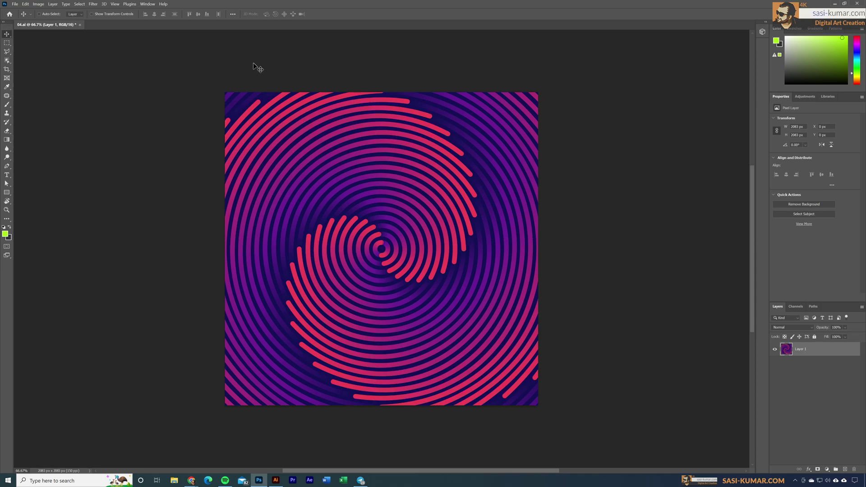
In Photoshop, apply the Camera Raw filter to the 04.ai layer with Grain 39 and Vignetting -36.
left_click(93, 4)
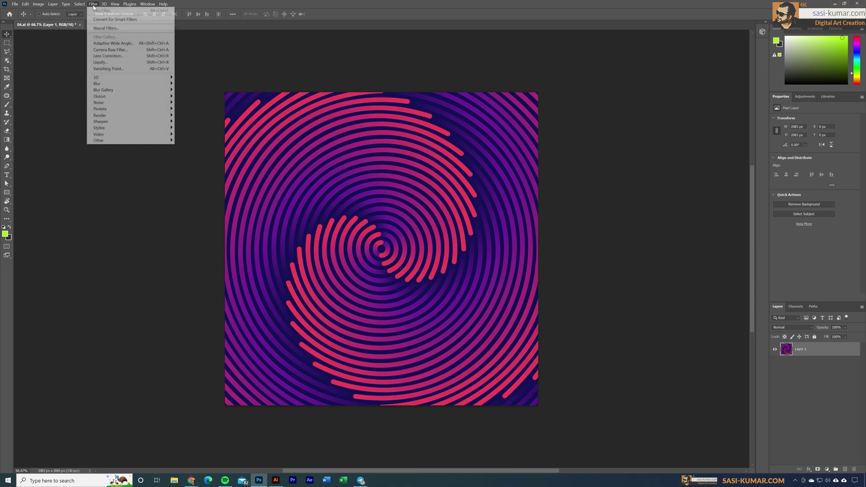
left_click(131, 50)
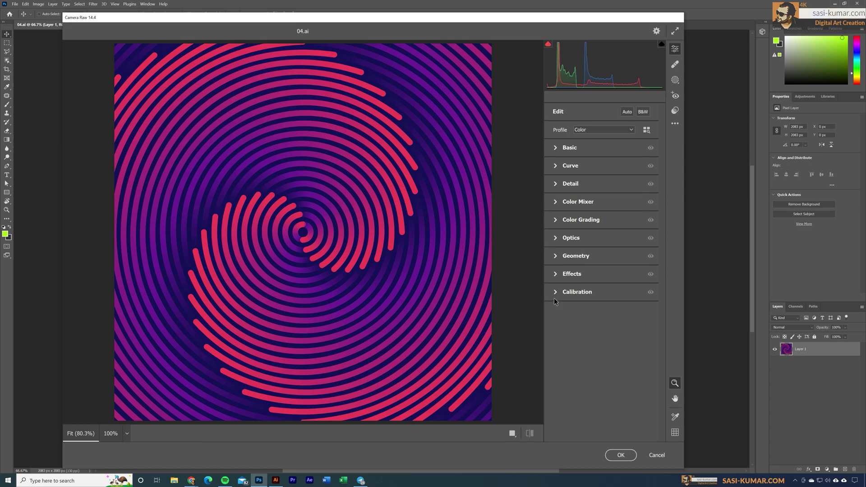
left_click(558, 274)
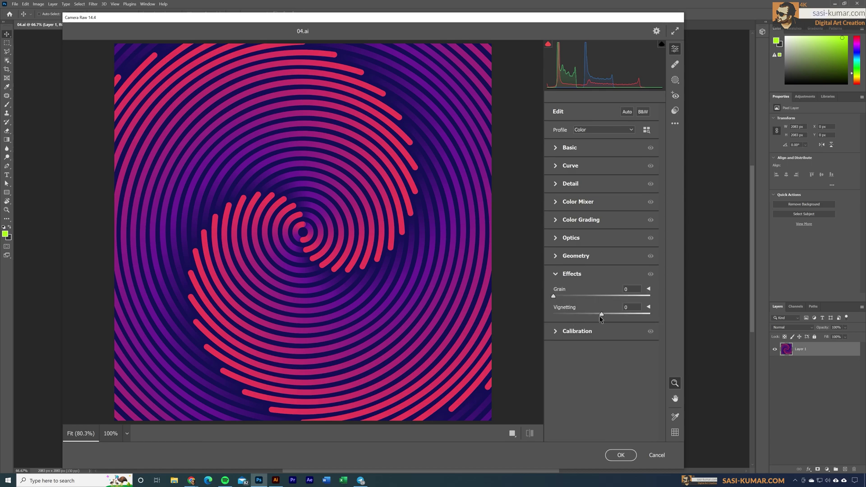
left_click_drag(601, 316, 583, 314)
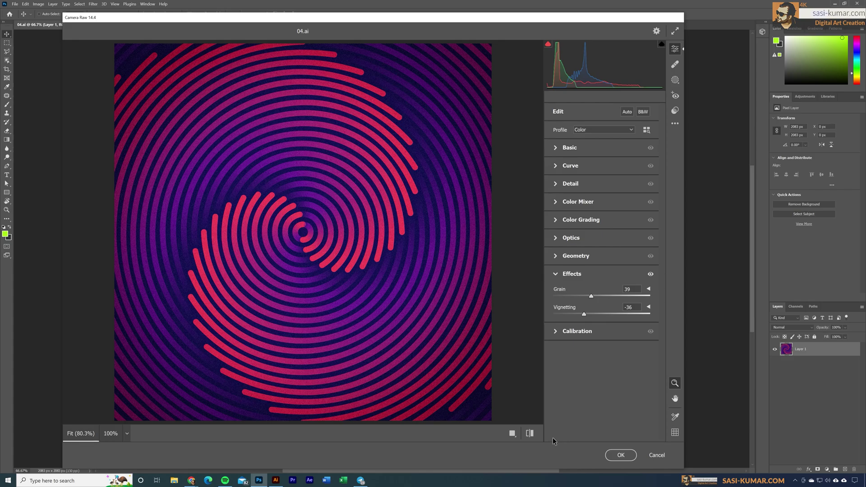
left_click(621, 455)
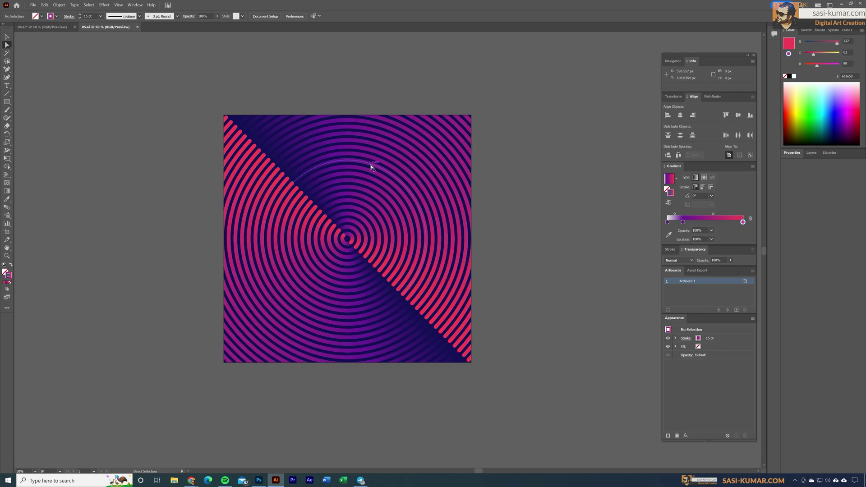
In Illustrator, isolate the clip group in 05.ai and rotate a small ring near the centre by 120°.
left_click(371, 167)
left_click(6, 37)
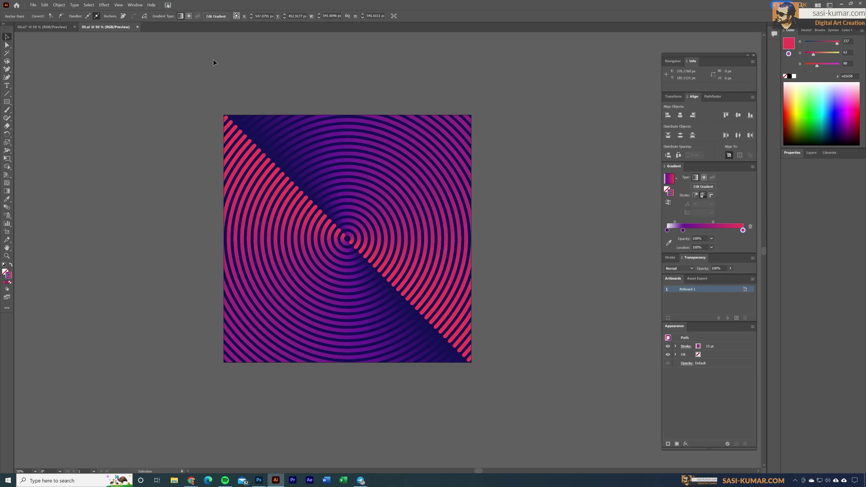
double_click(365, 246)
left_click(364, 245)
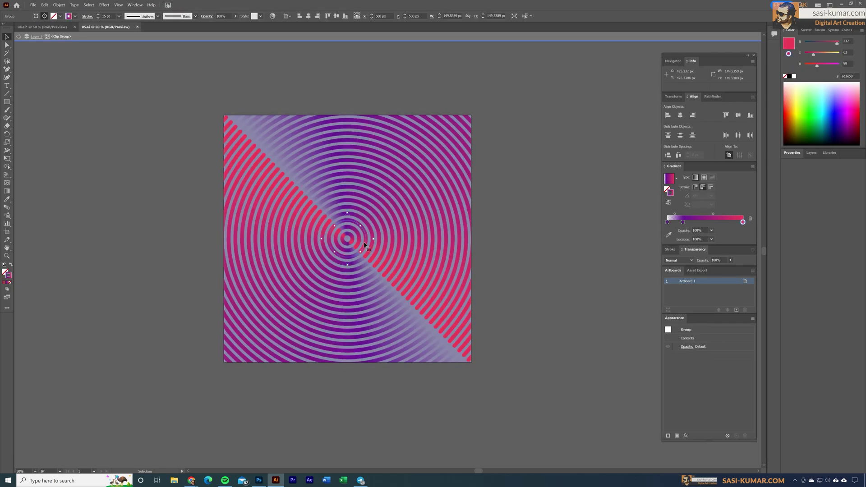
double_click(8, 134)
type("1")
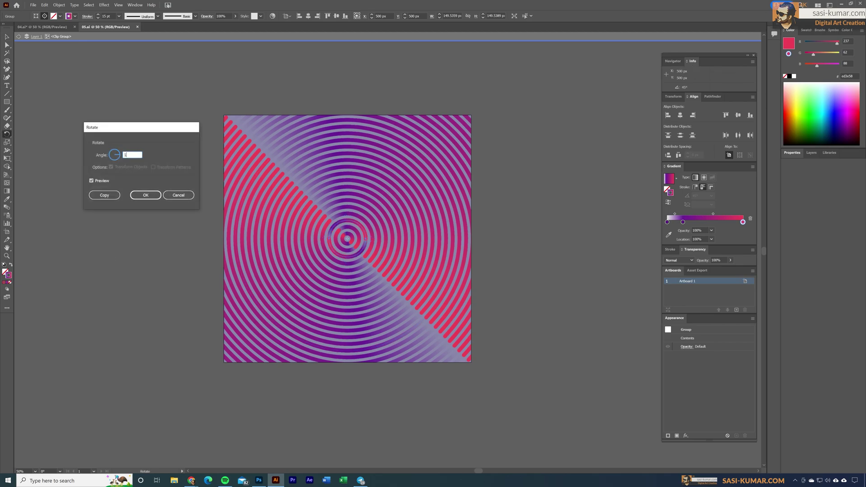
type("20")
key("Return")
left_click(7, 37)
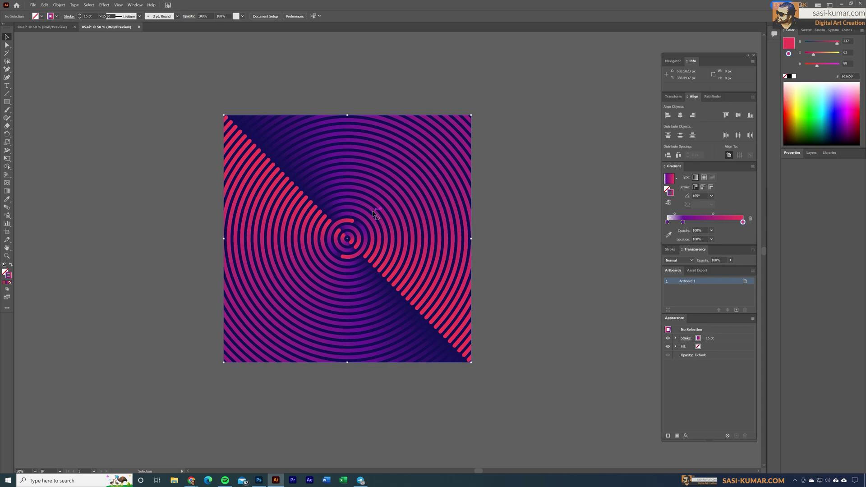
Rotate a larger ring around the centre by 120° and deselect it.
left_click(375, 206)
double_click(7, 135)
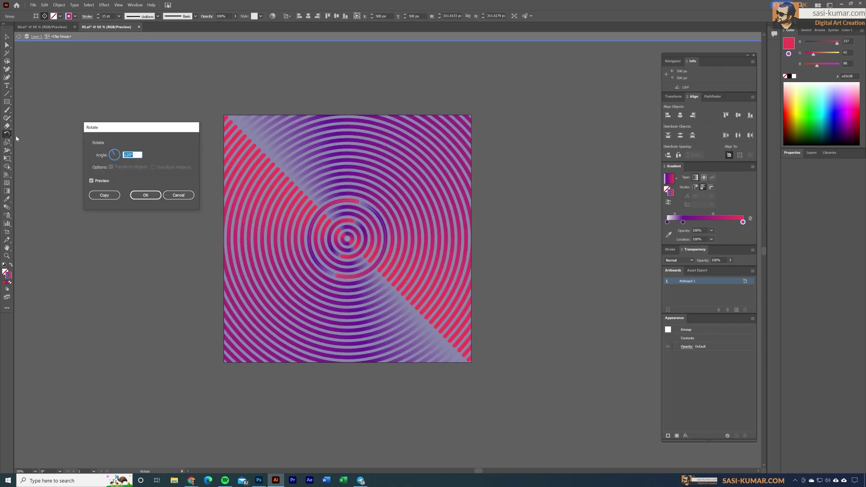
key("Return")
left_click(6, 37)
key("ctrl+shift+a")
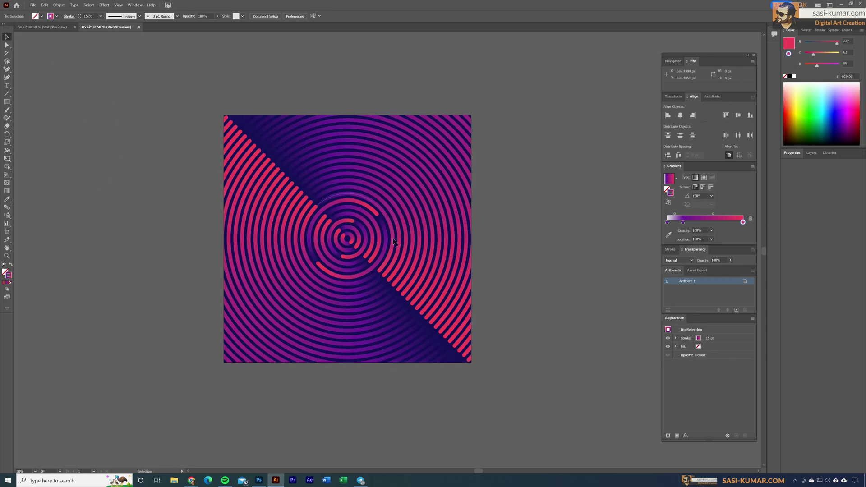
Rotate a ring midway between the centre and the artboard's edge, and deselect it.
left_click(424, 235)
double_click(8, 135)
key("Return")
key("v")
key("ctrl+shift+a")
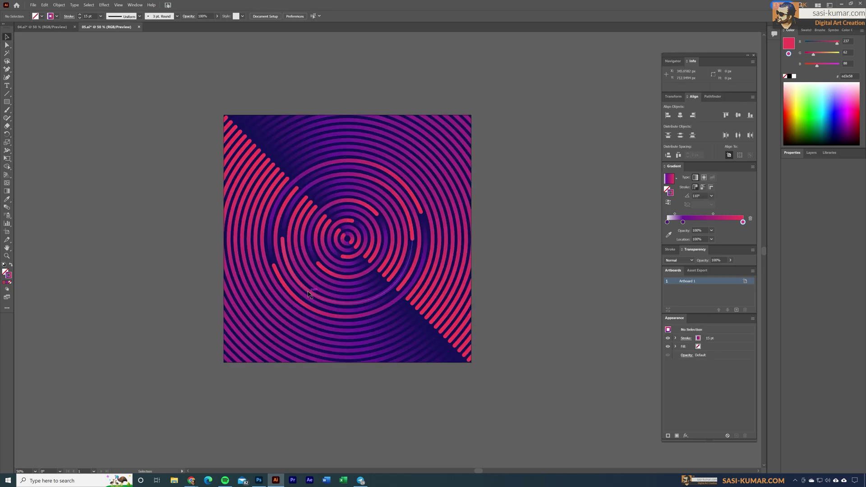
Rotate further rings in the middle band one at a time to scatter their gradient ends, and deselect.
left_click(309, 294)
double_click(7, 134)
key("Return")
double_click(7, 134)
key("Return")
key("v")
key("ctrl+shift+a")
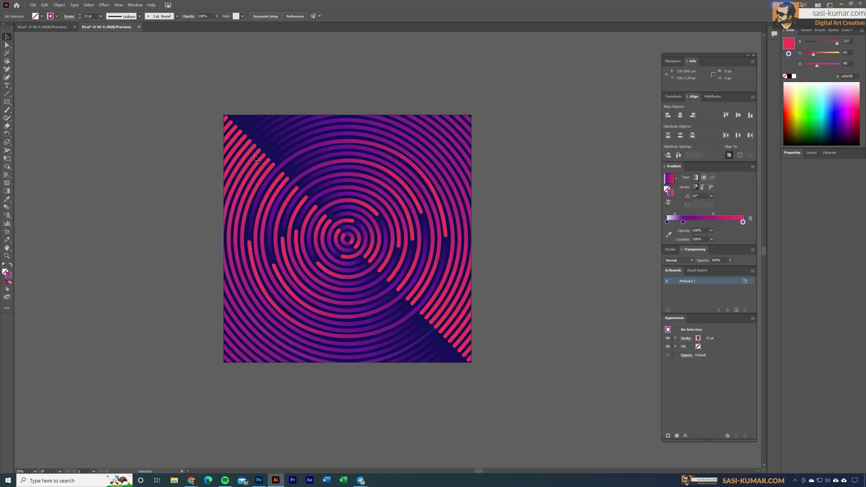
Rotate outer rings near the artboard's corners to break up the remaining diagonal line of gradient ends, and deselect.
double_click(255, 158)
double_click(7, 135)
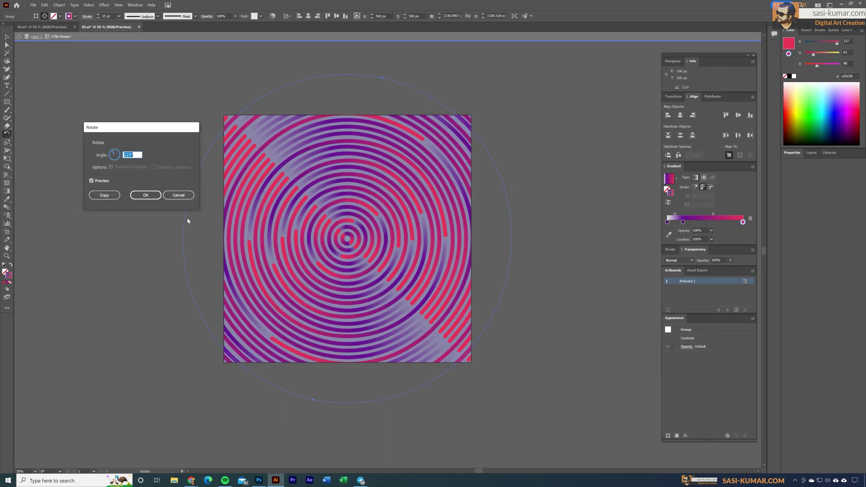
key("Return")
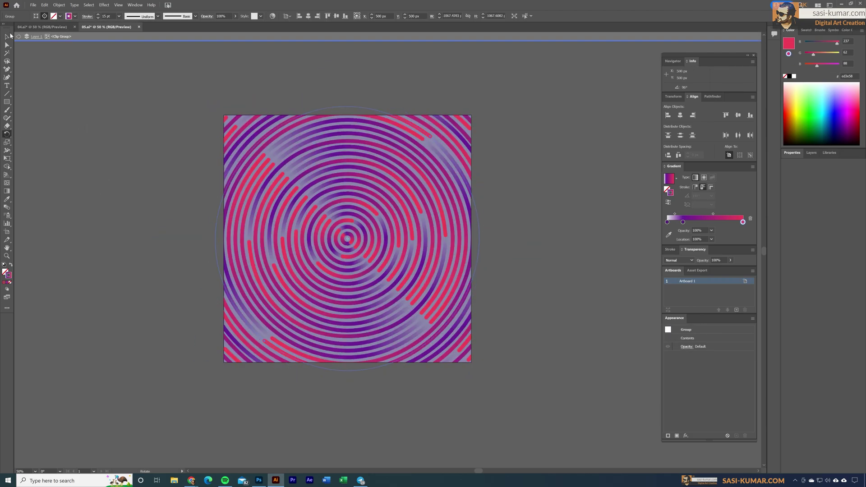
left_click(7, 37)
key("ctrl+shift+a")
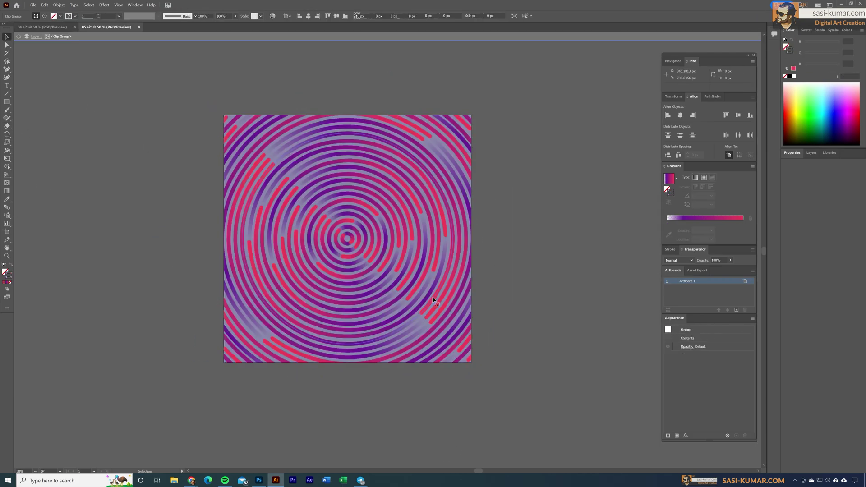
In Untitled-1, extend the two half-ring paths with horizontal Pen tool lines out to opposite edges of the artboard.
double_click(118, 249)
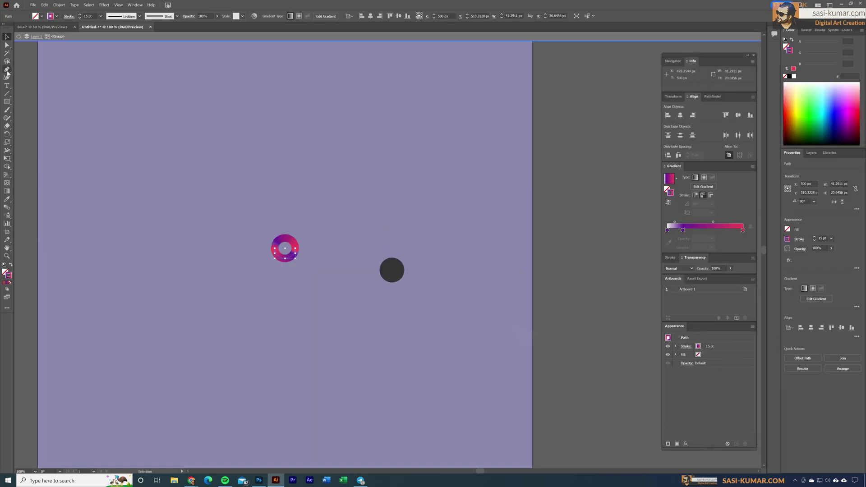
left_click(6, 70)
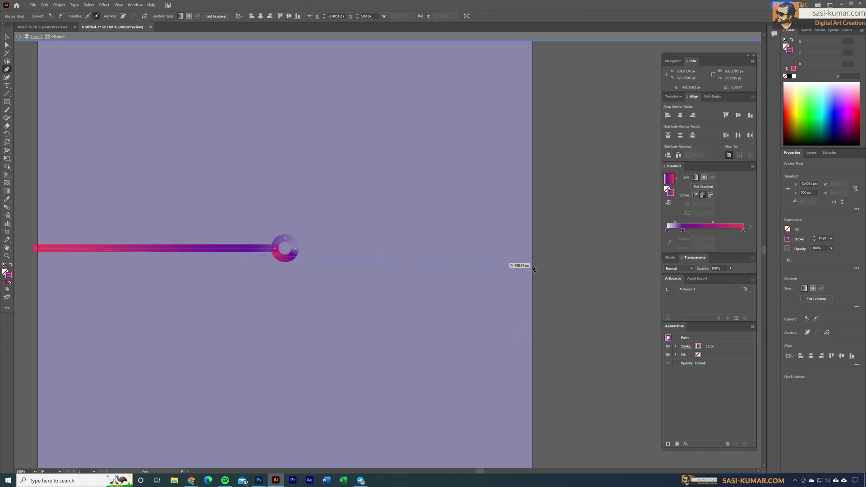
left_click(286, 248)
left_click(541, 246)
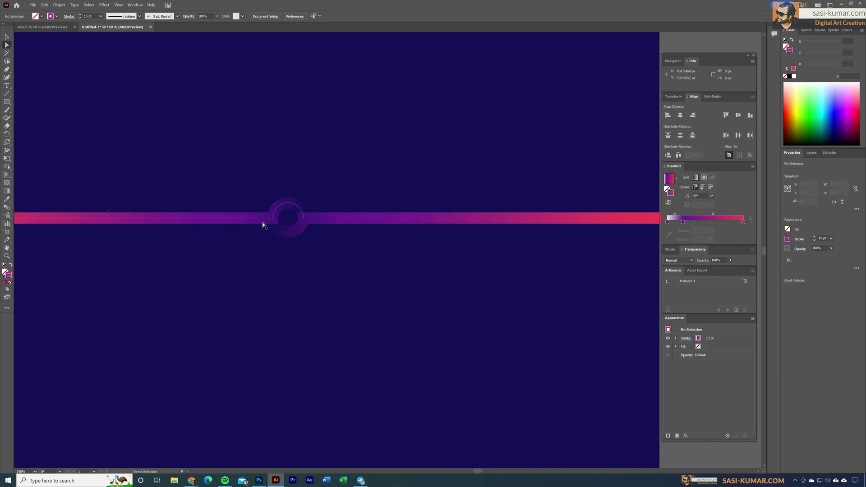
Round the corner where the horizontal line meets the upper half ring to 10 px, and deselect.
left_click(270, 216)
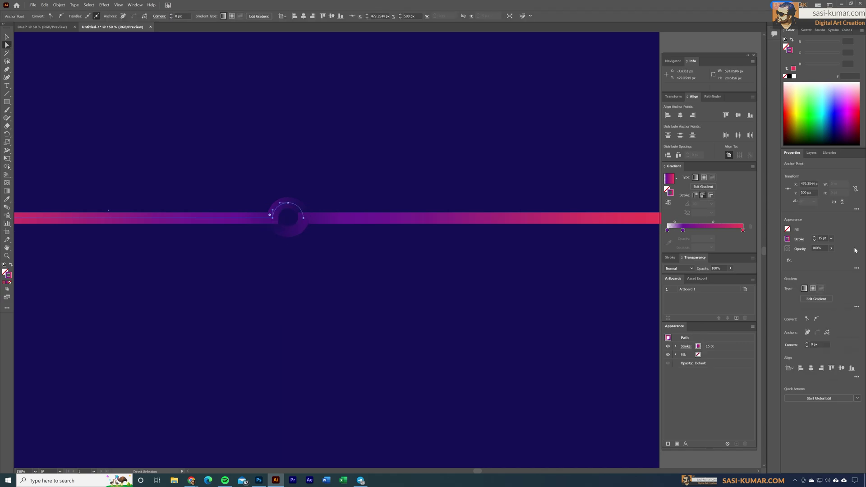
left_click_drag(270, 213, 269, 212)
left_click(817, 345)
type("10px")
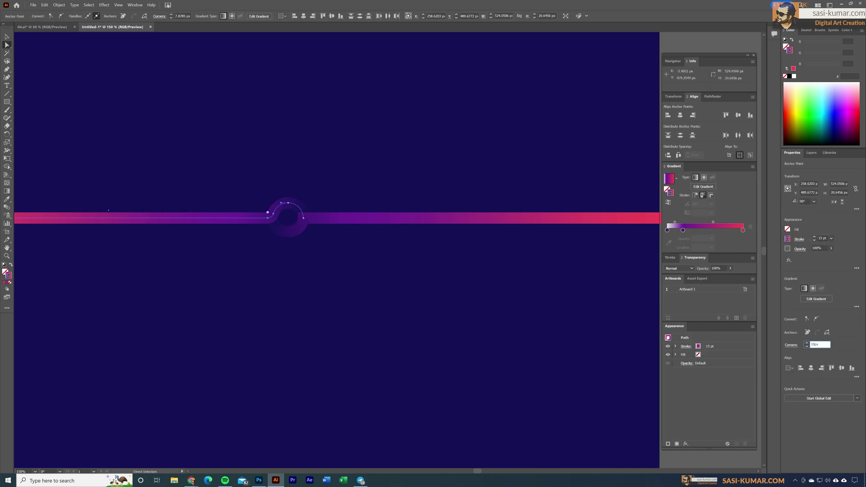
key("Return")
left_click(27, 54)
Shift the red stop of the paths' stroke gradient to about 22% so the fade stays close to the ring.
key("ctrl+minus")
key("ctrl+minus")
key("ctrl+minus")
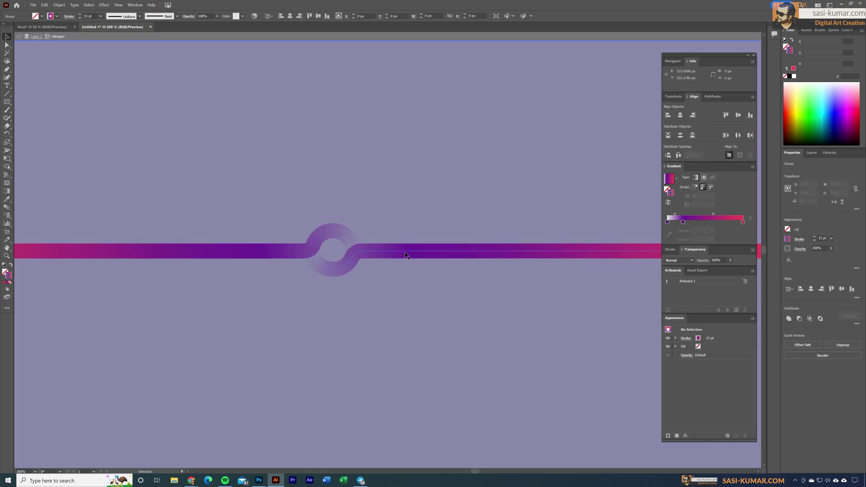
left_click_drag(742, 230, 684, 230)
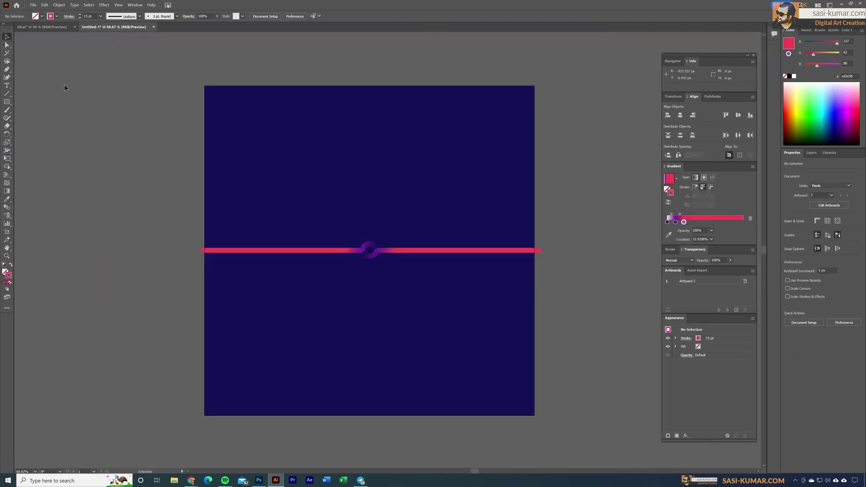
Extend the line ends past the artboard and surround the small ring-and-line shape with an enlarged copy, then deselect.
key("a")
left_click_drag(204, 251, 205, 253)
key("v")
key("ctrl+shift+a")
key("ctrl+minus")
key("ctrl+minus")
key("ctrl+minus")
key("ctrl+minus")
key("ctrl+minus")
key("ctrl+minus")
key("ctrl+minus")
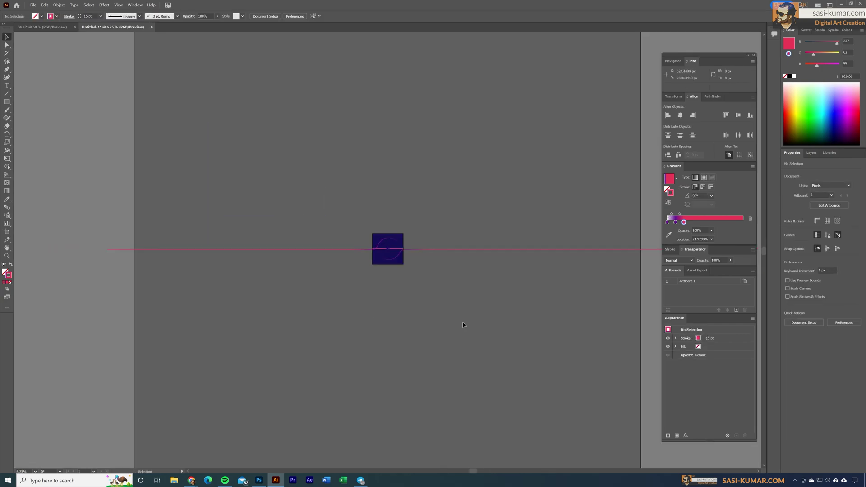
scroll(323, 253, "right", 3)
scroll(270, 312, "up", 3)
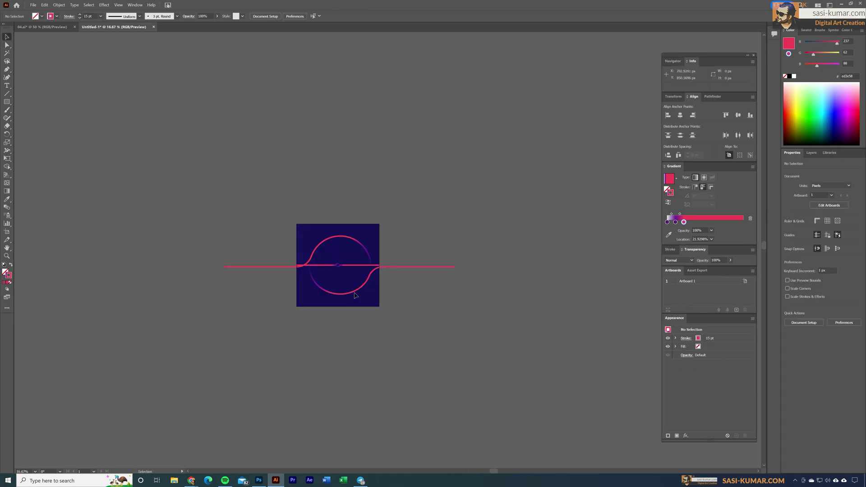
Blend the small and large ring-and-line shapes with 25 specified steps, and deselect.
key("ctrl+a")
left_click(59, 5)
left_click(174, 172)
double_click(7, 207)
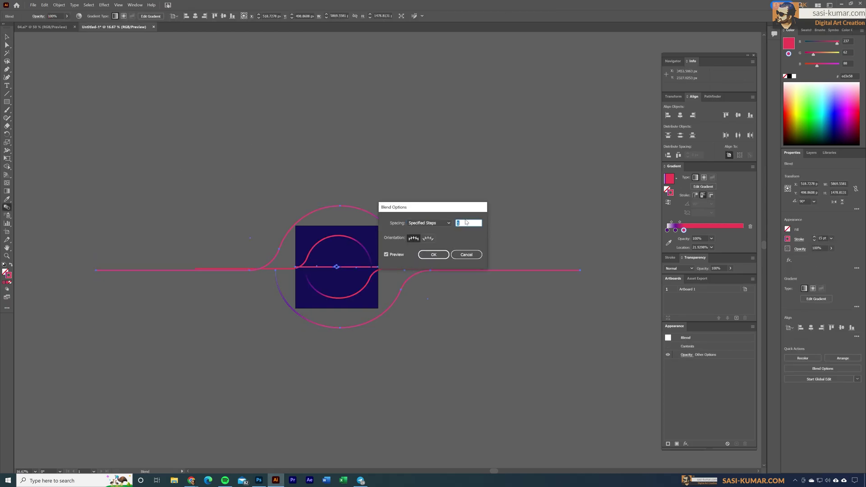
type("25")
key("Return")
key("v")
key("ctrl+shift+a")
key("ctrl+plus")
key("ctrl+plus")
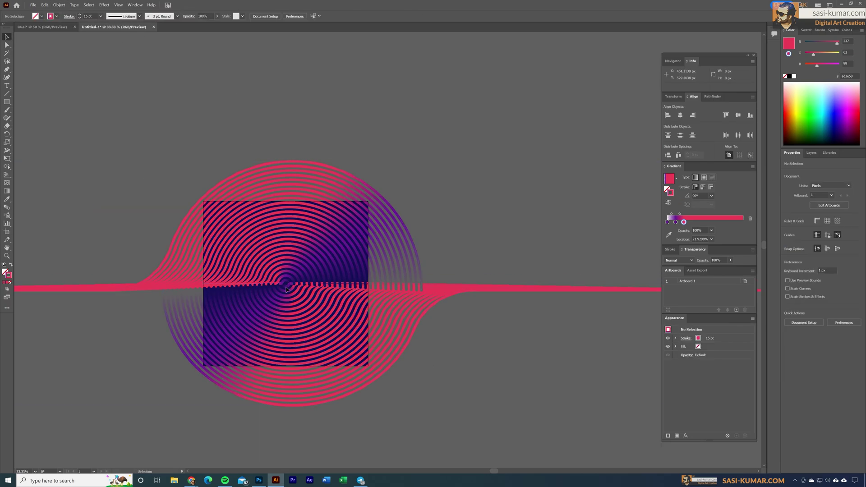
Use the Eyedropper to apply the gradient stroke of the sample ring-and-line shape above the artboard to the black blended paths.
key("ctrl+minus")
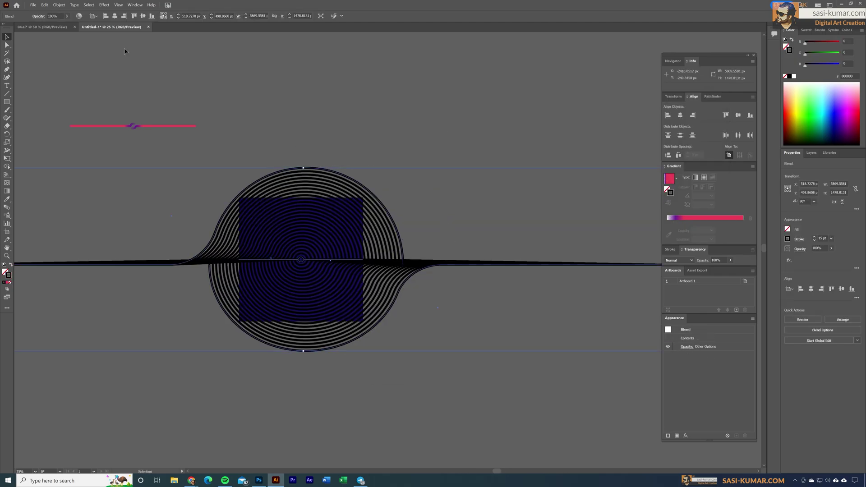
key("a")
key("ctrl+shift+a")
key("ctrl+plus")
key("ctrl+plus")
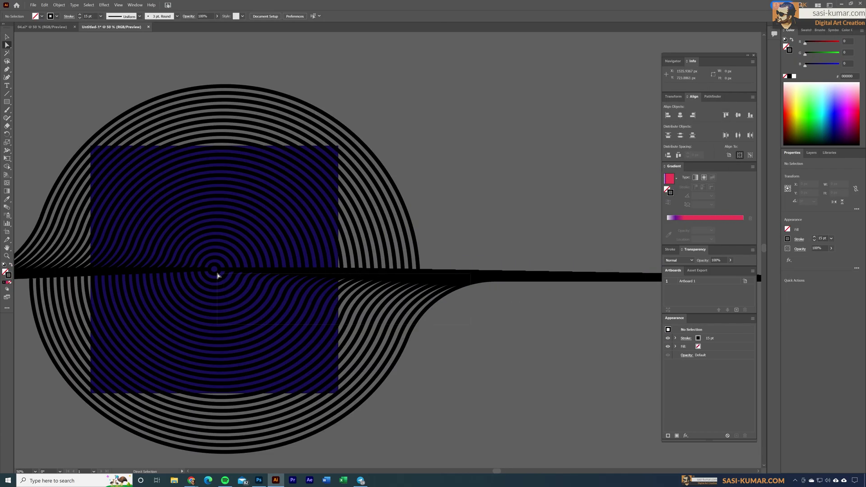
left_click(217, 275)
key("i")
left_click(136, 151)
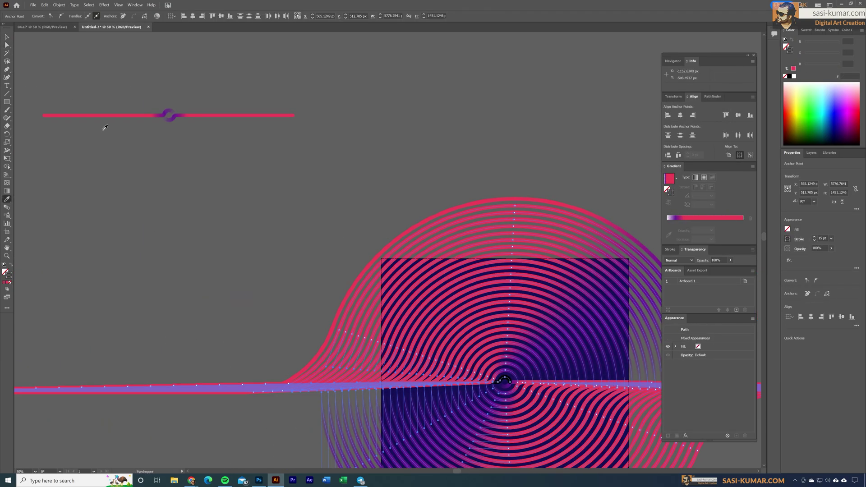
scroll(117, 145, "down", 5)
Twist the rings progressively around the centre into a spiral, and delete the sample ring-and-line shape.
key("ctrl+minus")
key("v")
left_click_drag(586, 288, 469, 264)
left_click(156, 68)
key("Delete")
Draw a 1000 × 1000 px rectangle over the artboard, make it a clipping mask for the artwork, and deselect.
key("m")
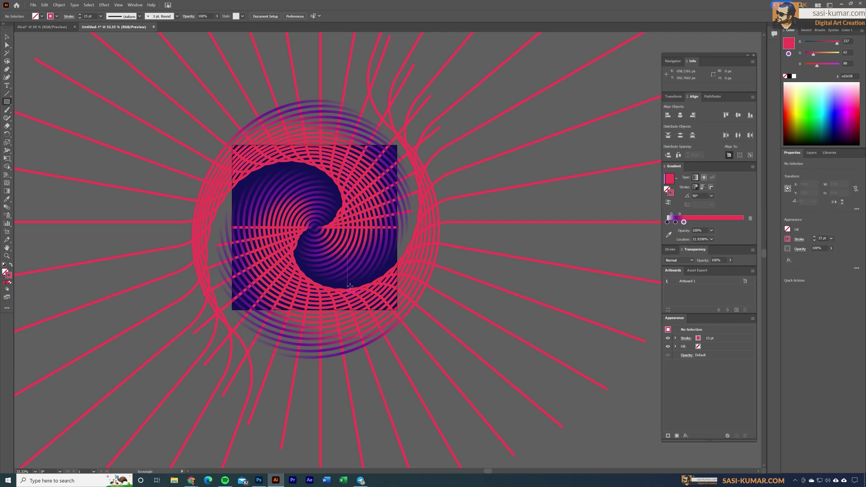
key("v")
key("ctrl+a")
key("ctrl+7")
left_click(304, 116)
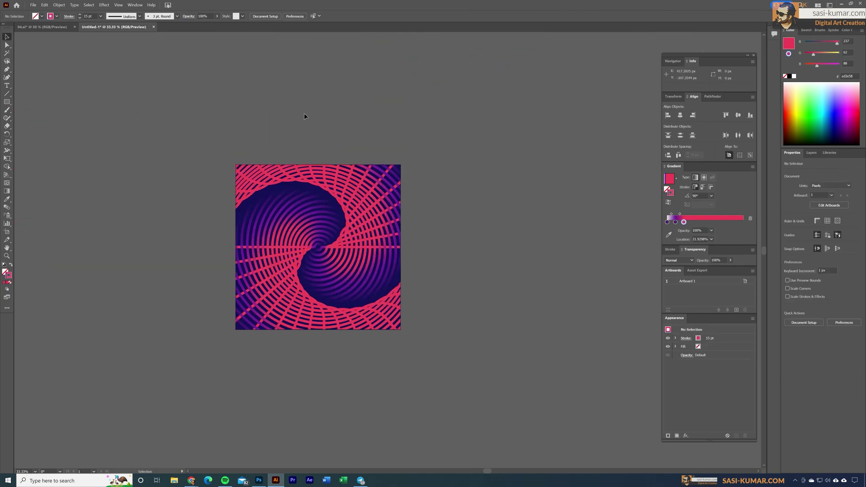
Select all the clipped spiral artwork for direct path editing.
key("ctrl+a")
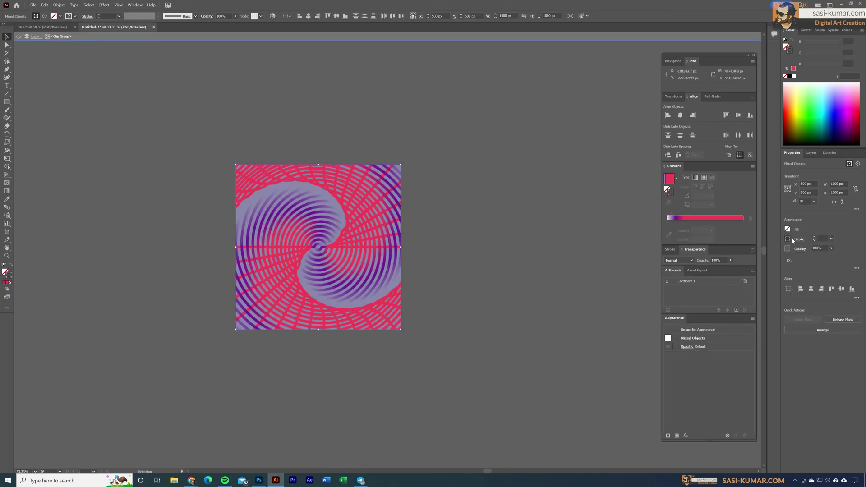
left_click(7, 45)
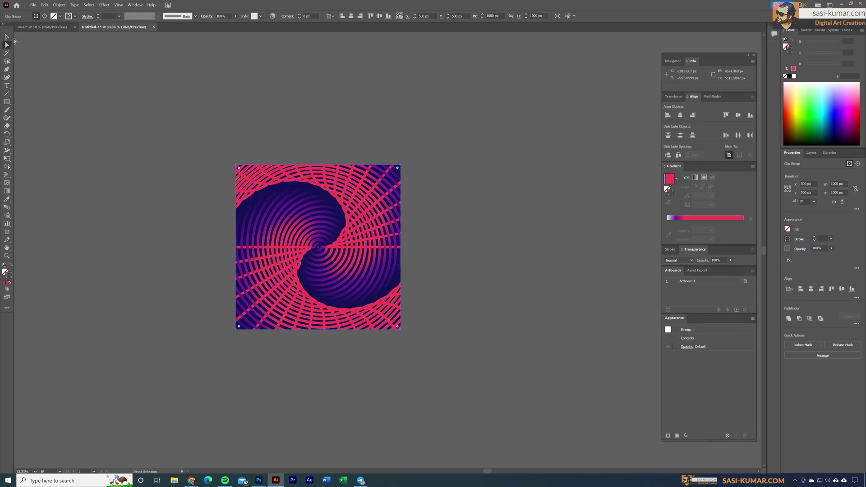